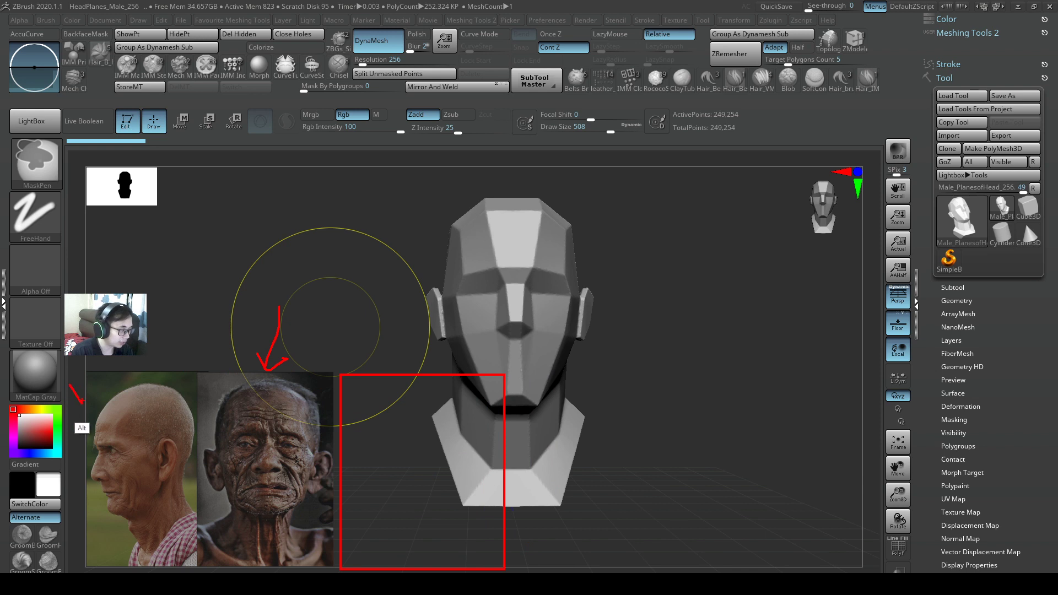
{"action": "left_click_drag", "start_coordinate": [69, 385], "coordinate": [86, 409]}
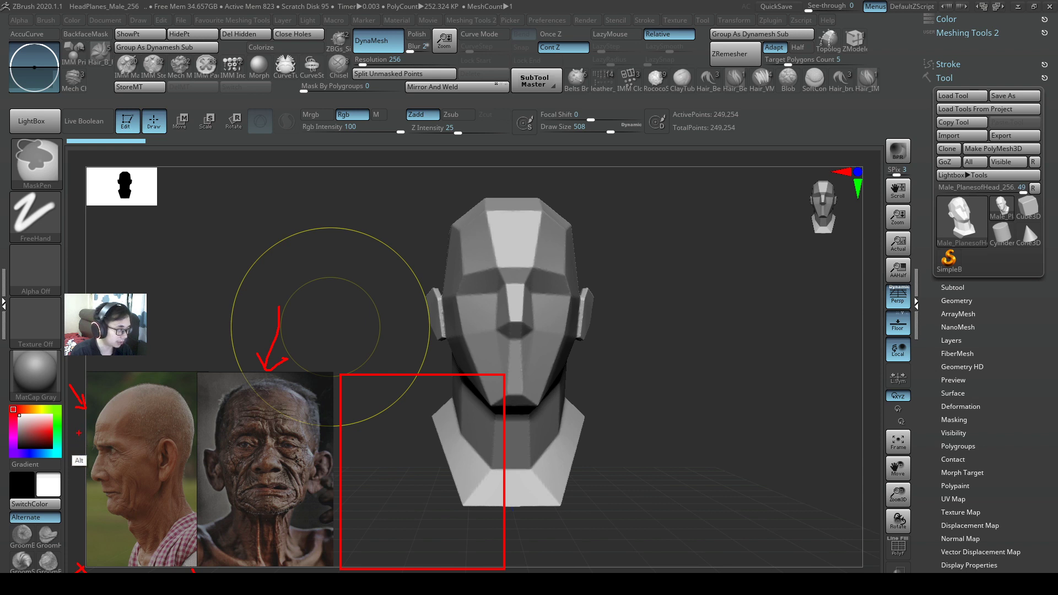
{"action": "left_click_drag", "start_coordinate": [79, 436], "coordinate": [85, 439]}
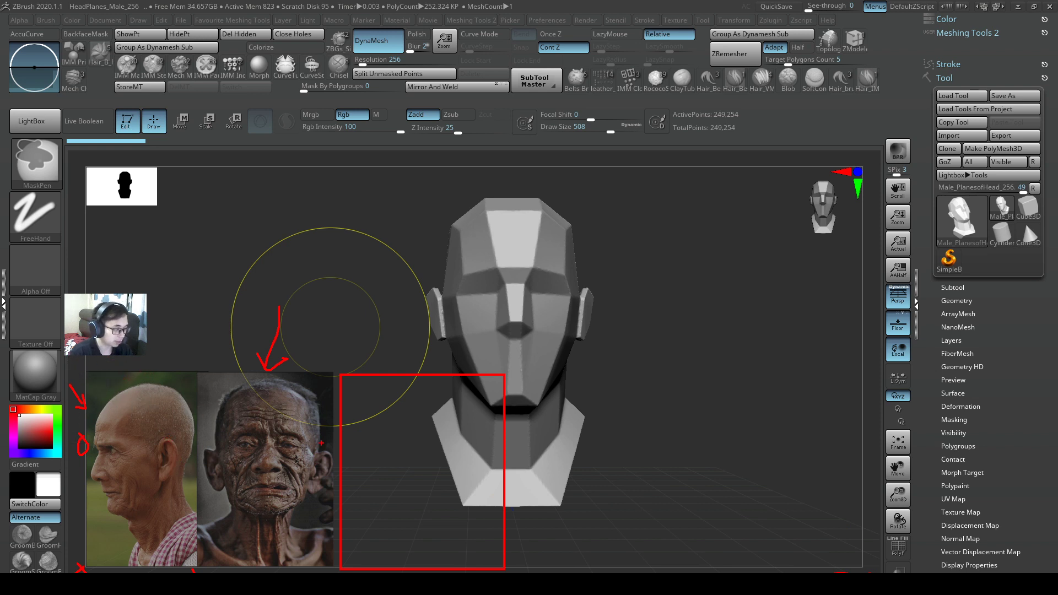
{"action": "key", "text": "Escape"}
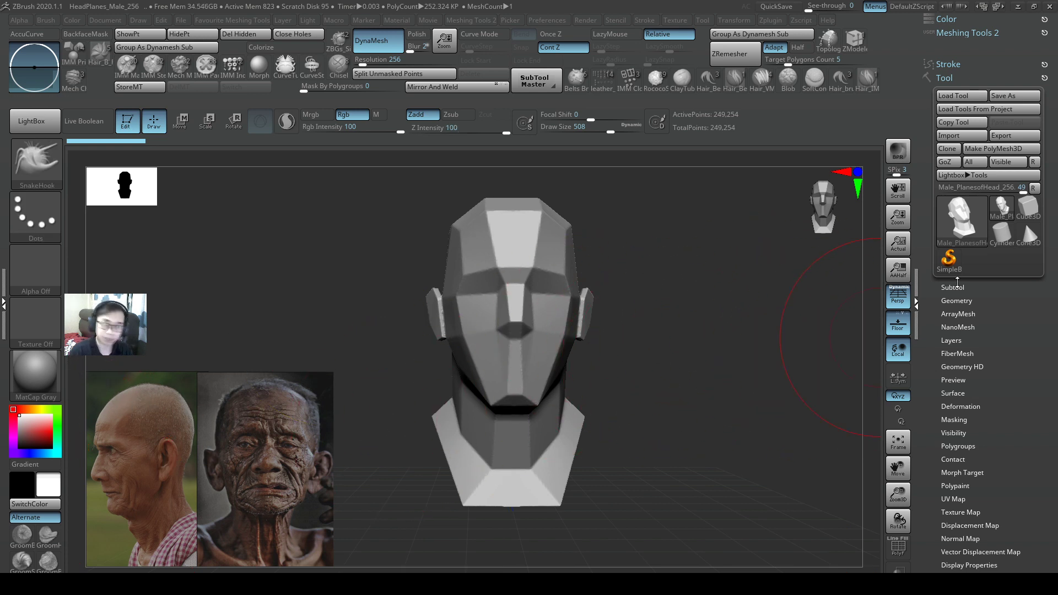
Step: Turn off the perspective view for the planar head model
{"action": "left_click", "coordinate": [897, 296]}
{"action": "left_click_drag", "start_coordinate": [646, 347], "coordinate": [531, 392], "text": "alt"}
Step: Look through the Head planes project folder in LightBox and close the library
{"action": "left_click", "coordinate": [31, 121]}
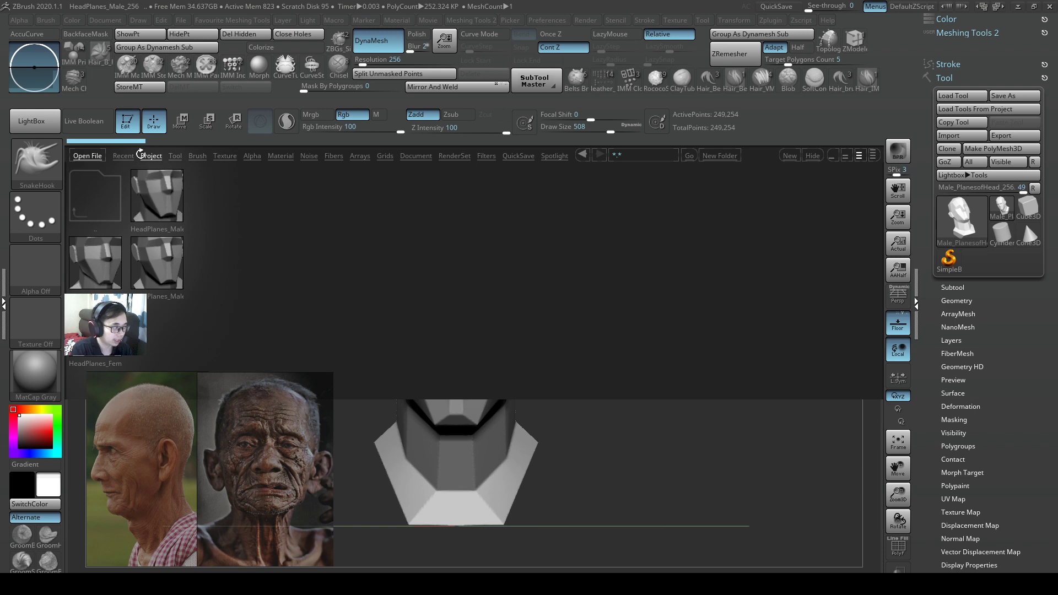
{"action": "left_click", "coordinate": [149, 155]}
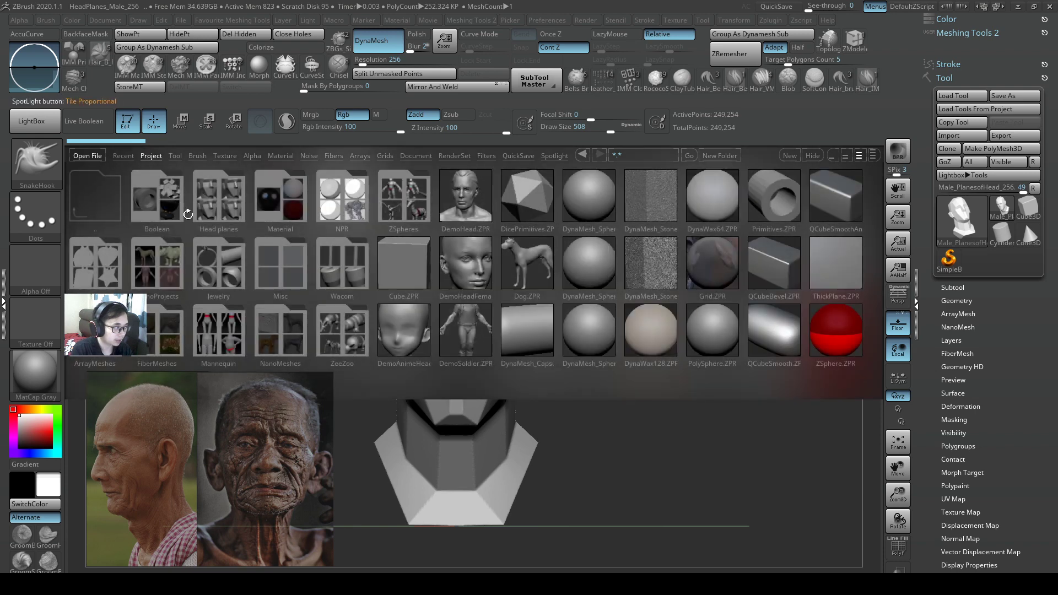
{"action": "double_click", "coordinate": [225, 214]}
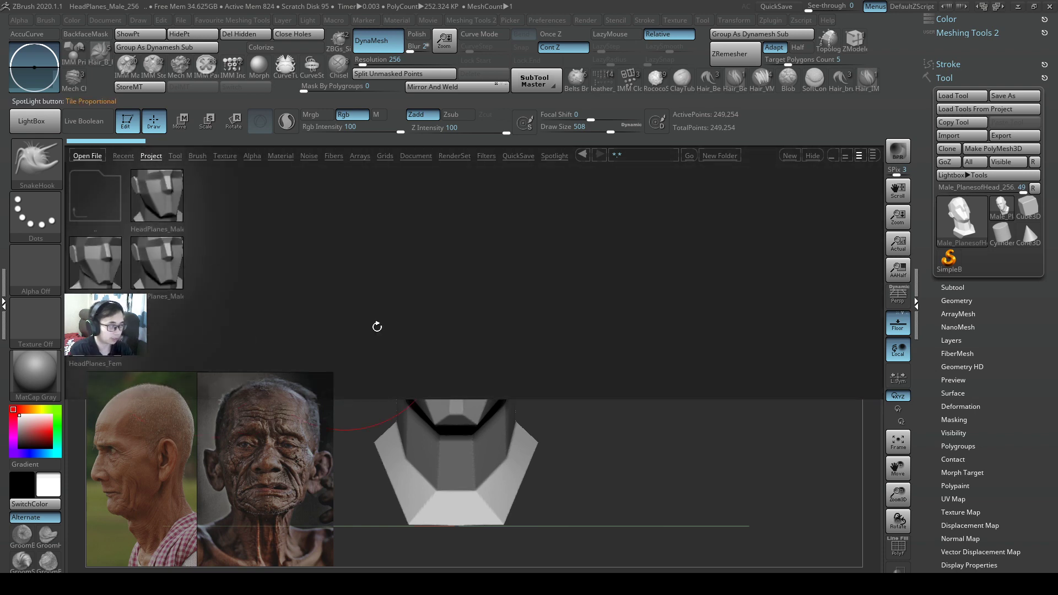
{"action": "left_click", "coordinate": [48, 127]}
Step: Align the head's side view with the profile reference photo and set PureRef to ignore mouse events
{"action": "left_click_drag", "start_coordinate": [529, 355], "coordinate": [589, 340], "text": "alt"}
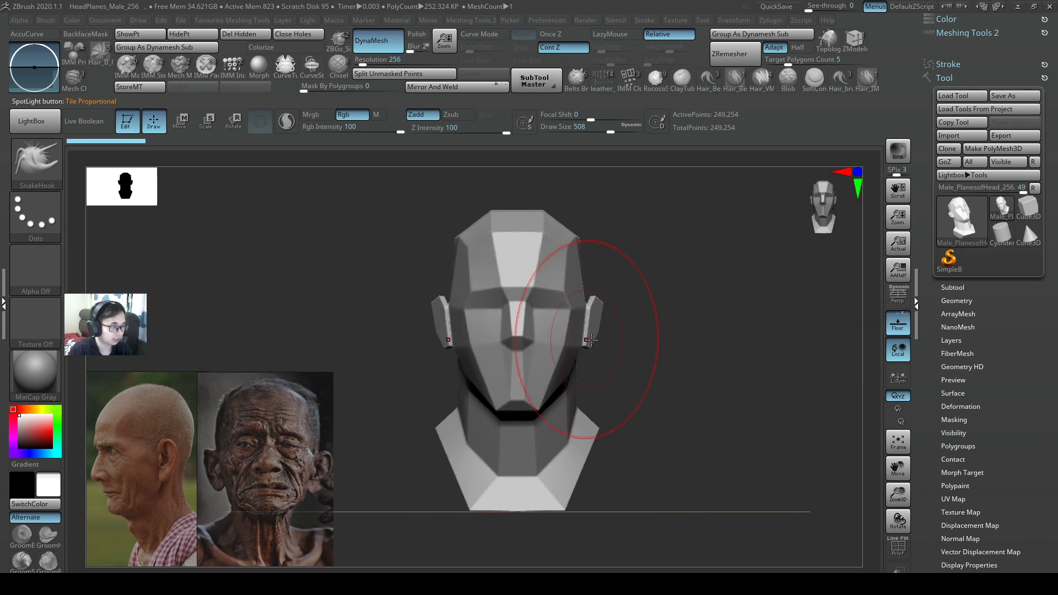
{"action": "left_click_drag", "start_coordinate": [716, 347], "coordinate": [490, 393]}
{"action": "left_click_drag", "start_coordinate": [604, 366], "coordinate": [353, 440], "text": "alt"}
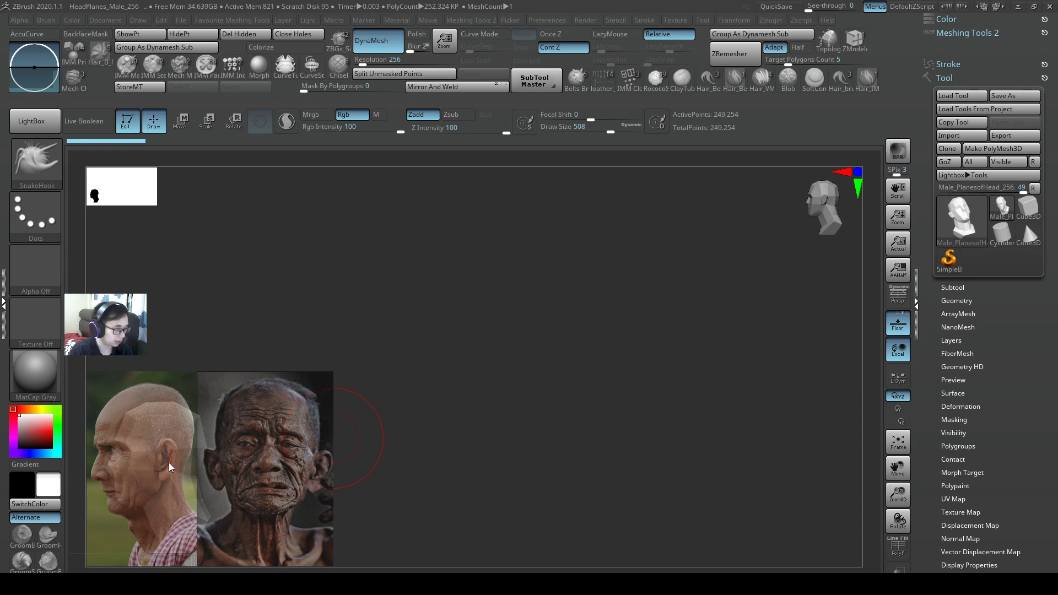
{"action": "key", "text": "ctrl+t"}
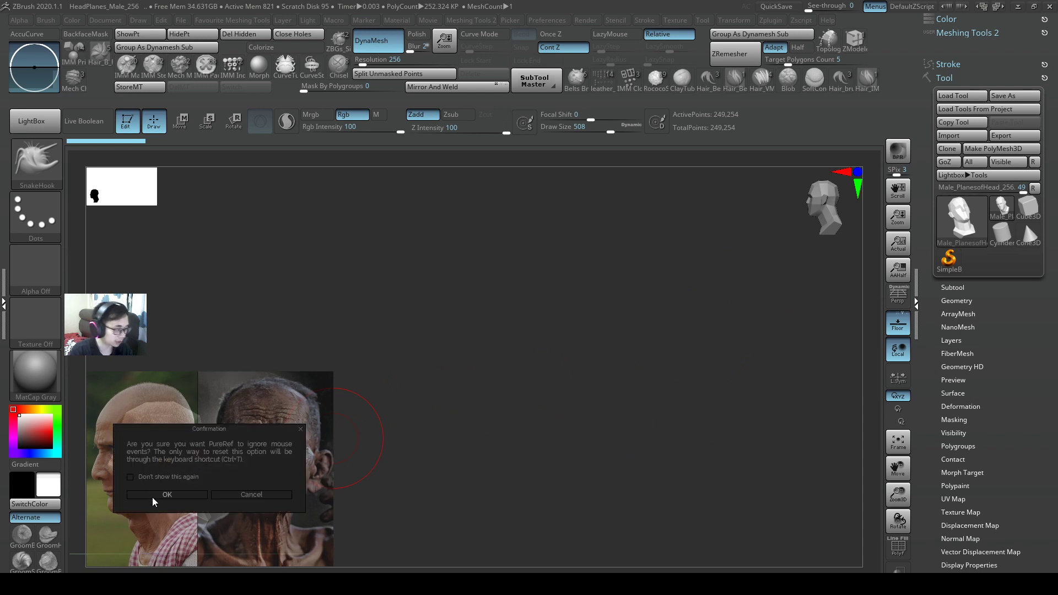
{"action": "left_click", "coordinate": [180, 493]}
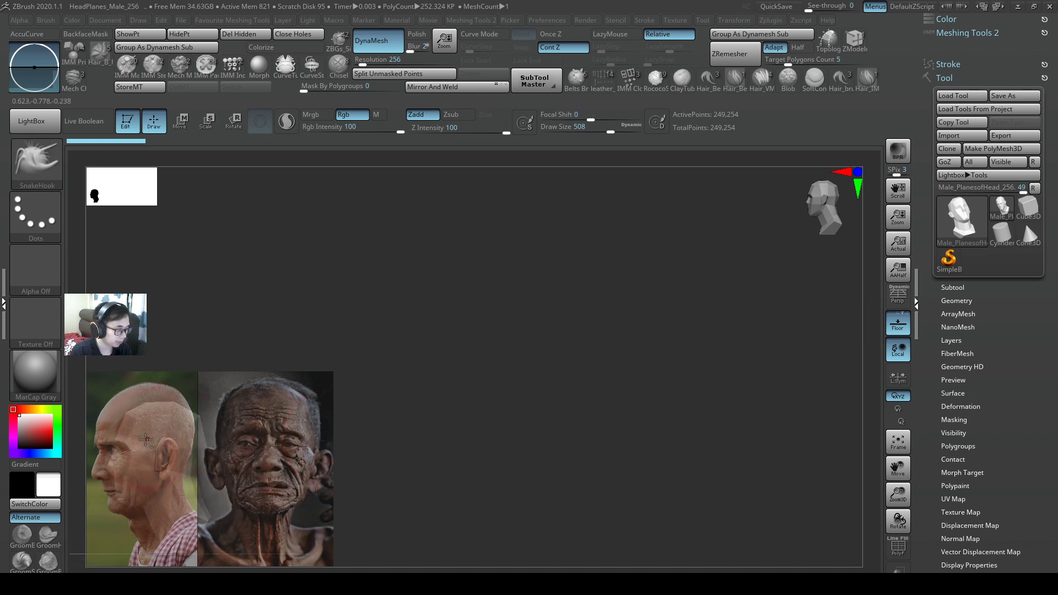
{"action": "right_click_drag", "start_coordinate": [147, 435], "coordinate": [140, 444], "text": "alt"}
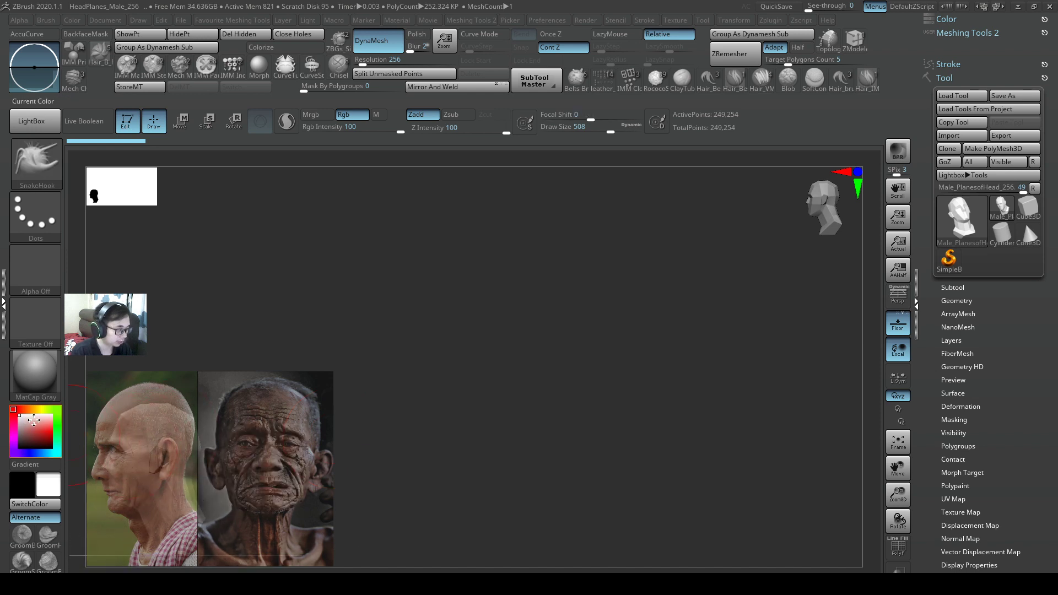
Step: Set the model's colour to bright red so it stands out through the reference photo
{"action": "mouse_move", "coordinate": [33, 425]}
{"action": "left_mouse_down"}
{"action": "mouse_move", "coordinate": [31, 445]}
{"action": "mouse_move", "coordinate": [51, 428]}
{"action": "left_mouse_up"}
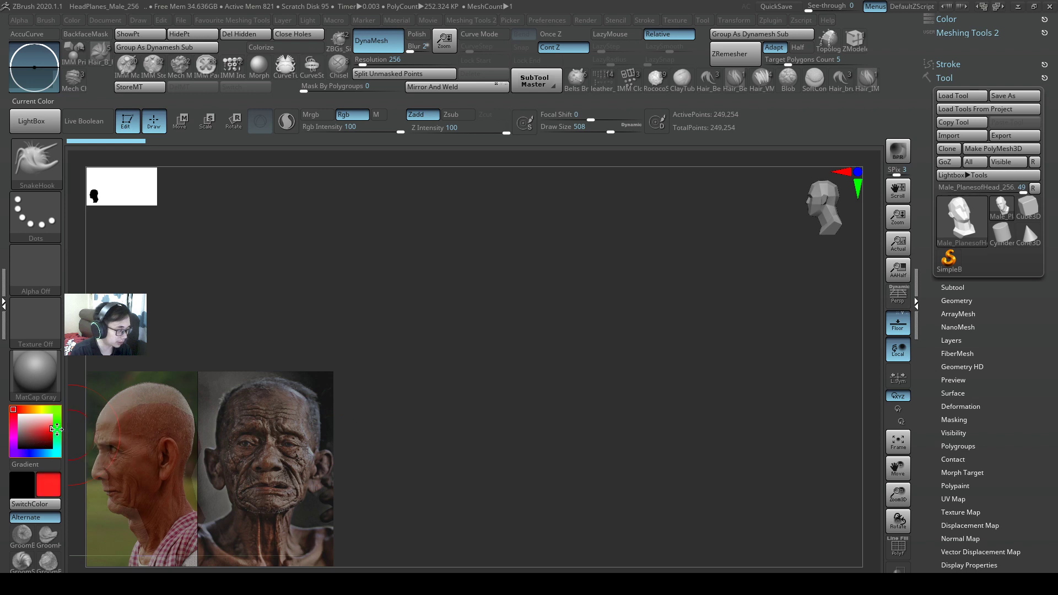
{"action": "left_click", "coordinate": [57, 425]}
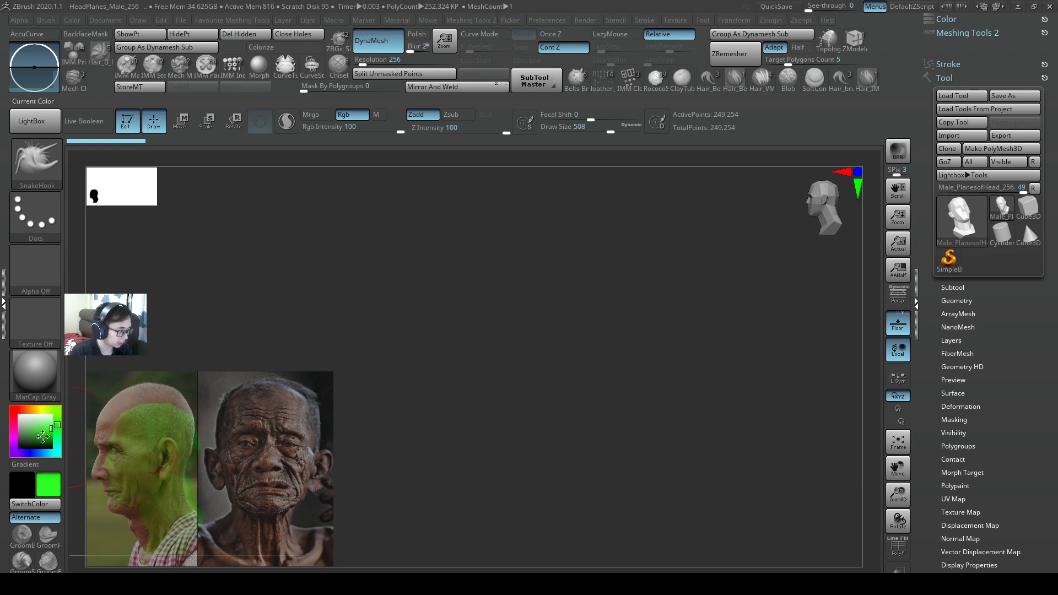
{"action": "left_click", "coordinate": [25, 409]}
{"action": "left_click", "coordinate": [14, 410]}
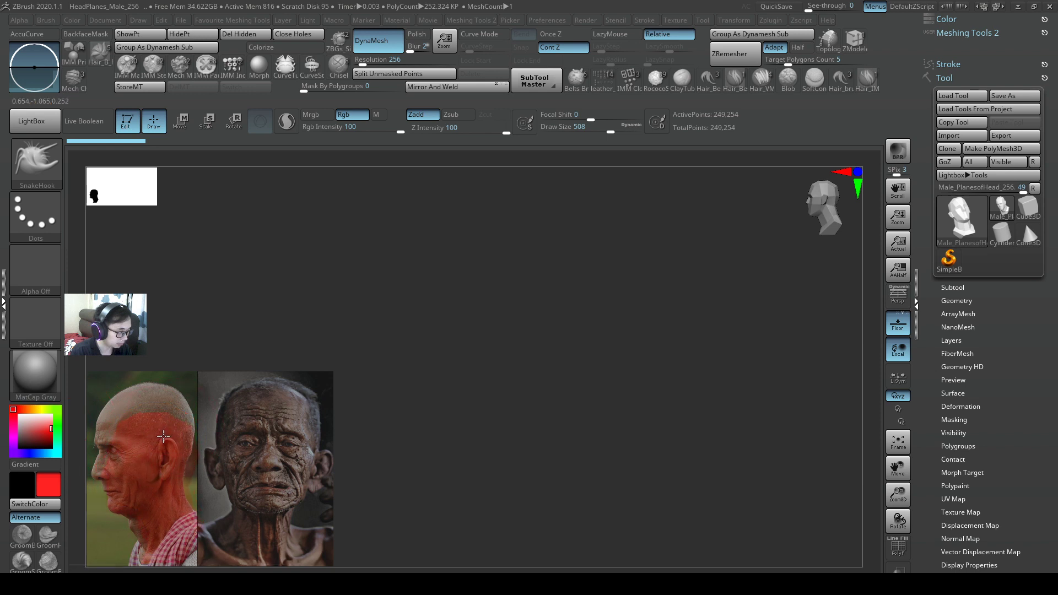
Step: Move the head up and slightly forward with the transform gizmo to match the face in the profile photo
{"action": "key", "text": "w"}
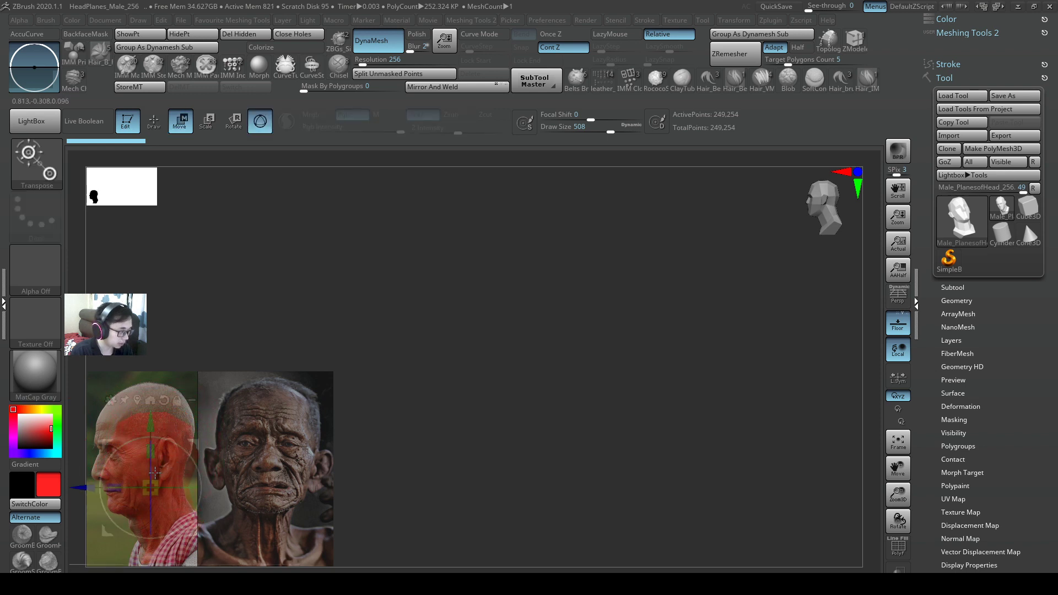
{"action": "left_click_drag", "start_coordinate": [151, 424], "coordinate": [151, 418]}
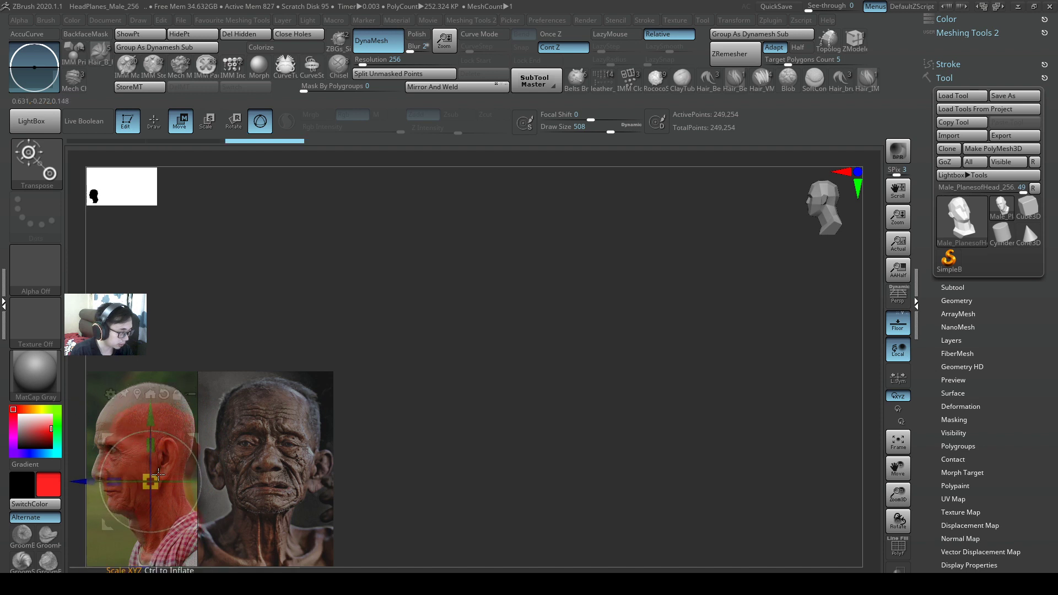
{"action": "left_click", "coordinate": [147, 397]}
{"action": "left_click_drag", "start_coordinate": [150, 424], "coordinate": [150, 412]}
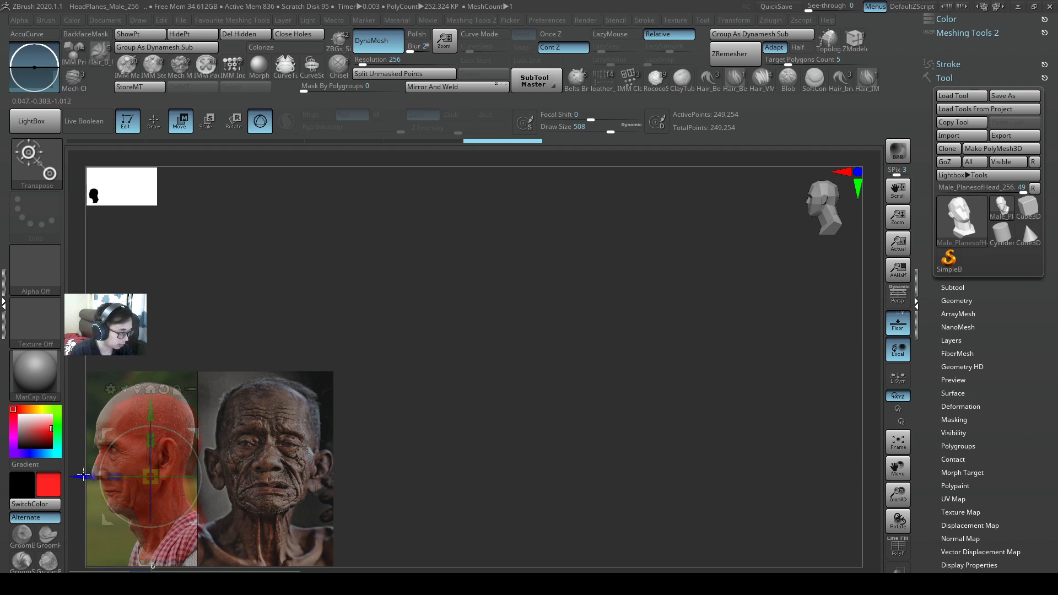
{"action": "left_click_drag", "start_coordinate": [87, 476], "coordinate": [78, 475]}
Step: Set the draw size to 648 and shape the brow, cranium and neck with SnakeHook to match the profile photo
{"action": "type", "text": "qs648"}
{"action": "key", "text": "Return"}
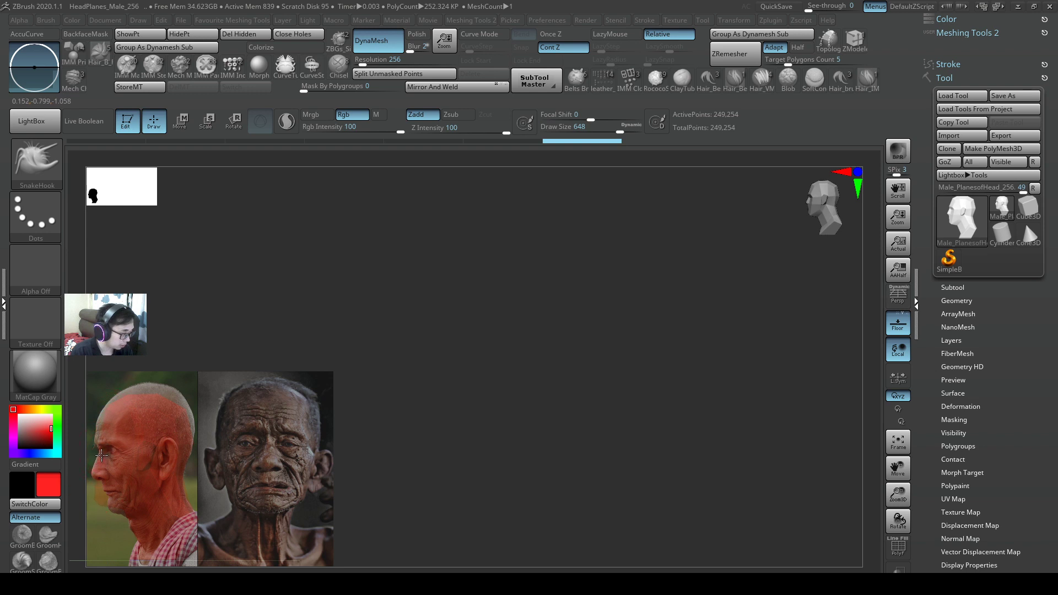
{"action": "left_click_drag", "start_coordinate": [101, 455], "coordinate": [102, 456]}
{"action": "key", "text": "s"}
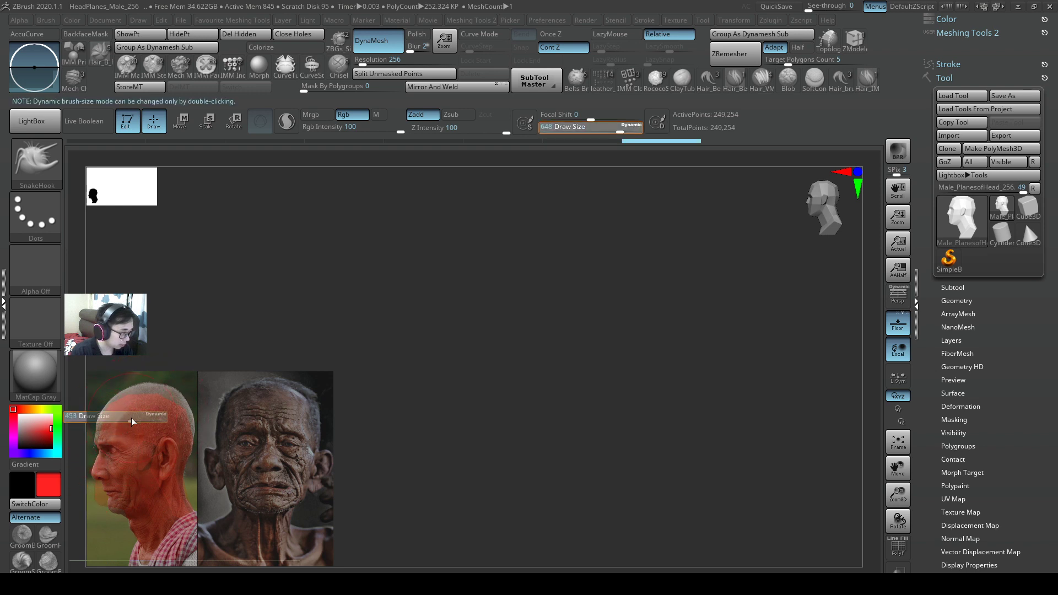
{"action": "key", "text": "s"}
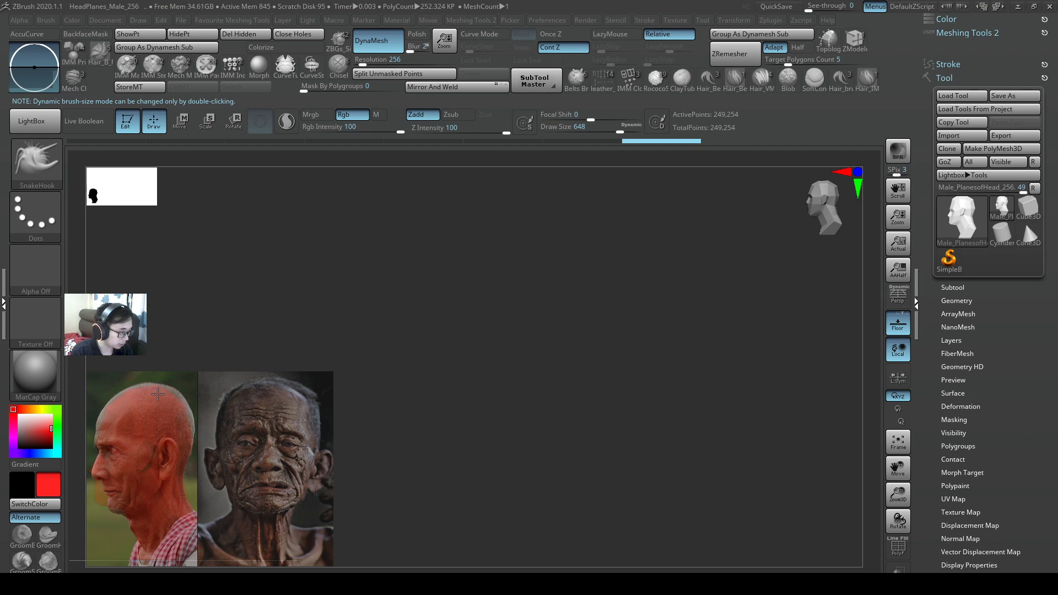
{"action": "left_click", "coordinate": [158, 393]}
{"action": "left_click", "coordinate": [181, 401]}
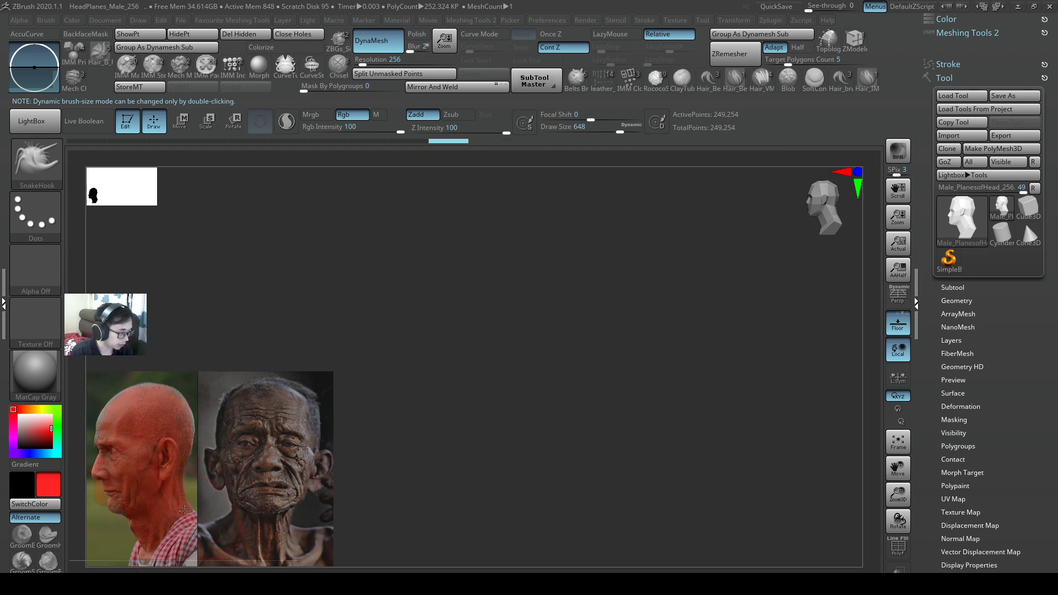
{"action": "left_click", "coordinate": [185, 511]}
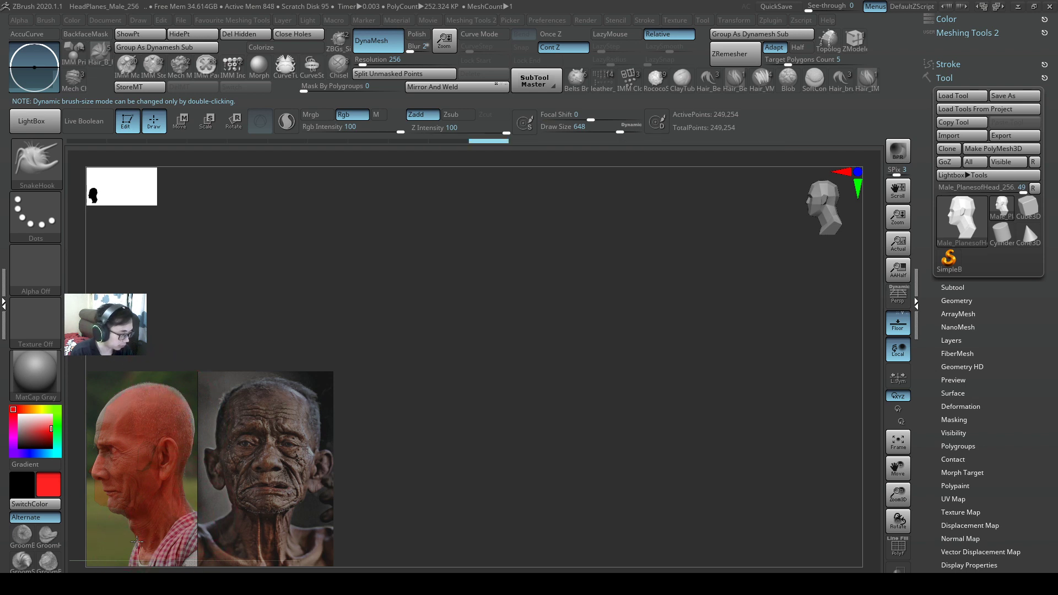
{"action": "left_click_drag", "start_coordinate": [137, 542], "coordinate": [139, 541]}
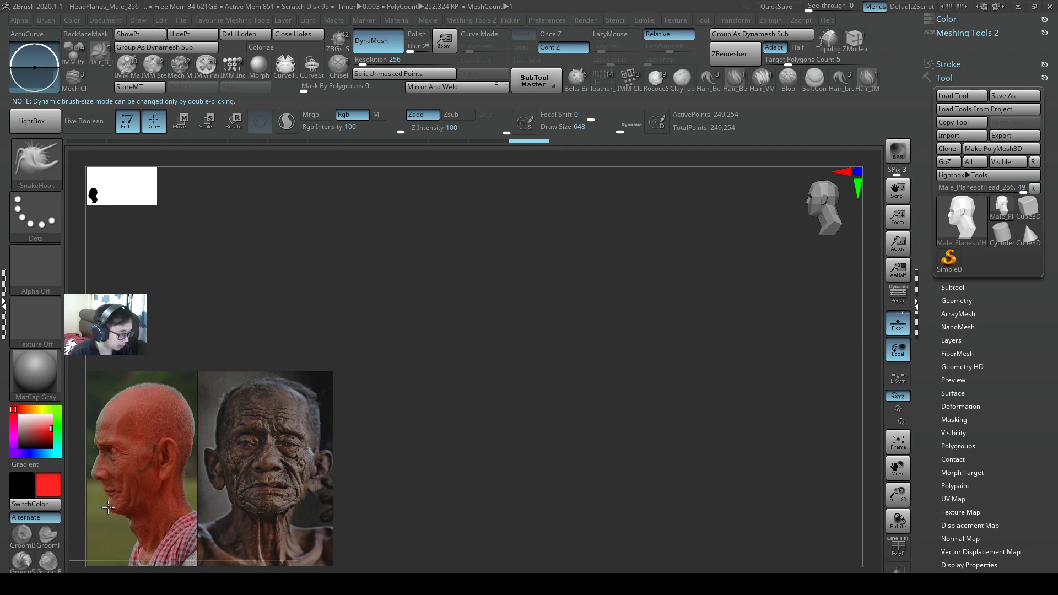
Step: Reduce the draw size to 299 and fit the chin, nose and forehead to the profile photo with SnakeHook
{"action": "key", "text": "s"}
{"action": "mouse_move", "coordinate": [108, 507]}
{"action": "left_mouse_down"}
{"action": "mouse_move", "coordinate": [107, 482]}
{"action": "mouse_move", "coordinate": [93, 483]}
{"action": "left_mouse_up"}
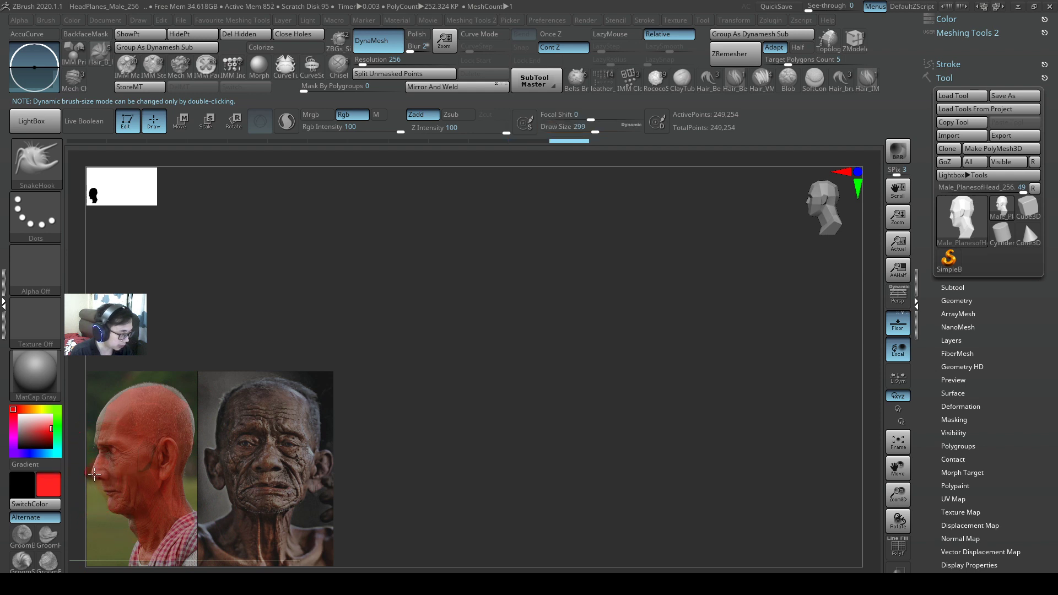
{"action": "left_click", "coordinate": [98, 476]}
{"action": "mouse_move", "coordinate": [102, 435]}
{"action": "left_mouse_down"}
{"action": "mouse_move", "coordinate": [118, 411]}
{"action": "mouse_move", "coordinate": [152, 401]}
{"action": "mouse_move", "coordinate": [114, 418]}
{"action": "left_mouse_up"}
Step: Set the draw size to 400 and adjust the back and front of the neck to the profile photo
{"action": "key", "text": "s"}
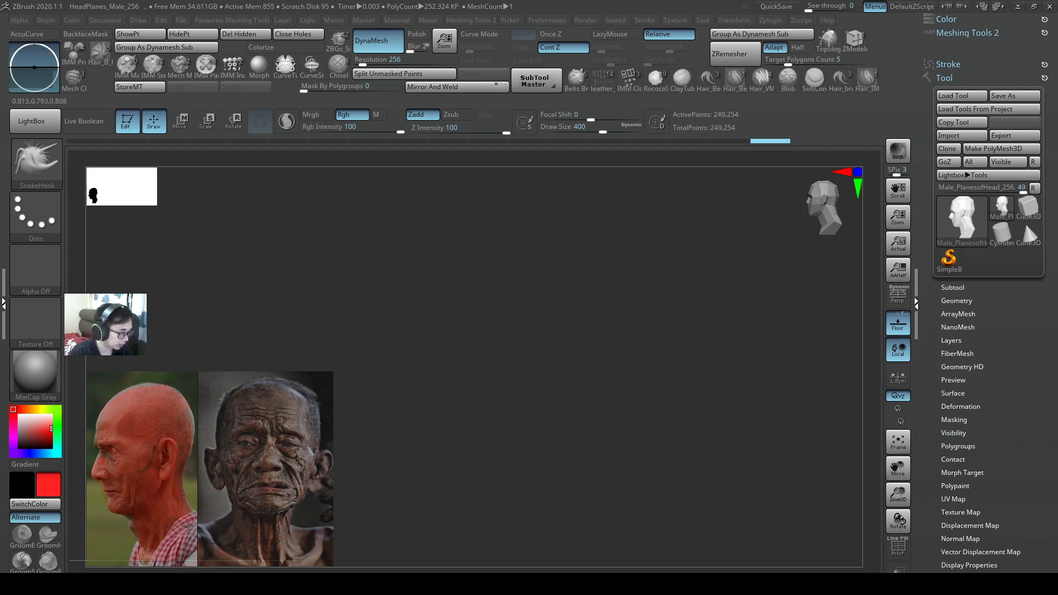
{"action": "mouse_move", "coordinate": [188, 526]}
{"action": "left_mouse_down"}
{"action": "mouse_move", "coordinate": [182, 497]}
{"action": "mouse_move", "coordinate": [176, 508]}
{"action": "left_mouse_up"}
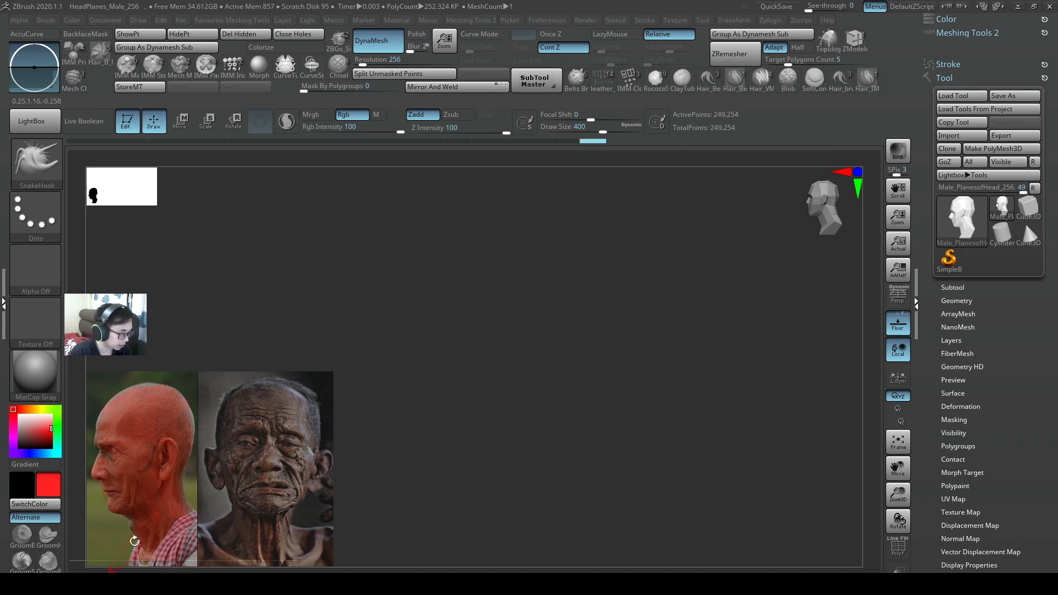
{"action": "mouse_move", "coordinate": [136, 543]}
{"action": "left_mouse_down"}
{"action": "mouse_move", "coordinate": [136, 522]}
{"action": "mouse_move", "coordinate": [87, 477]}
{"action": "mouse_move", "coordinate": [101, 479]}
{"action": "mouse_move", "coordinate": [103, 450]}
{"action": "left_mouse_up"}
Step: Set the draw size to 293, refine the mouth area of the profile, and undo the last stroke
{"action": "key", "text": "s"}
{"action": "left_click", "coordinate": [105, 494]}
{"action": "key", "text": "s"}
{"action": "key", "text": "s"}
{"action": "key", "text": "s"}
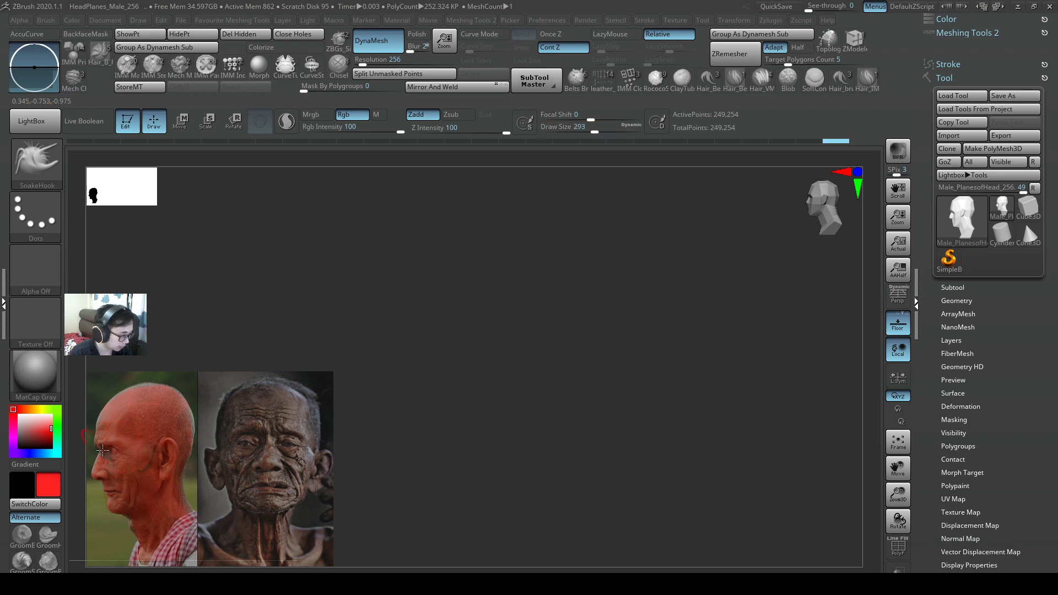
{"action": "key", "text": "ctrl+z"}
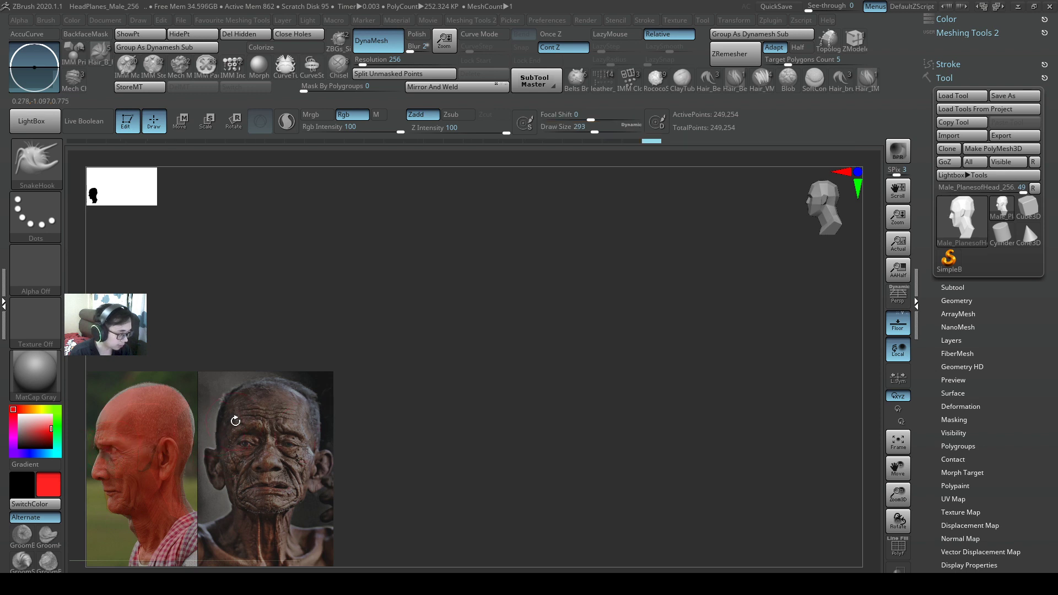
Step: Turn the head to its front view and align it with the front reference photo
{"action": "left_click_drag", "start_coordinate": [243, 431], "coordinate": [321, 415], "text": "shift"}
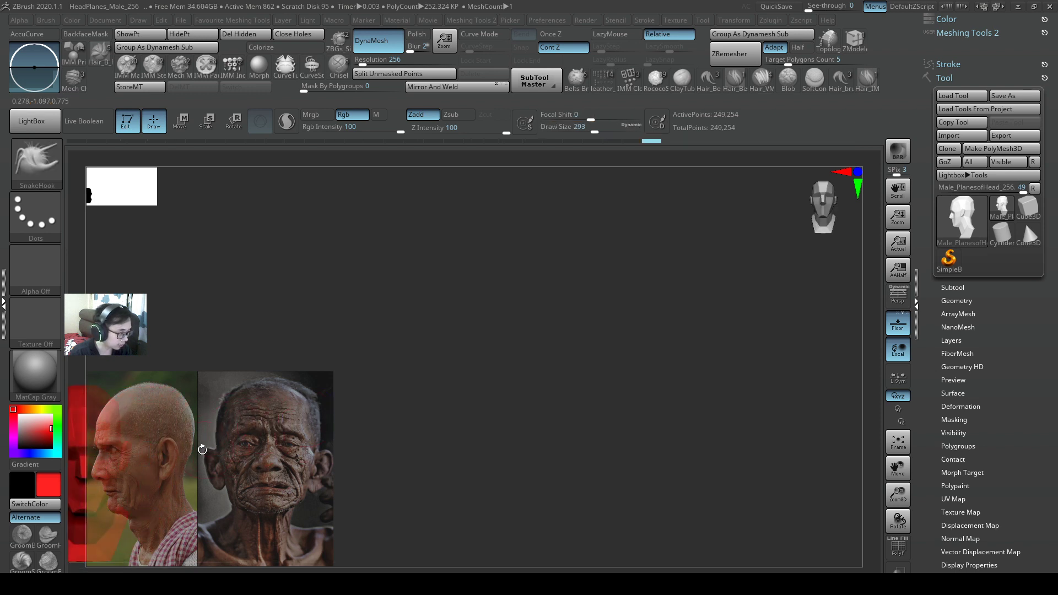
{"action": "mouse_move", "coordinate": [201, 448]}
{"action": "left_mouse_down", "text": "alt"}
{"action": "mouse_move", "coordinate": [423, 423]}
{"action": "mouse_move", "coordinate": [404, 441]}
{"action": "mouse_move", "coordinate": [420, 437]}
{"action": "mouse_move", "coordinate": [184, 444]}
{"action": "mouse_move", "coordinate": [345, 458]}
{"action": "mouse_move", "coordinate": [217, 476]}
{"action": "left_mouse_up", "text": "alt"}
{"action": "key", "text": "w"}
{"action": "key", "text": "q"}
Step: Raise the draw size to 724 and fit the head's front silhouette to the photo with SnakeHook, undoing the last stroke
{"action": "key", "text": "s"}
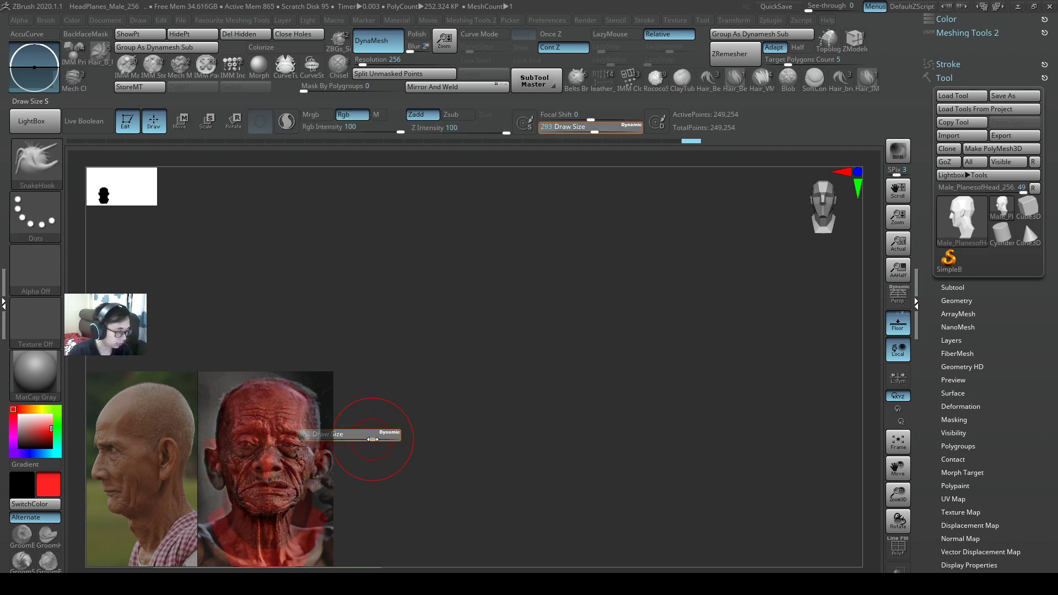
{"action": "key", "text": "s"}
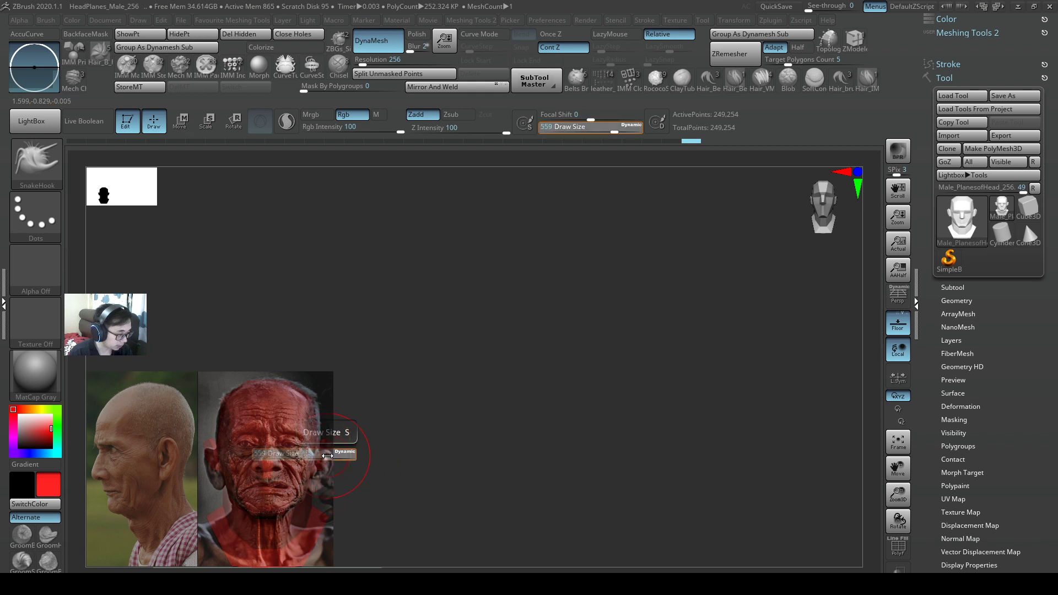
{"action": "mouse_move", "coordinate": [328, 456]}
{"action": "left_mouse_down"}
{"action": "mouse_move", "coordinate": [337, 455]}
{"action": "mouse_move", "coordinate": [316, 496]}
{"action": "mouse_move", "coordinate": [321, 459]}
{"action": "mouse_move", "coordinate": [302, 422]}
{"action": "left_mouse_up"}
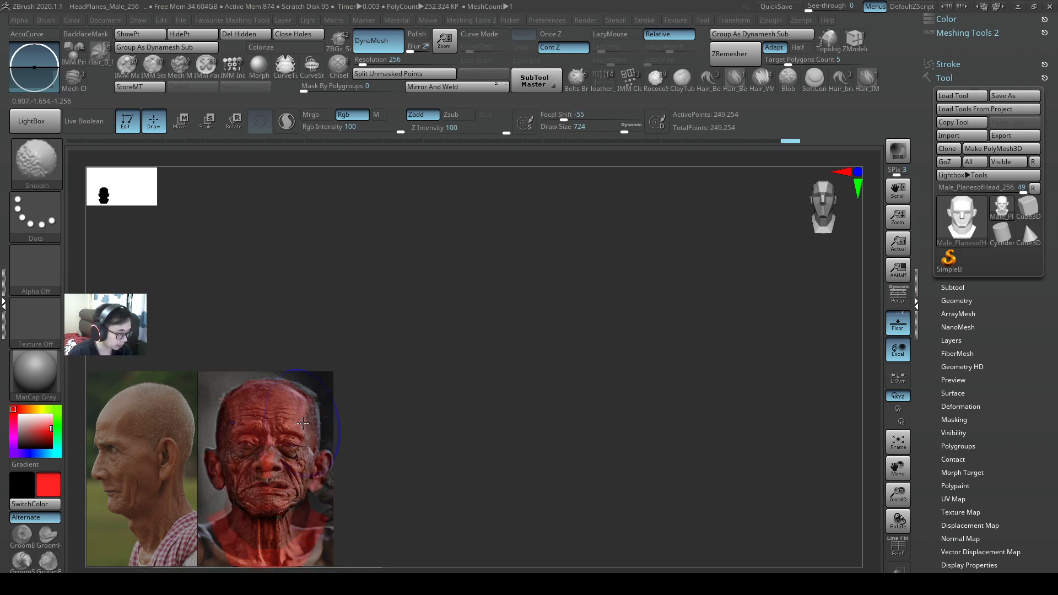
{"action": "left_click_drag", "start_coordinate": [210, 459], "coordinate": [217, 451]}
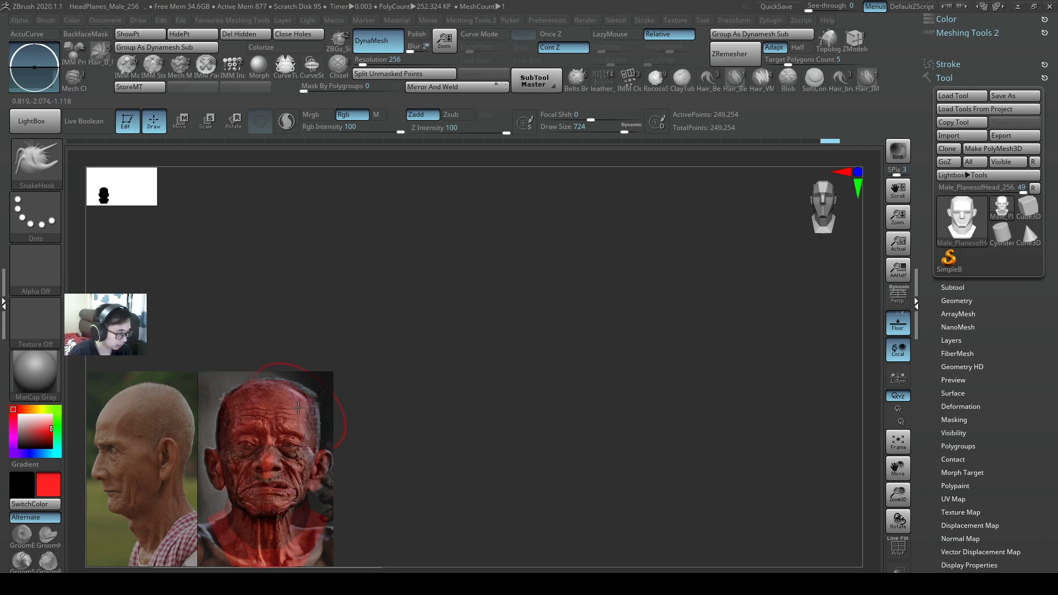
{"action": "mouse_move", "coordinate": [305, 407]}
{"action": "left_mouse_down"}
{"action": "mouse_move", "coordinate": [308, 387]}
{"action": "mouse_move", "coordinate": [238, 390]}
{"action": "left_mouse_up"}
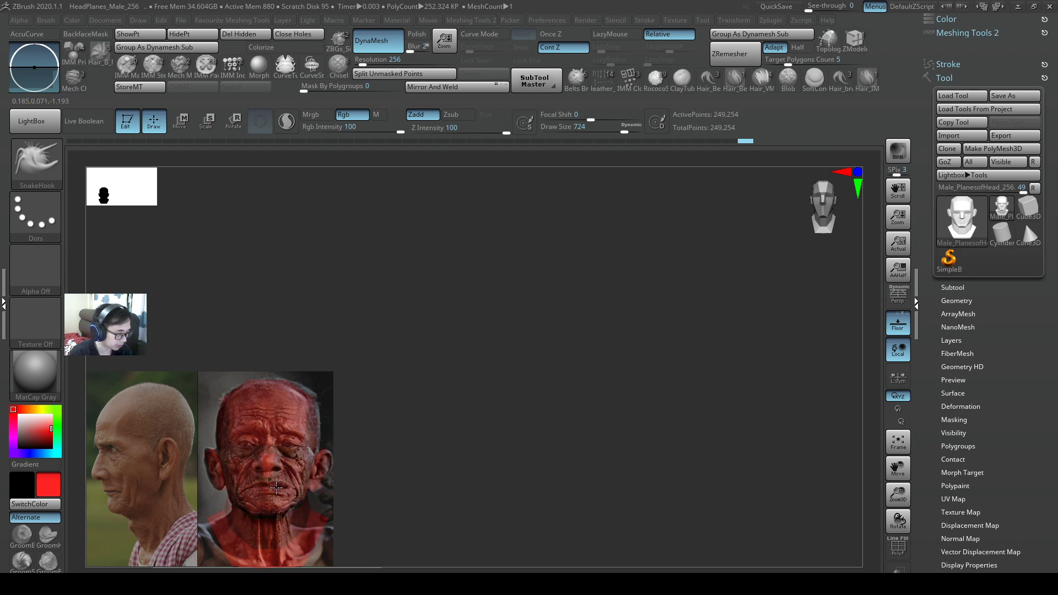
{"action": "left_click_drag", "start_coordinate": [276, 487], "coordinate": [306, 445]}
{"action": "key", "text": "ctrl+z"}
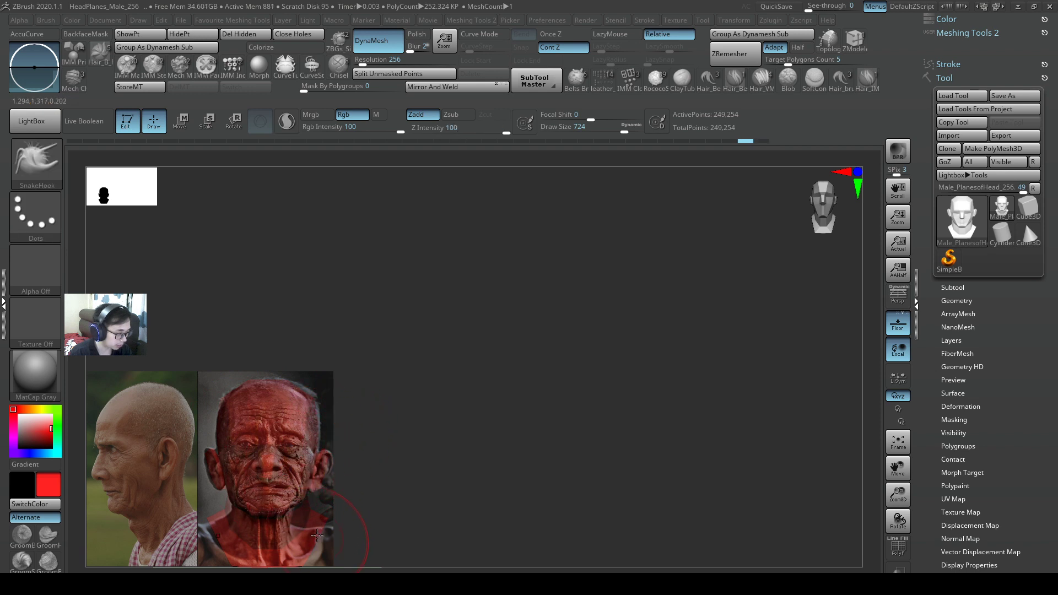
Step: Adjust the base of the neck to the front photo with SnakeHook and set the draw size to 639
{"action": "mouse_move", "coordinate": [323, 528]}
{"action": "left_mouse_down"}
{"action": "mouse_move", "coordinate": [310, 535]}
{"action": "mouse_move", "coordinate": [302, 518]}
{"action": "mouse_move", "coordinate": [261, 542]}
{"action": "mouse_move", "coordinate": [304, 531]}
{"action": "mouse_move", "coordinate": [287, 561]}
{"action": "mouse_move", "coordinate": [251, 530]}
{"action": "left_mouse_up"}
{"action": "key", "text": "s"}
{"action": "key", "text": "s"}
Step: Move the head sideways off the front reference photo so that it stands directly beside the photo
{"action": "key", "text": "w"}
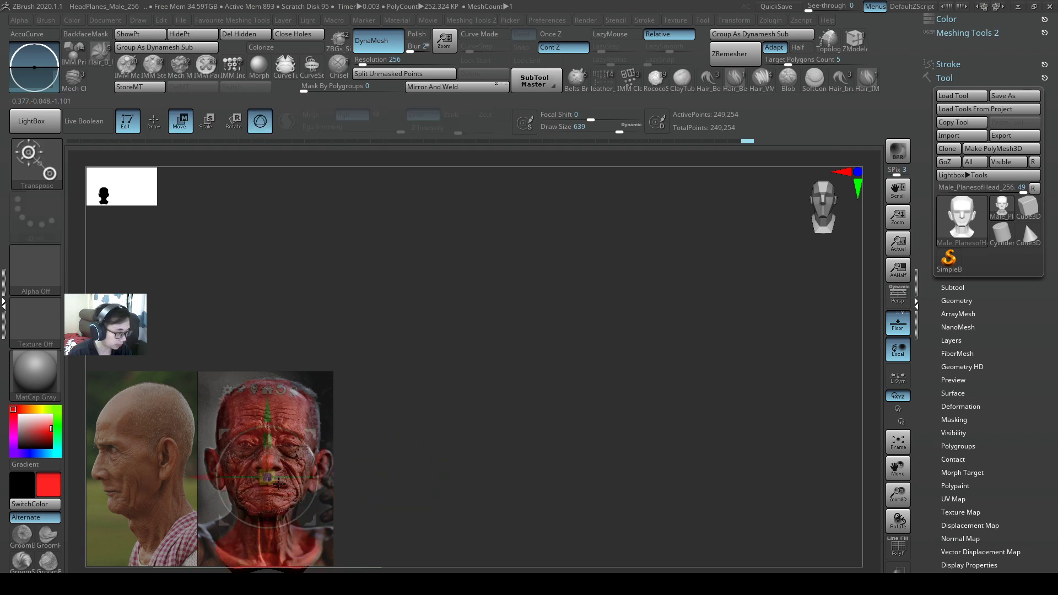
{"action": "mouse_move", "coordinate": [252, 477]}
{"action": "left_mouse_down"}
{"action": "mouse_move", "coordinate": [386, 475]}
{"action": "mouse_move", "coordinate": [336, 478]}
{"action": "mouse_move", "coordinate": [361, 480]}
{"action": "mouse_move", "coordinate": [343, 484]}
{"action": "left_mouse_up"}
{"action": "key", "text": "q"}
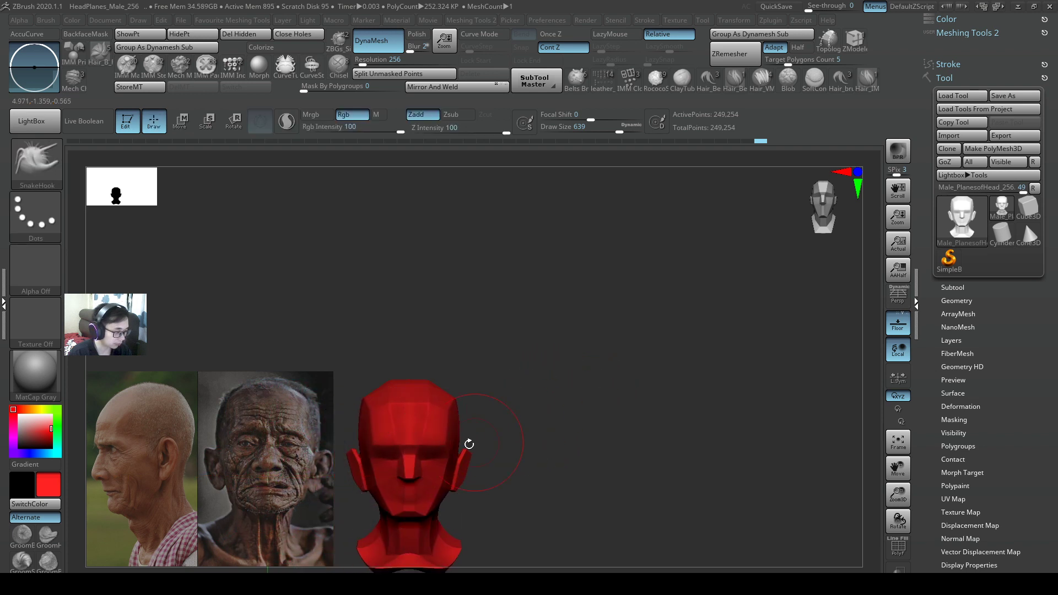
{"action": "key", "text": "w"}
{"action": "mouse_move", "coordinate": [341, 476]}
{"action": "left_mouse_down"}
{"action": "mouse_move", "coordinate": [202, 476]}
{"action": "mouse_move", "coordinate": [336, 478]}
{"action": "left_mouse_up"}
{"action": "key", "text": "q"}
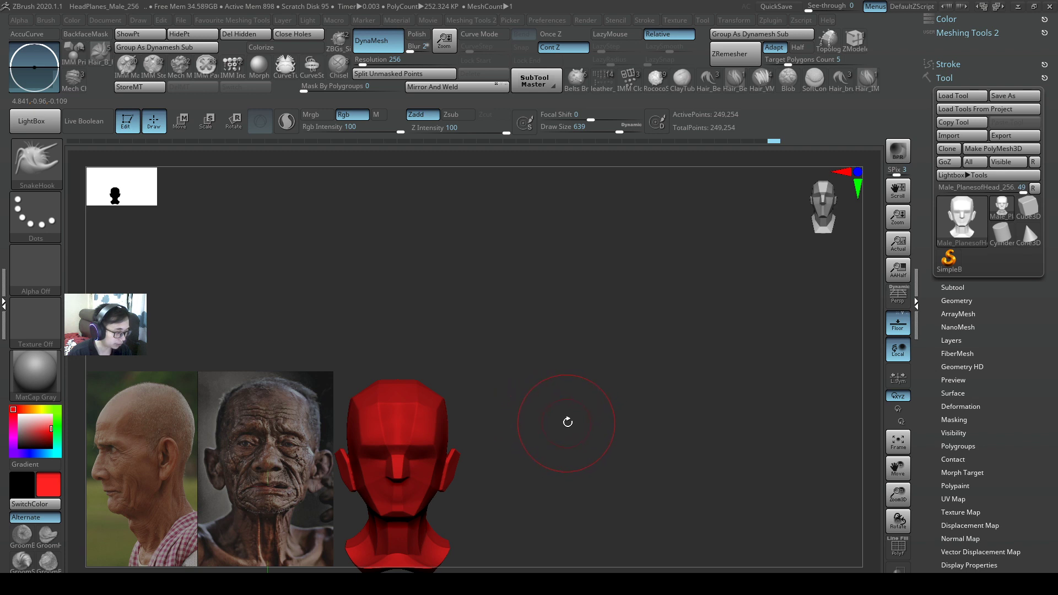
{"action": "key", "text": "w"}
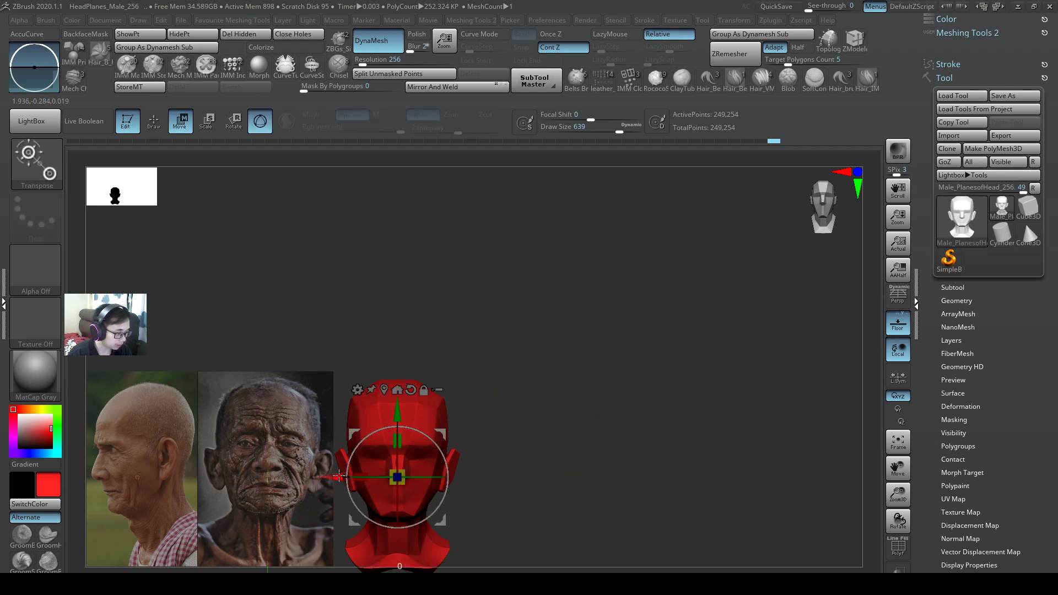
{"action": "left_click_drag", "start_coordinate": [339, 477], "coordinate": [345, 477]}
{"action": "key", "text": "q"}
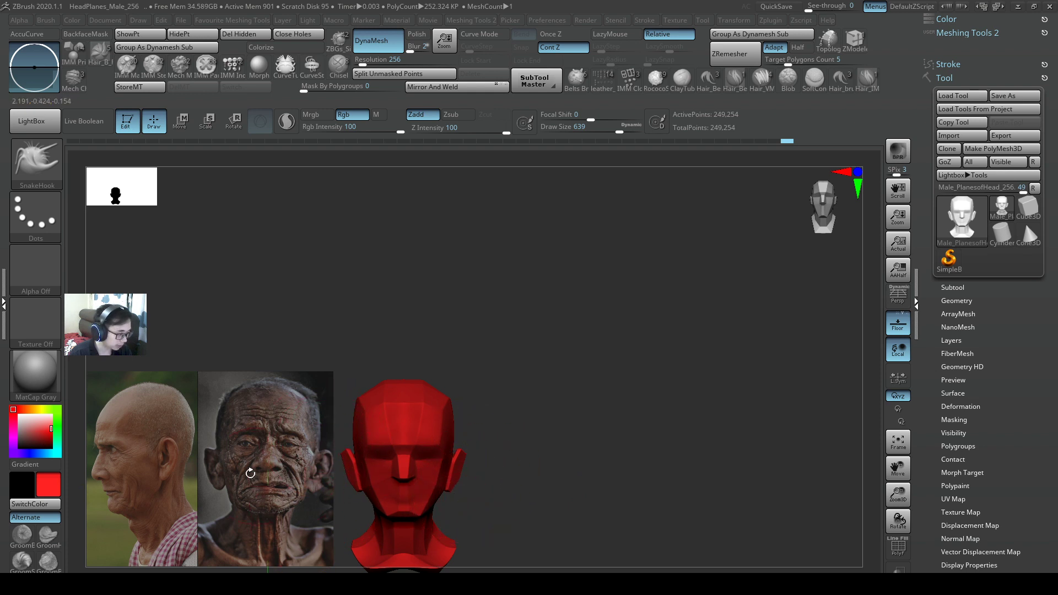
Step: Rotate the head slightly to match the turn of the face and the shoulder line in the front photo
{"action": "left_click_drag", "start_coordinate": [488, 471], "coordinate": [490, 473]}
{"action": "left_click_drag", "start_coordinate": [493, 465], "coordinate": [521, 464]}
{"action": "key", "text": "ctrl"}
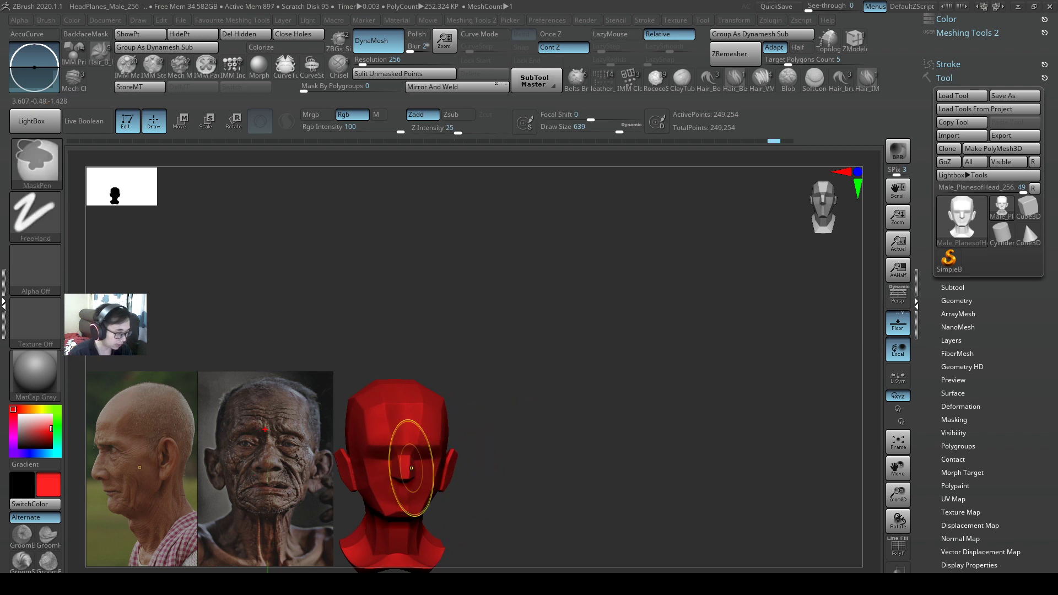
{"action": "mouse_move", "coordinate": [270, 399]}
{"action": "left_mouse_down", "text": "alt"}
{"action": "mouse_move", "coordinate": [264, 494]}
{"action": "mouse_move", "coordinate": [276, 573]}
{"action": "left_mouse_up", "text": "alt"}
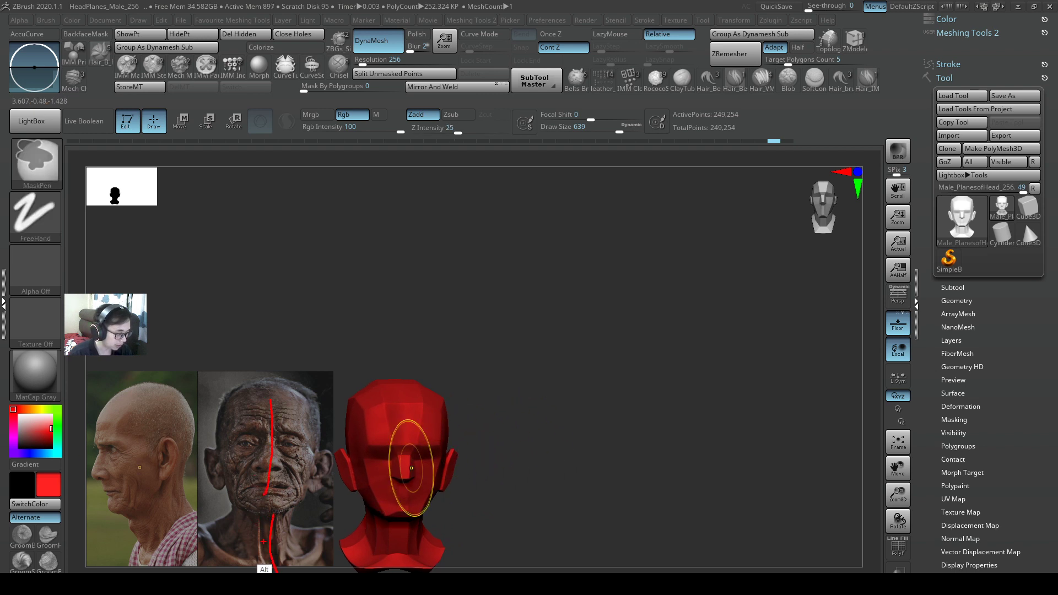
{"action": "left_click_drag", "start_coordinate": [202, 528], "coordinate": [331, 531], "text": "alt"}
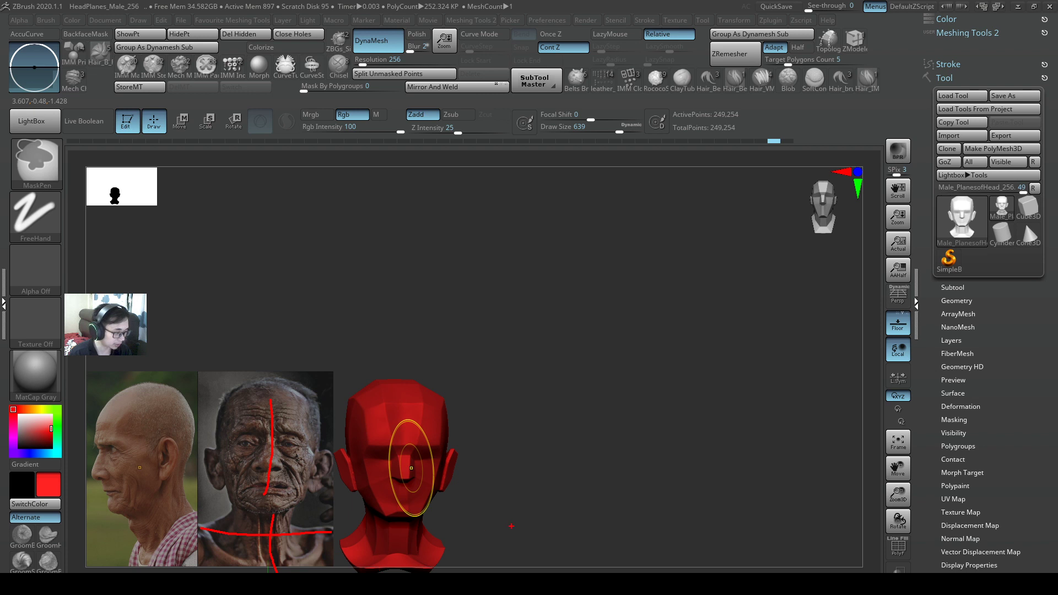
{"action": "key", "text": "Escape"}
{"action": "left_click_drag", "start_coordinate": [511, 446], "coordinate": [516, 439]}
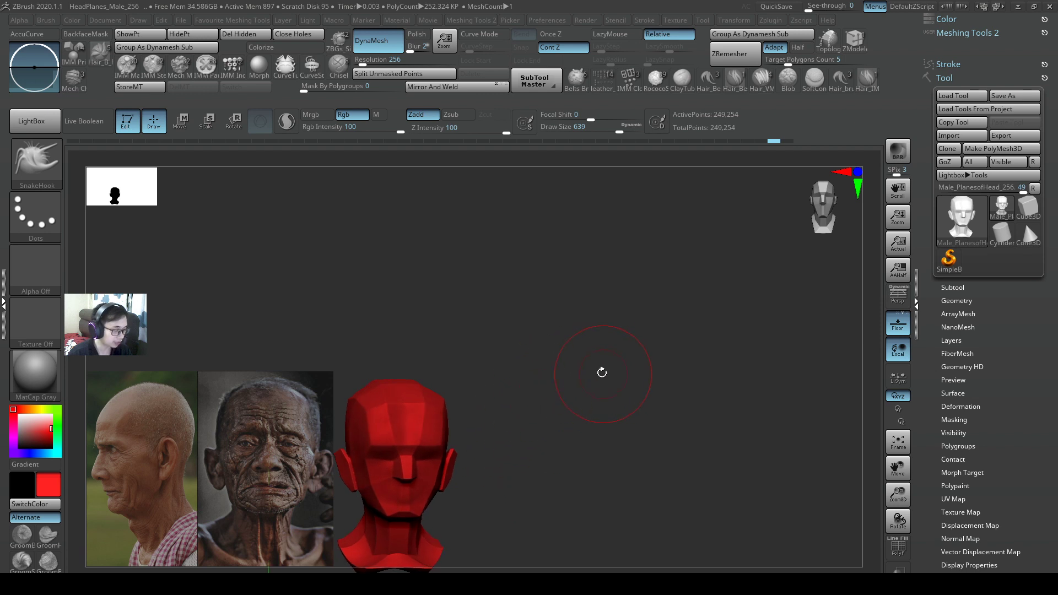
Step: Examine the ZAppLink viewport camera section of the custom pop-up palette, including the Cust1 and Cust2 view slots
{"action": "key", "text": "space"}
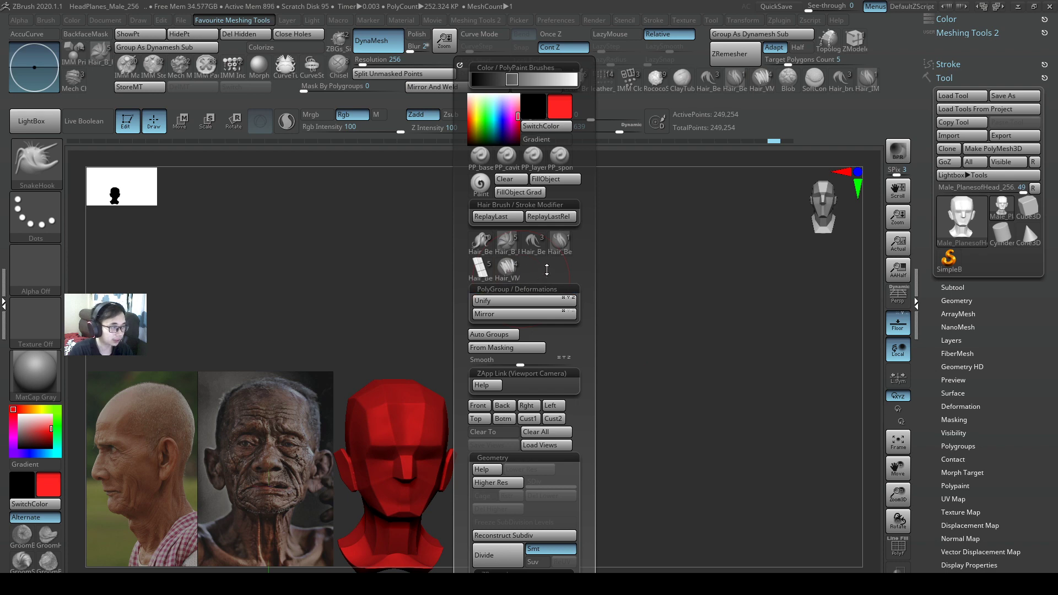
{"action": "left_click", "coordinate": [567, 20]}
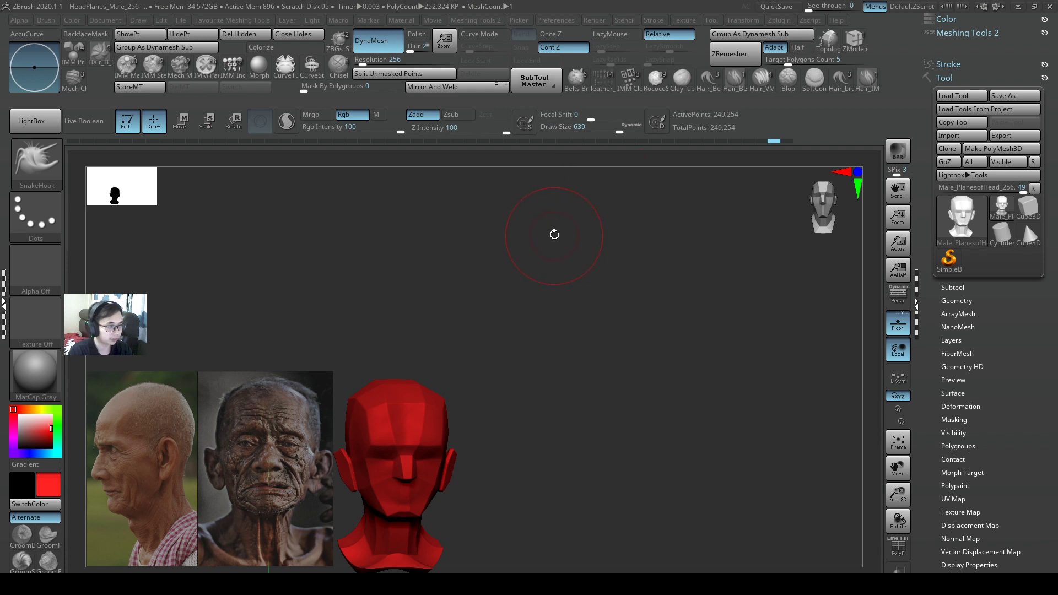
{"action": "key", "text": "space"}
{"action": "key", "text": "ctrl"}
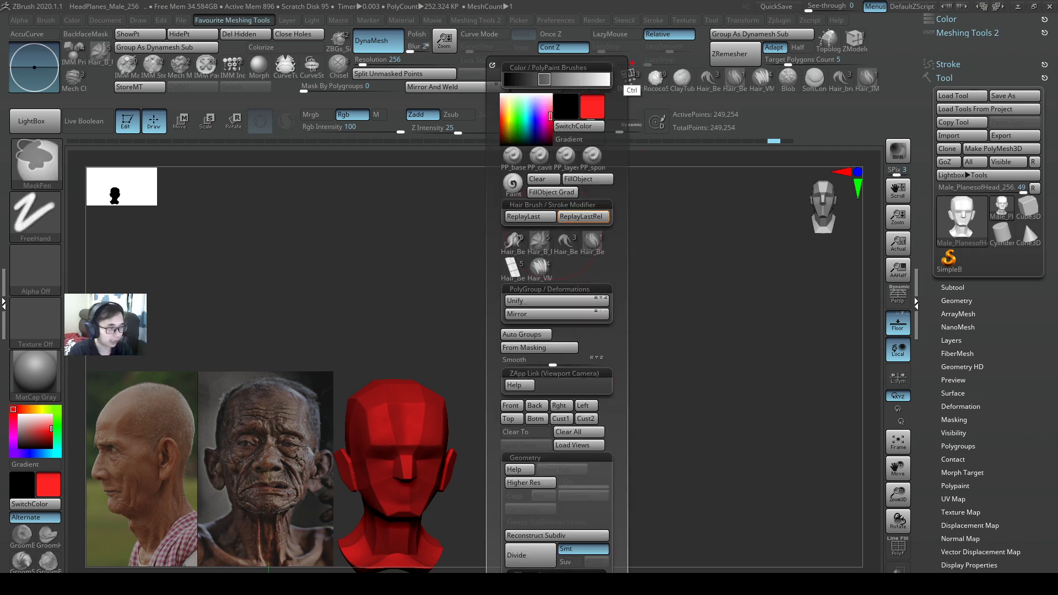
{"action": "mouse_move", "coordinate": [630, 56]}
{"action": "left_mouse_down", "text": "ctrl"}
{"action": "mouse_move", "coordinate": [480, 331]}
{"action": "mouse_move", "coordinate": [485, 353]}
{"action": "left_mouse_up", "text": "ctrl"}
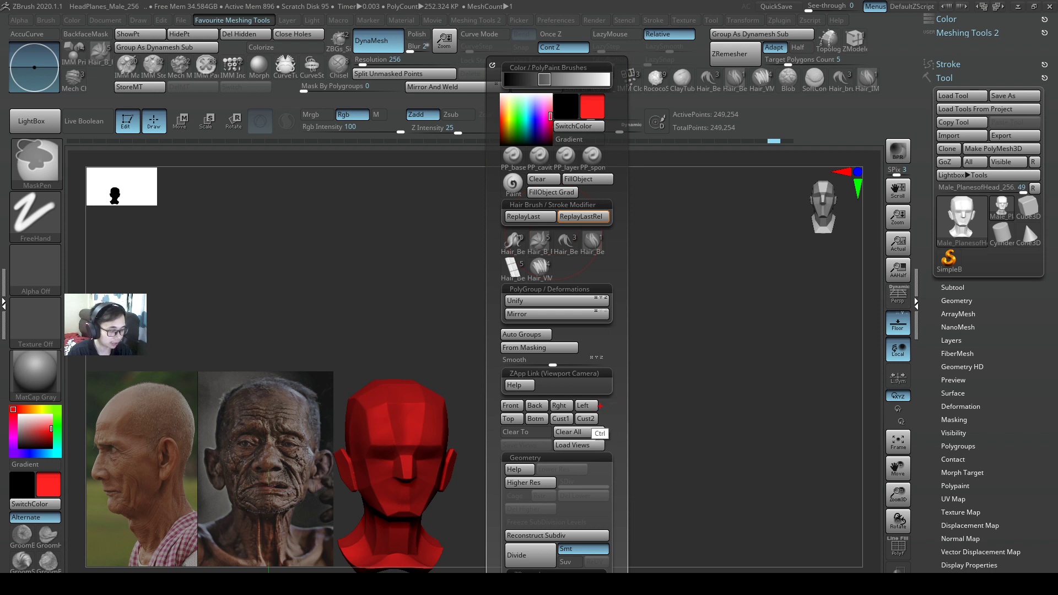
{"action": "mouse_move", "coordinate": [626, 366]}
{"action": "left_mouse_down", "text": "ctrl"}
{"action": "mouse_move", "coordinate": [548, 413]}
{"action": "mouse_move", "coordinate": [489, 426]}
{"action": "mouse_move", "coordinate": [597, 426]}
{"action": "left_mouse_up", "text": "ctrl"}
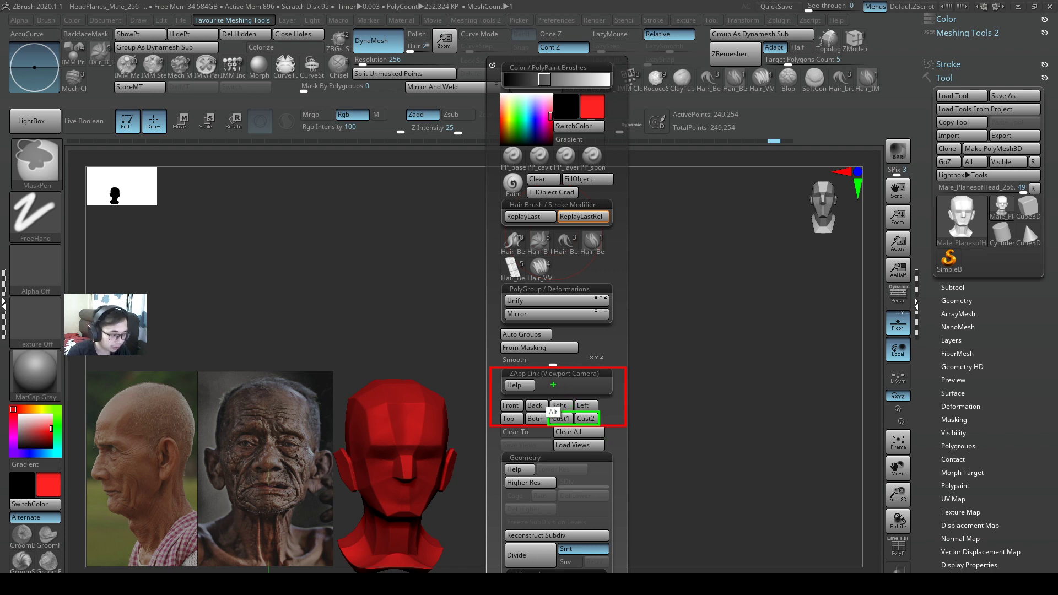
{"action": "mouse_move", "coordinate": [561, 380]}
{"action": "left_mouse_down"}
{"action": "mouse_move", "coordinate": [557, 393]}
{"action": "mouse_move", "coordinate": [587, 379]}
{"action": "left_mouse_up"}
{"action": "mouse_move", "coordinate": [647, 406]}
{"action": "left_mouse_down"}
{"action": "mouse_move", "coordinate": [632, 435]}
{"action": "mouse_move", "coordinate": [671, 405]}
{"action": "left_mouse_up"}
{"action": "mouse_move", "coordinate": [635, 422]}
{"action": "left_mouse_down"}
{"action": "mouse_move", "coordinate": [656, 420]}
{"action": "mouse_move", "coordinate": [671, 433]}
{"action": "left_mouse_up"}
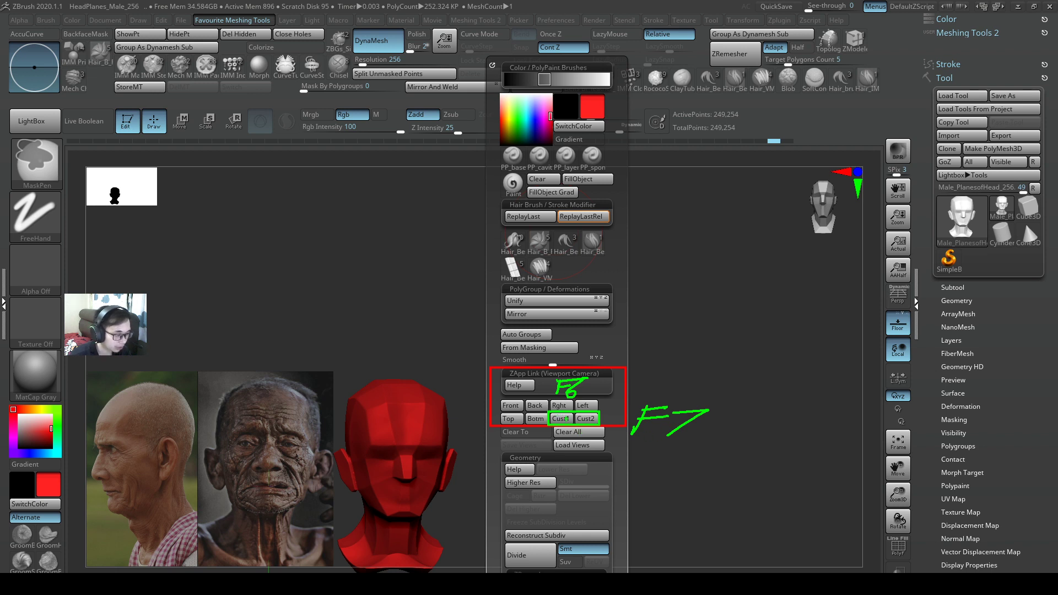
{"action": "mouse_move", "coordinate": [418, 310]}
{"action": "left_mouse_down"}
{"action": "mouse_move", "coordinate": [401, 360]}
{"action": "mouse_move", "coordinate": [426, 354]}
{"action": "left_mouse_up"}
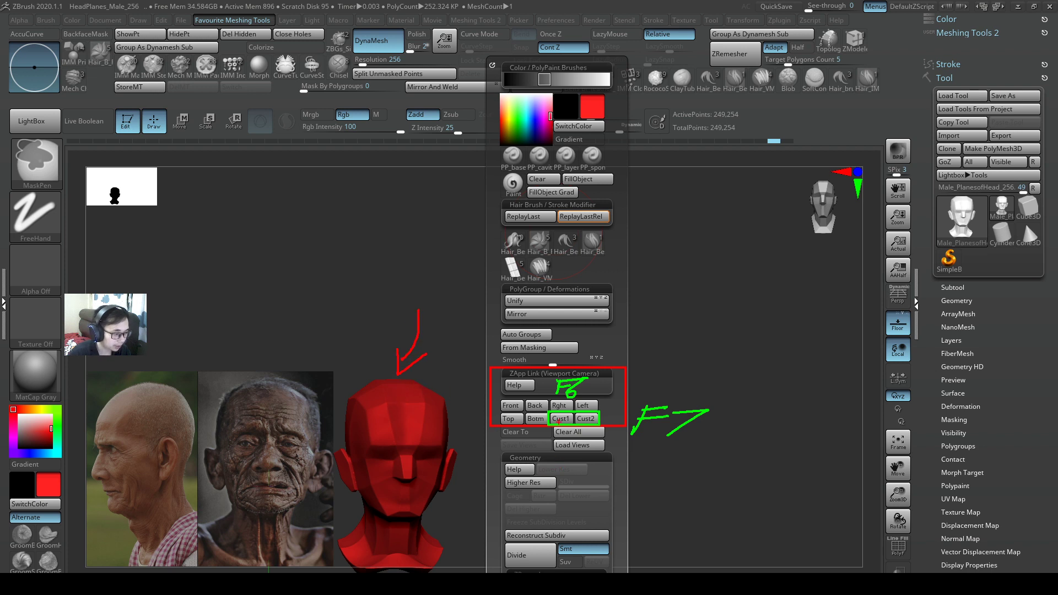
{"action": "left_click_drag", "start_coordinate": [550, 411], "coordinate": [575, 425]}
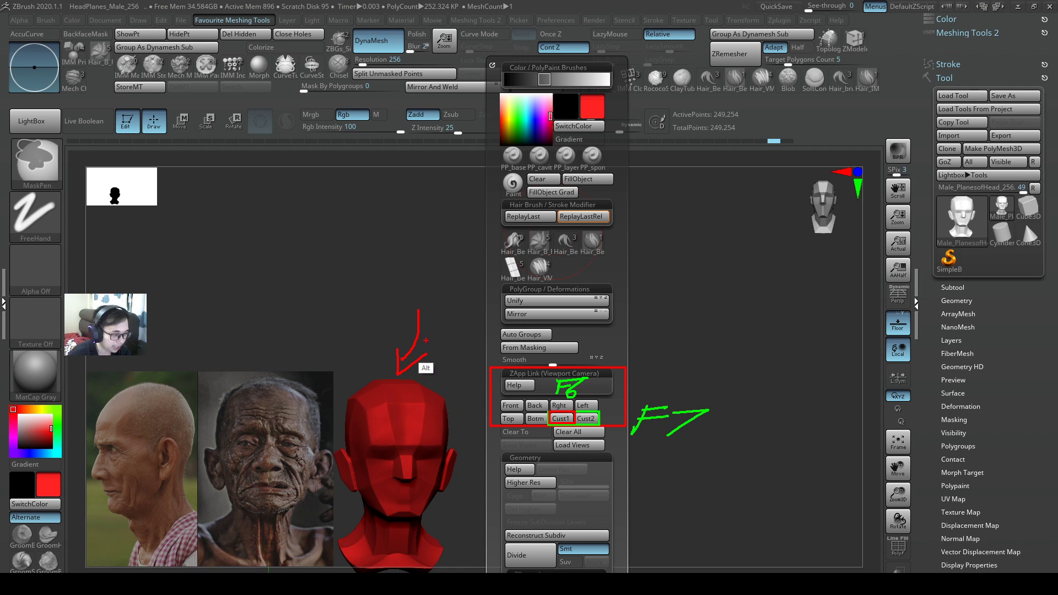
{"action": "mouse_move", "coordinate": [393, 263]}
{"action": "left_mouse_down"}
{"action": "mouse_move", "coordinate": [371, 282]}
{"action": "mouse_move", "coordinate": [423, 274]}
{"action": "mouse_move", "coordinate": [447, 288]}
{"action": "mouse_move", "coordinate": [485, 285]}
{"action": "mouse_move", "coordinate": [463, 269]}
{"action": "mouse_move", "coordinate": [471, 287]}
{"action": "left_mouse_up"}
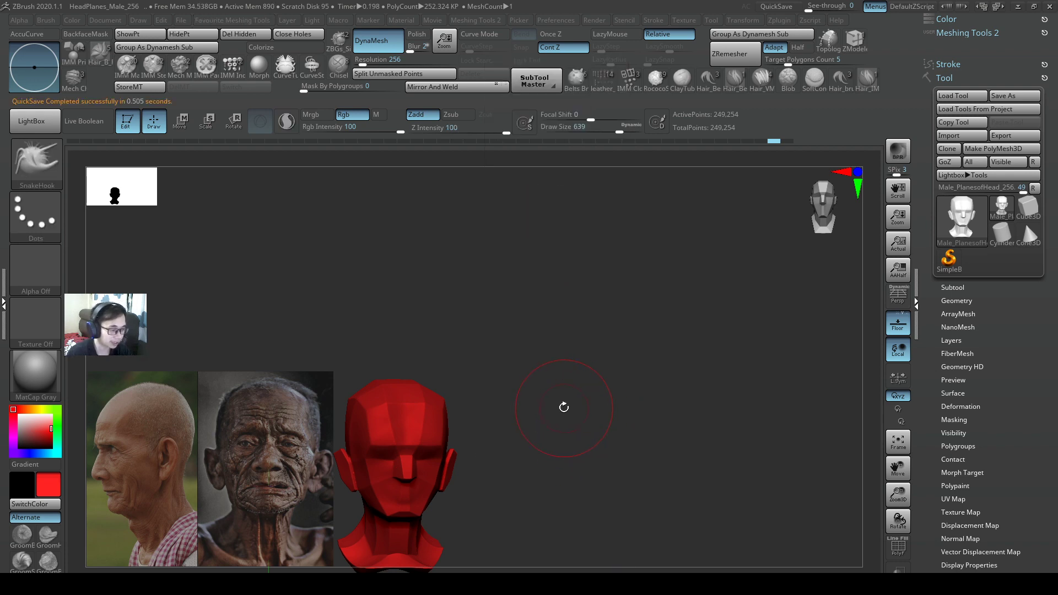
Step: Store the current head view in the Cust1 camera slot and move the camera to a close-up of the head
{"action": "key", "text": "space"}
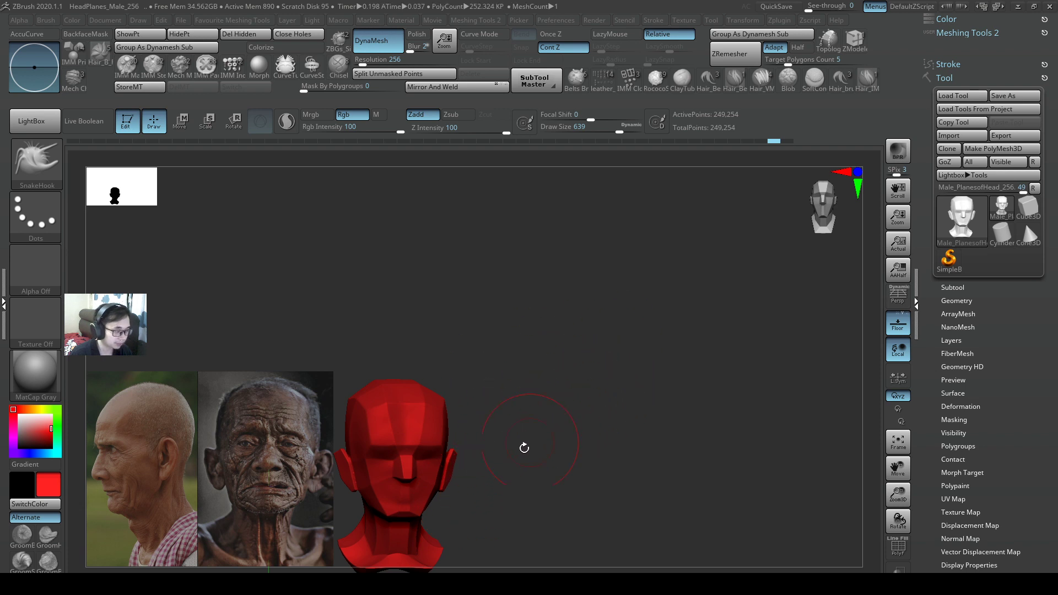
{"action": "left_click_drag", "start_coordinate": [526, 395], "coordinate": [701, 445]}
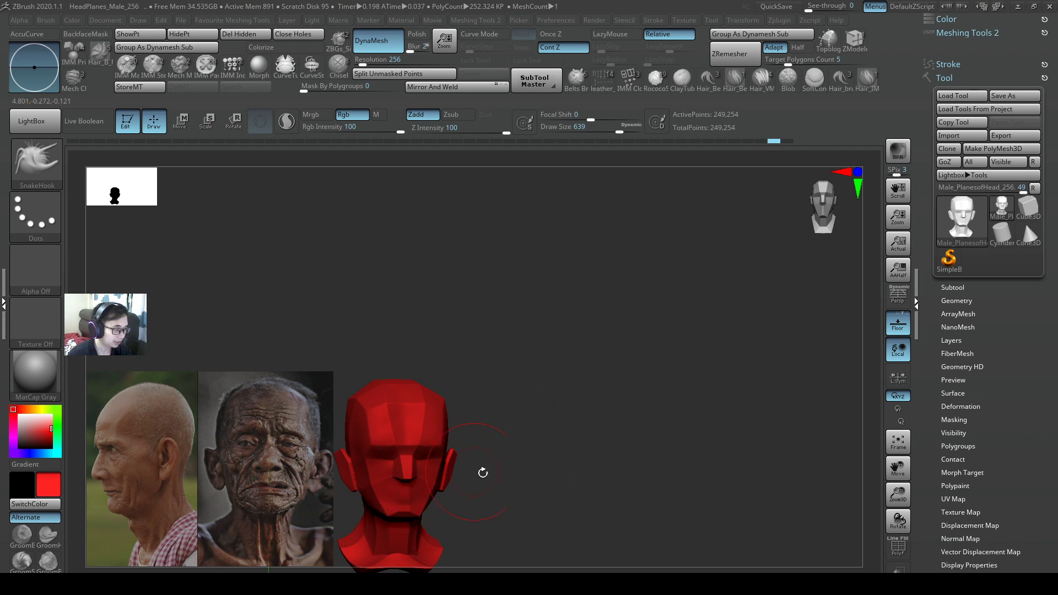
{"action": "left_click_drag", "start_coordinate": [686, 450], "coordinate": [757, 439]}
{"action": "left_click_drag", "start_coordinate": [695, 460], "coordinate": [662, 470], "text": "alt"}
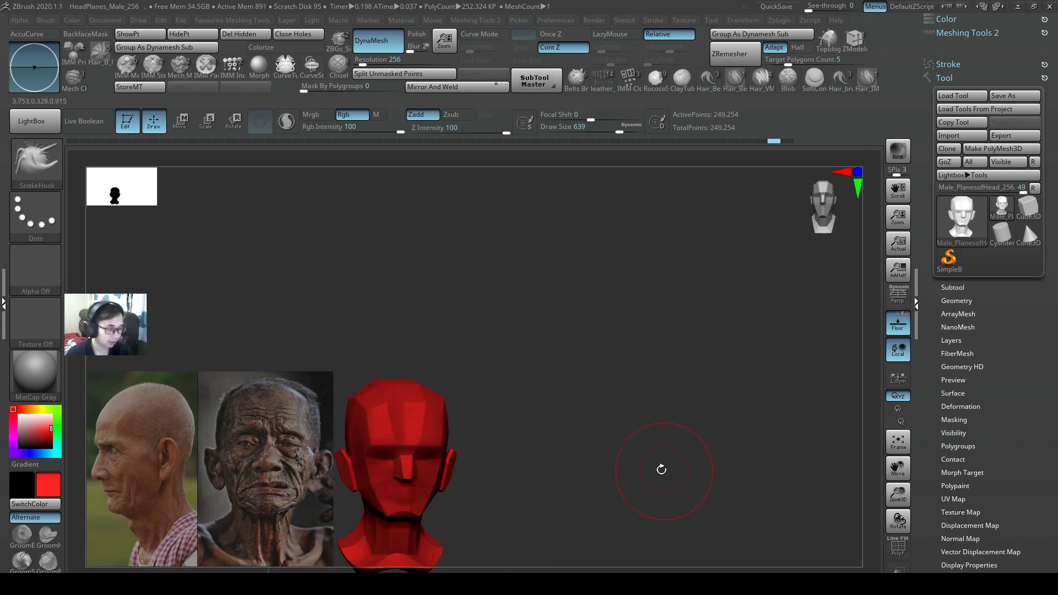
{"action": "left_click_drag", "start_coordinate": [501, 460], "coordinate": [722, 379], "text": "alt"}
{"action": "right_click_drag", "start_coordinate": [722, 379], "coordinate": [642, 406], "text": "ctrl"}
{"action": "mouse_move", "coordinate": [738, 407]}
{"action": "right_mouse_down", "text": "alt"}
{"action": "mouse_move", "coordinate": [626, 407]}
{"action": "mouse_move", "coordinate": [585, 419]}
{"action": "mouse_move", "coordinate": [692, 425]}
{"action": "mouse_move", "coordinate": [701, 395]}
{"action": "mouse_move", "coordinate": [618, 414]}
{"action": "mouse_move", "coordinate": [633, 418]}
{"action": "mouse_move", "coordinate": [683, 384]}
{"action": "mouse_move", "coordinate": [657, 388]}
{"action": "right_mouse_up", "text": "alt"}
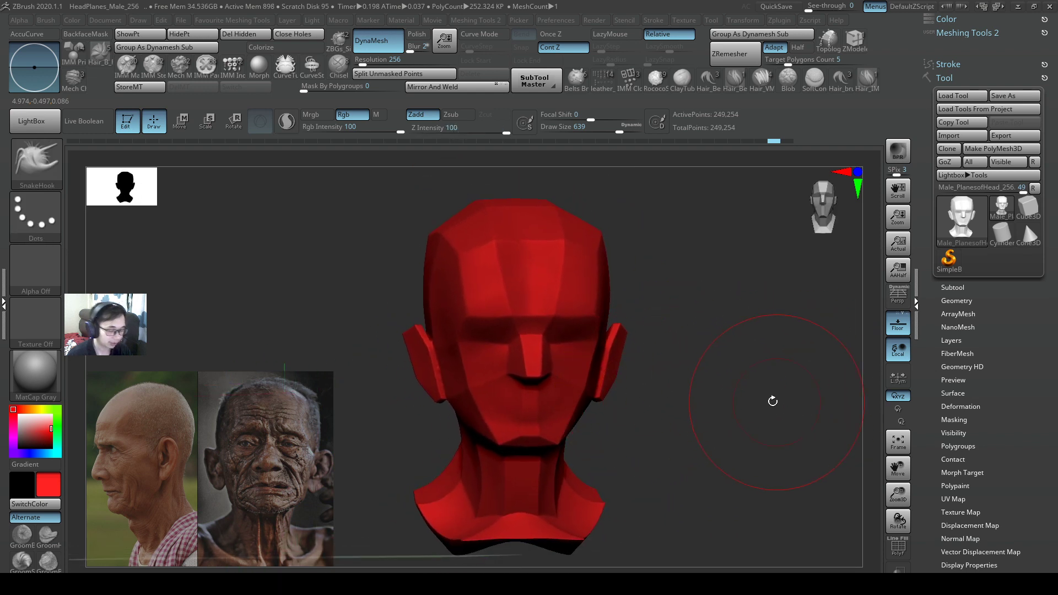
{"action": "right_click_drag", "start_coordinate": [772, 401], "coordinate": [774, 403], "text": "ctrl"}
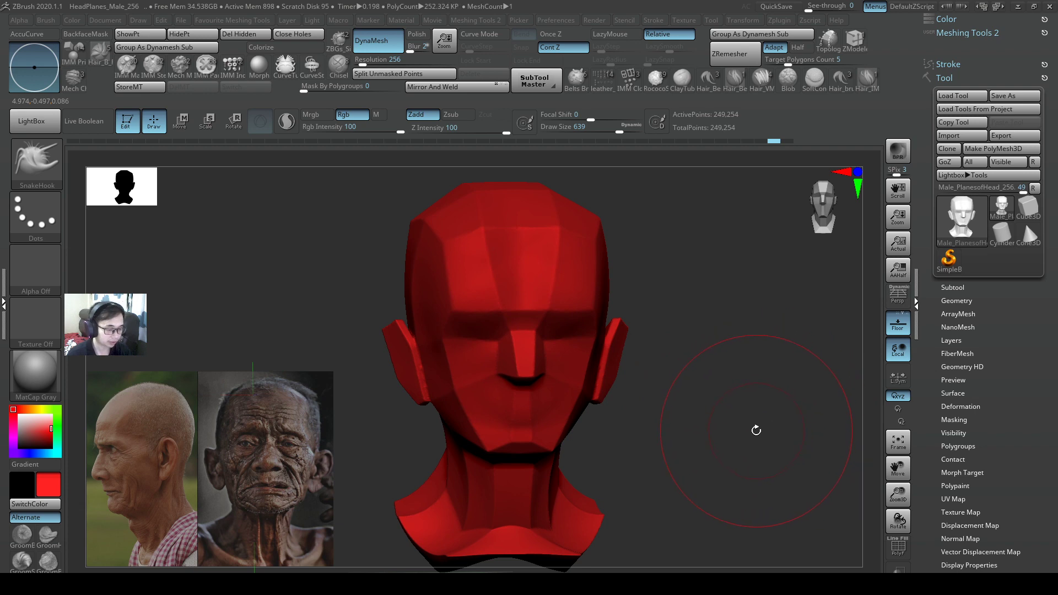
Step: Recall the stored Cust1 view to return the head to its place beside the front photo
{"action": "key", "text": "f"}
{"action": "key", "text": "f"}
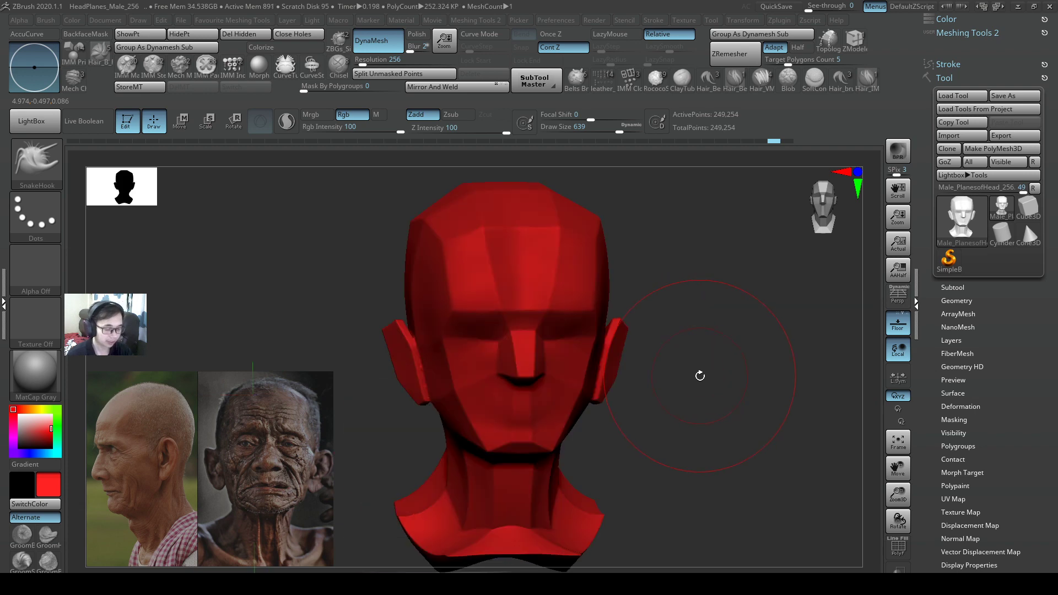
{"action": "key", "text": "f"}
{"action": "key", "text": "f"}
{"action": "key", "text": "f"}
{"action": "key", "text": "f"}
{"action": "key", "text": "f"}
{"action": "key", "text": "f"}
{"action": "key", "text": "f"}
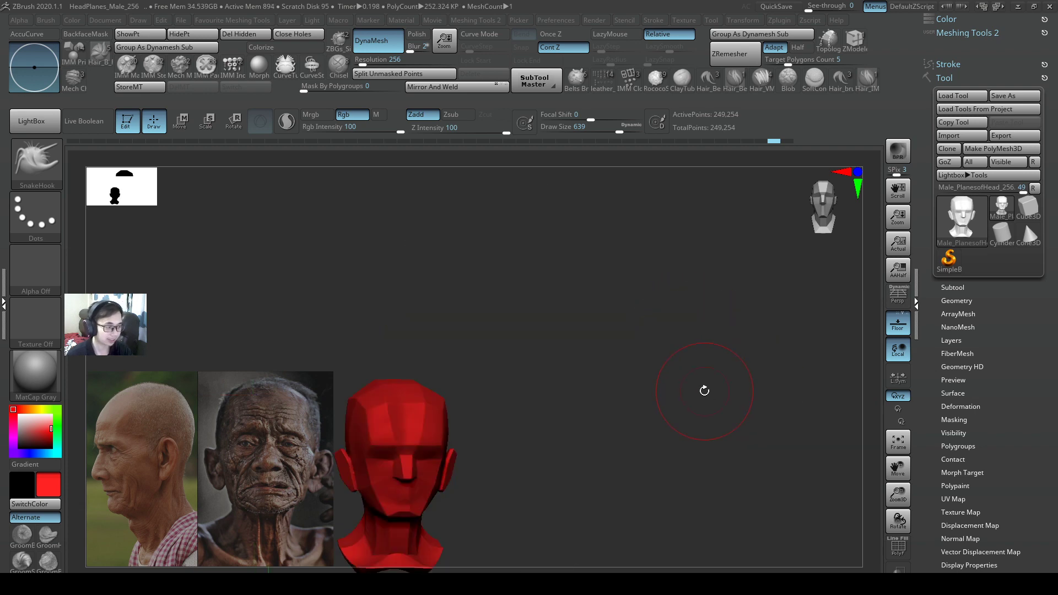
{"action": "key", "text": "f"}
{"action": "key", "text": "f"}
{"action": "key", "text": "f"}
{"action": "key", "text": "f"}
{"action": "key", "text": "f"}
{"action": "key", "text": "f"}
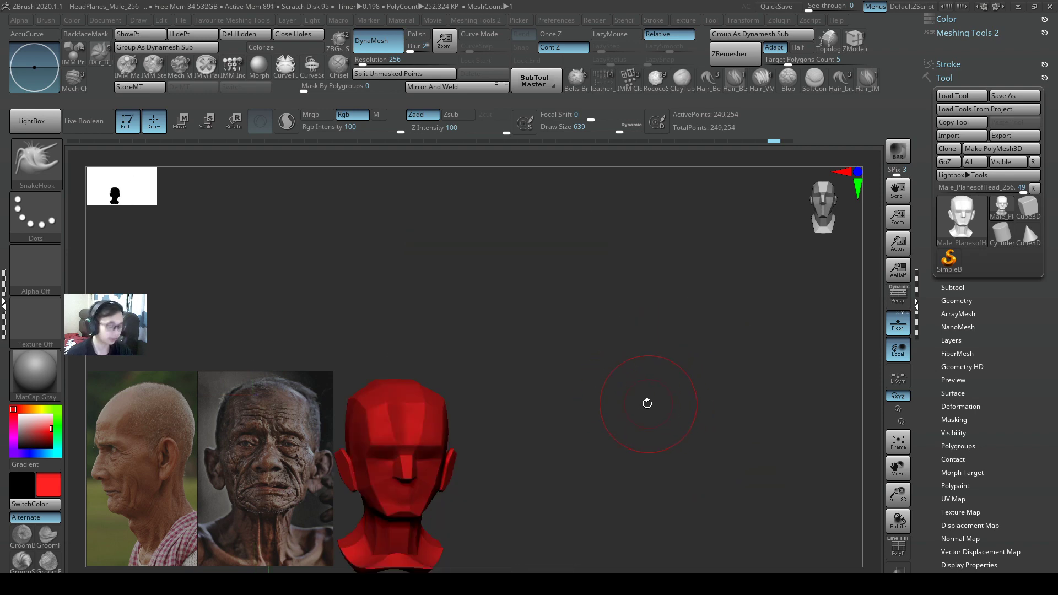
Step: Look up the custom view slots in the document's ZAppLink Properties and the matching slots in the pop-up palette
{"action": "key", "text": "space"}
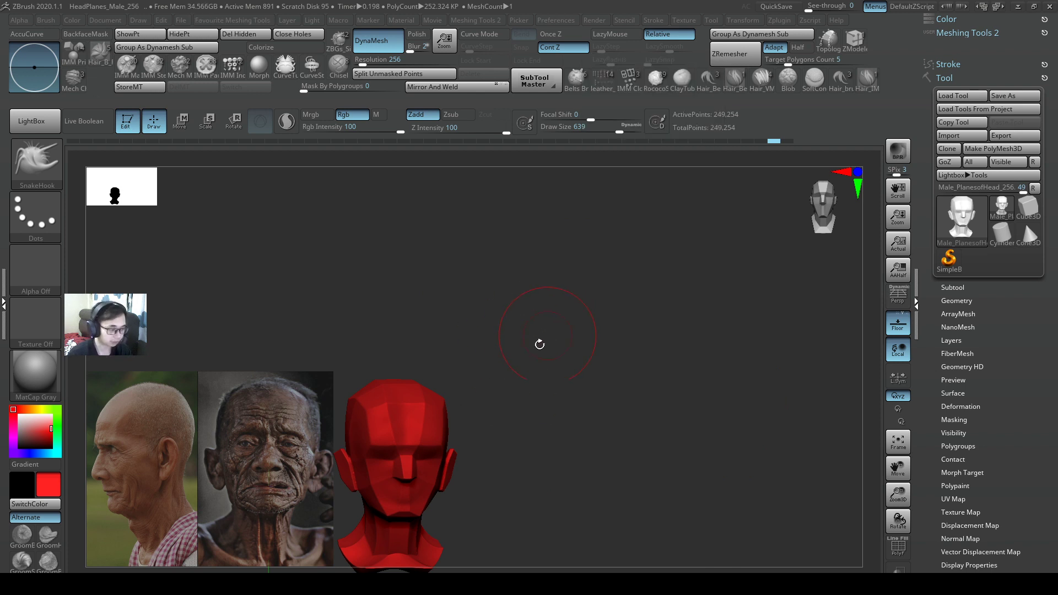
{"action": "mouse_move", "coordinate": [506, 357]}
{"action": "left_mouse_down"}
{"action": "mouse_move", "coordinate": [462, 366]}
{"action": "mouse_move", "coordinate": [507, 358]}
{"action": "left_mouse_up"}
{"action": "left_click_drag", "start_coordinate": [562, 406], "coordinate": [614, 384], "text": "alt"}
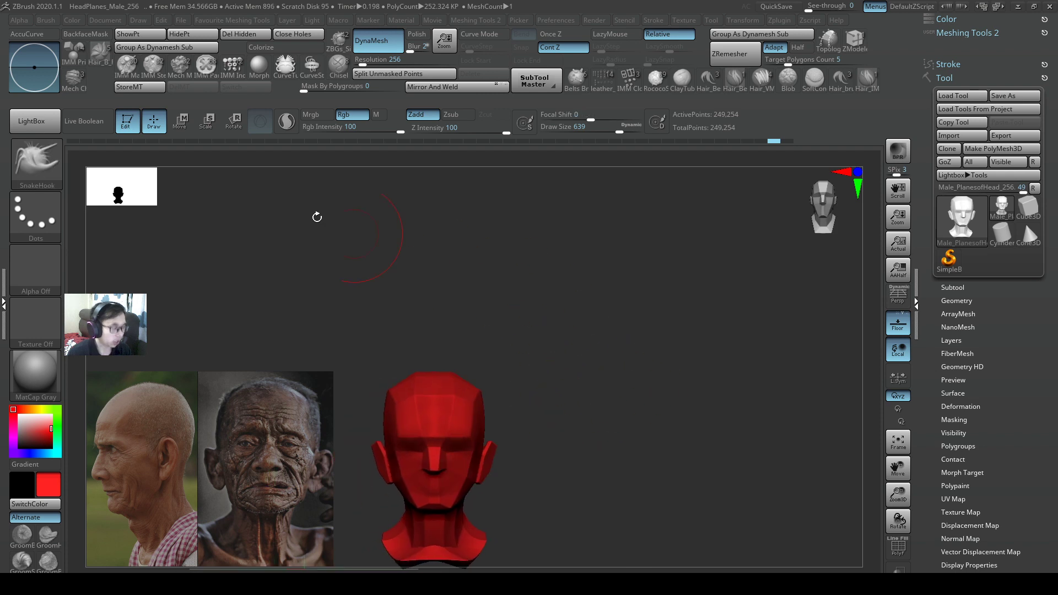
{"action": "left_click", "coordinate": [101, 22]}
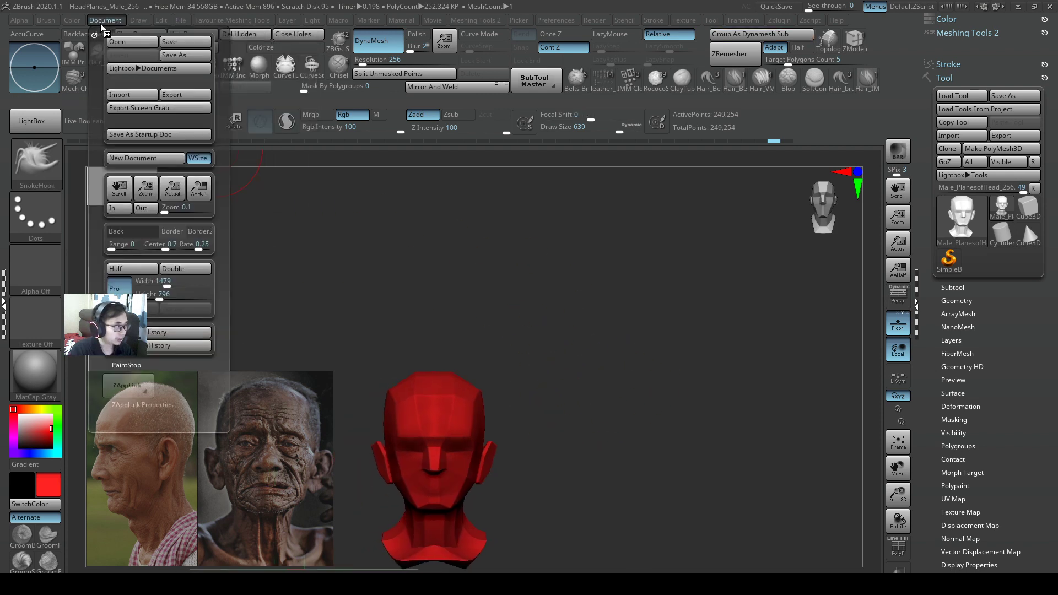
{"action": "left_click", "coordinate": [155, 405]}
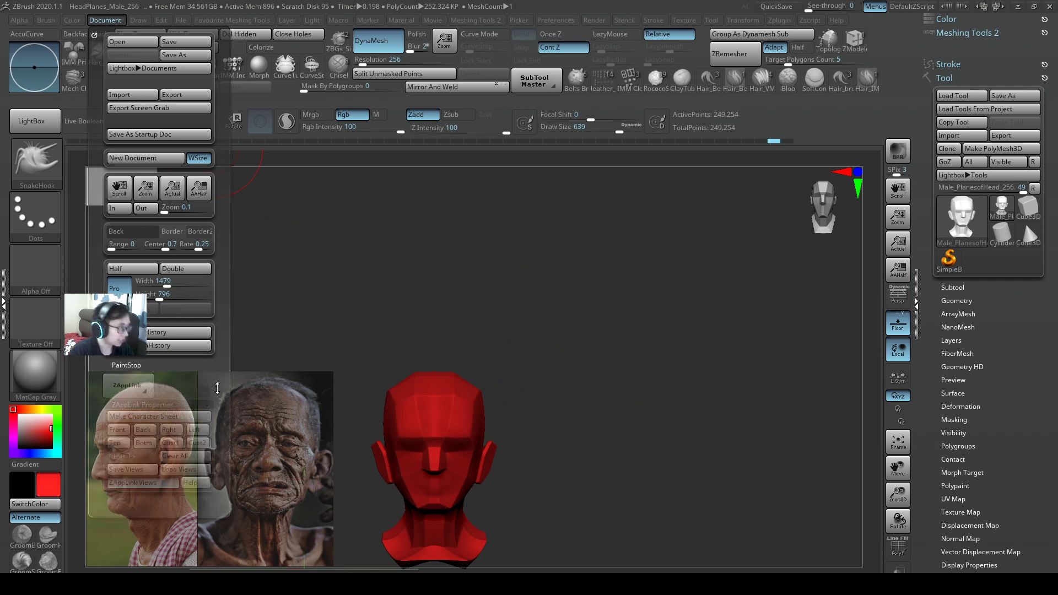
{"action": "key", "text": "ctrl"}
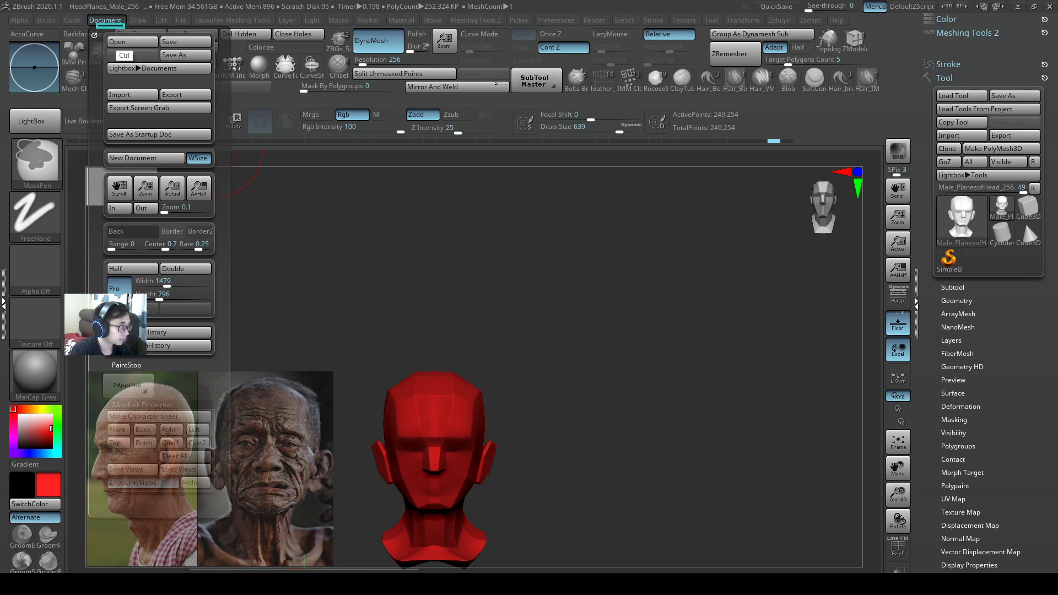
{"action": "mouse_move", "coordinate": [219, 398]}
{"action": "left_mouse_down", "text": "ctrl"}
{"action": "mouse_move", "coordinate": [156, 449]}
{"action": "mouse_move", "coordinate": [102, 458]}
{"action": "left_mouse_up", "text": "ctrl"}
{"action": "left_click_drag", "start_coordinate": [214, 438], "coordinate": [156, 450], "text": "ctrl"}
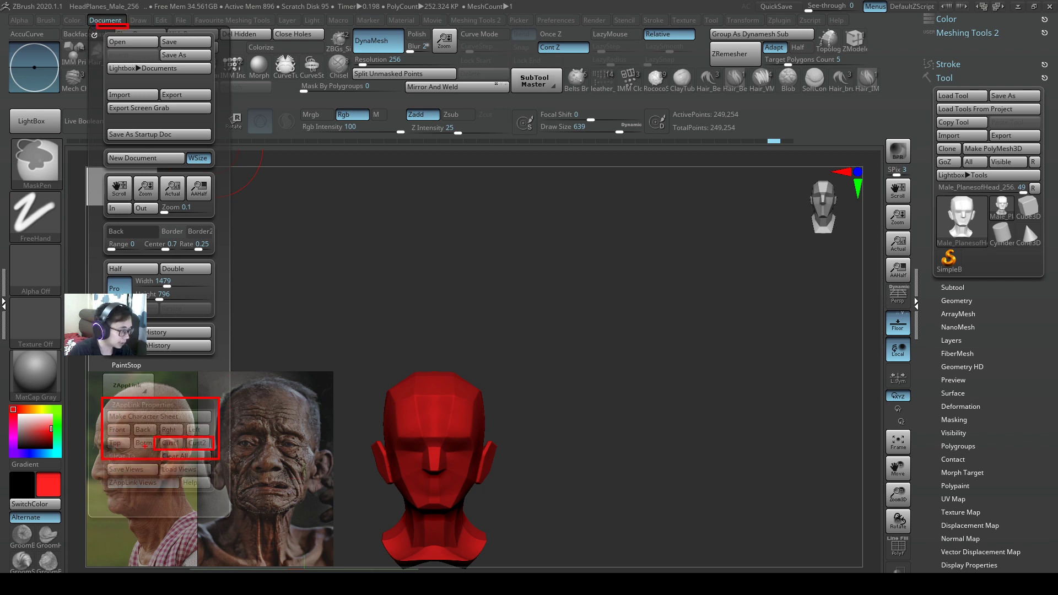
{"action": "key", "text": "Escape"}
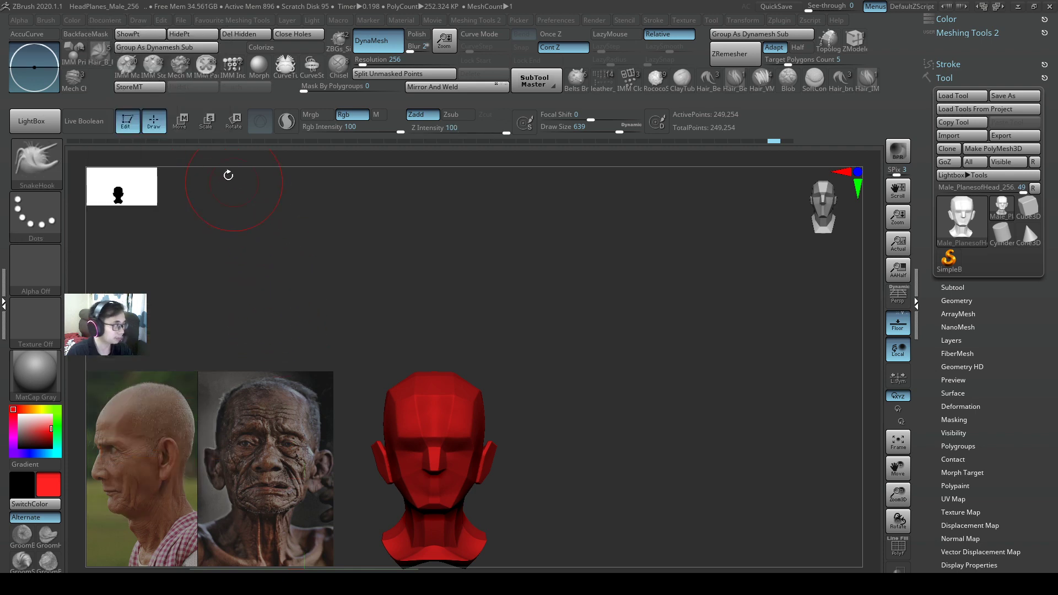
{"action": "left_click", "coordinate": [95, 19]}
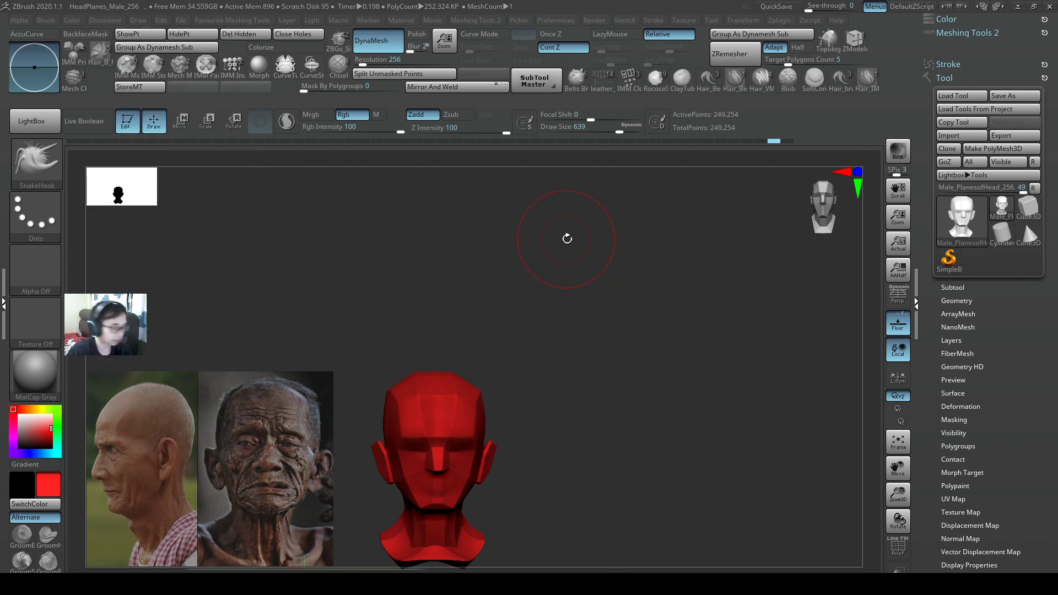
{"action": "key", "text": "space"}
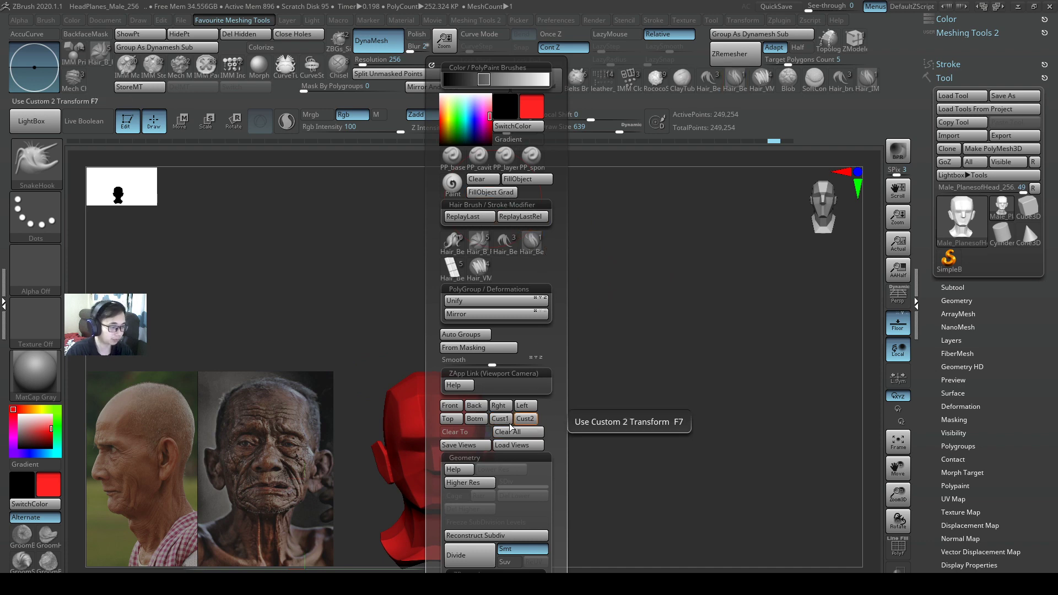
Step: Look up the custom interface restore, store, load and save options in the Preferences Config section
{"action": "key", "text": "space"}
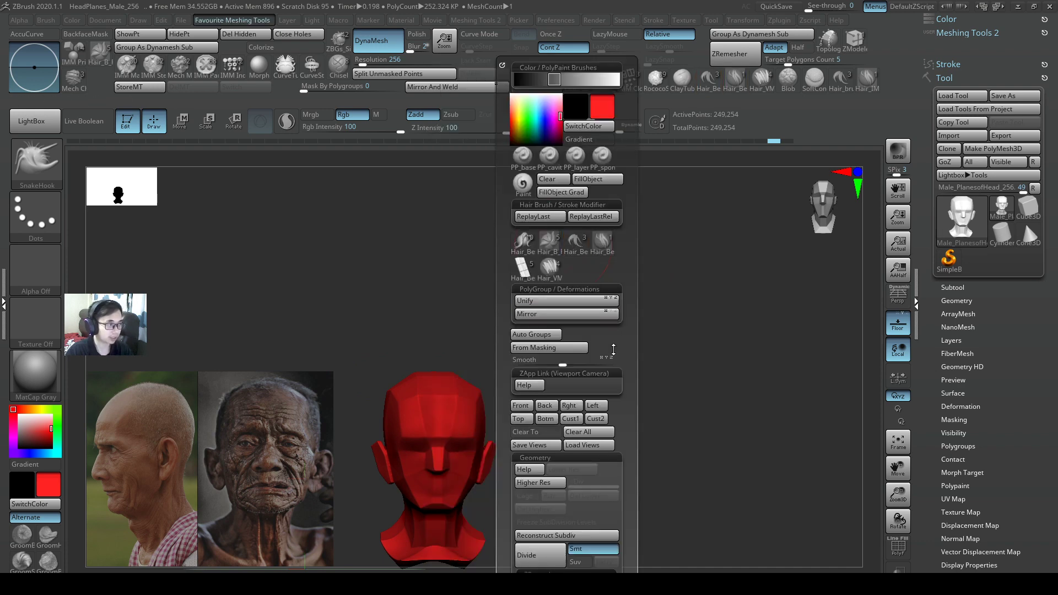
{"action": "key", "text": "space"}
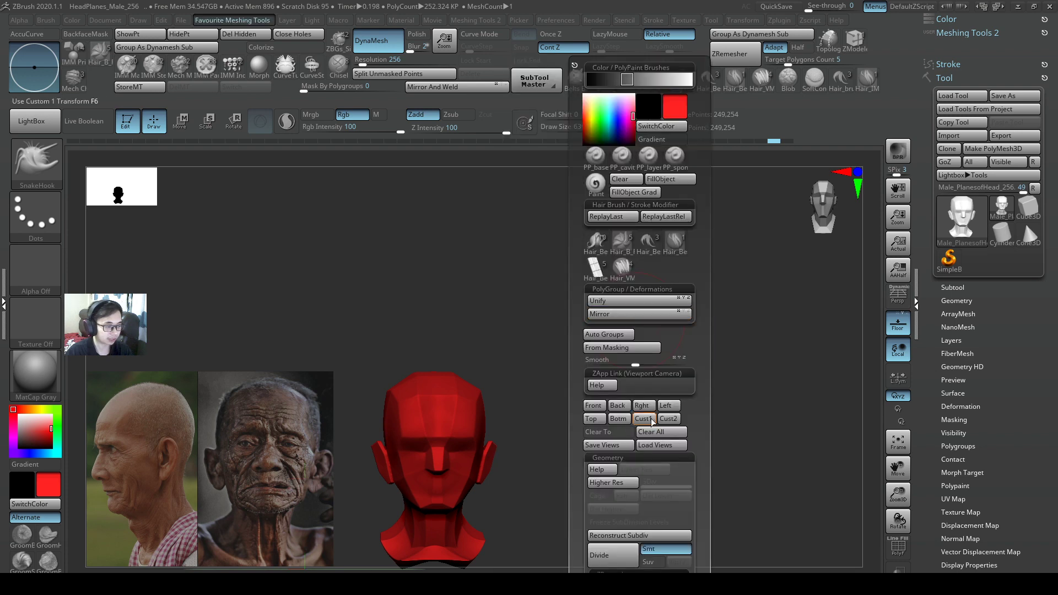
{"action": "key", "text": "space"}
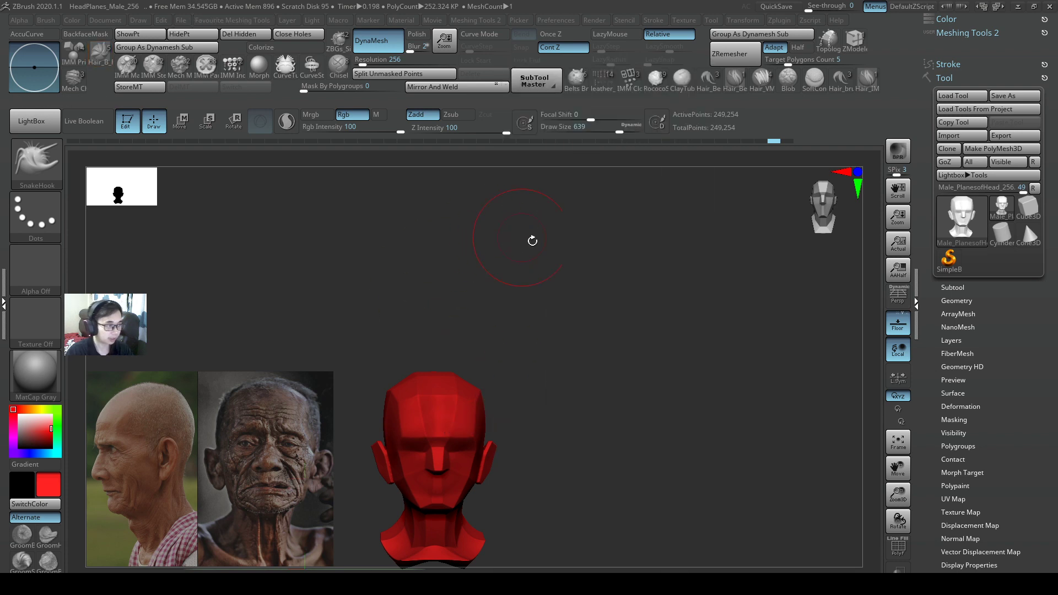
{"action": "left_click", "coordinate": [549, 20]}
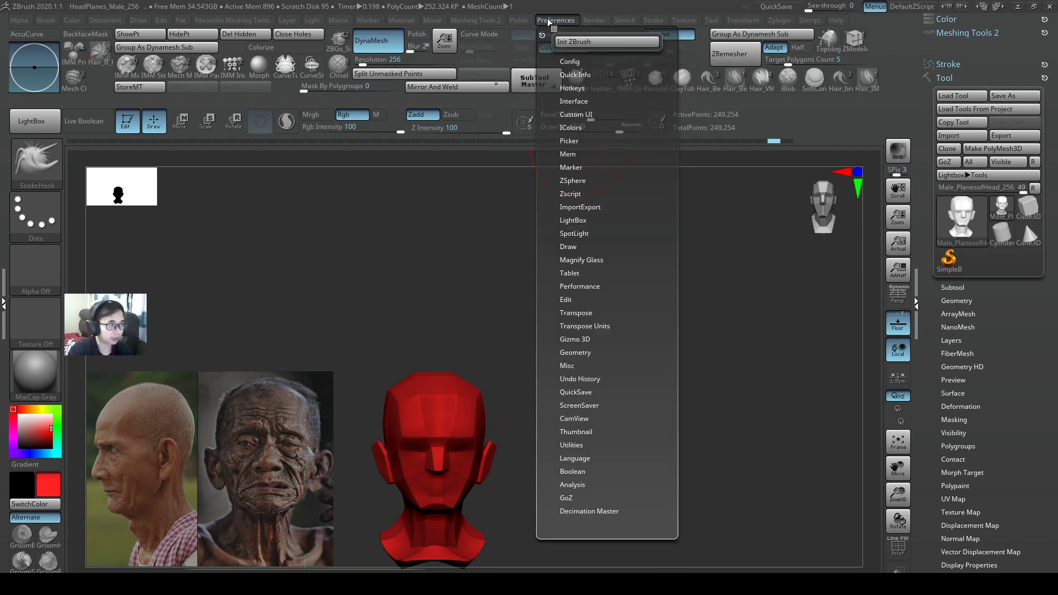
{"action": "left_click", "coordinate": [572, 62]}
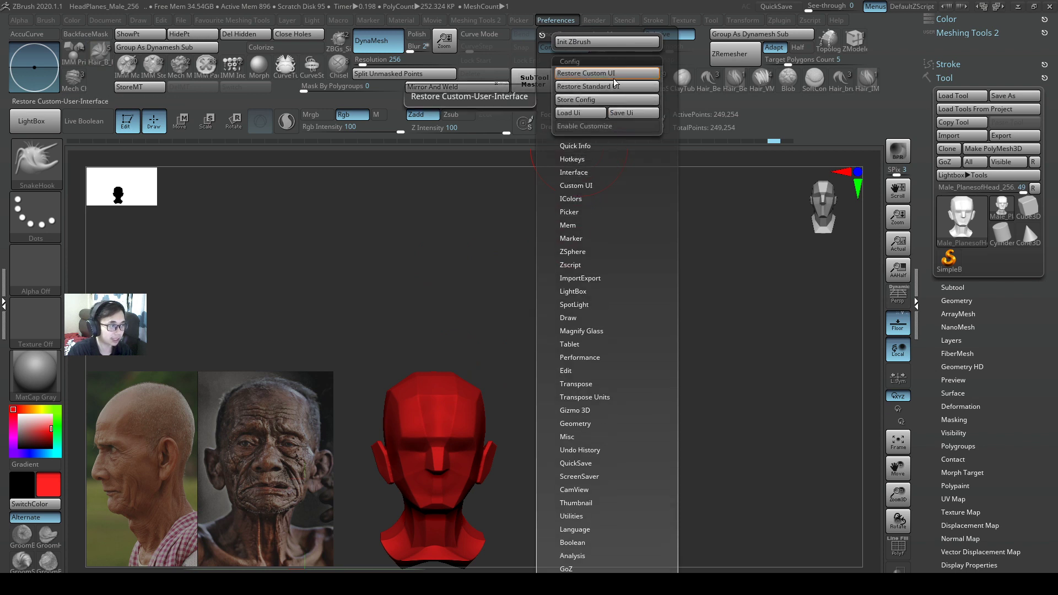
{"action": "key", "text": "ctrl"}
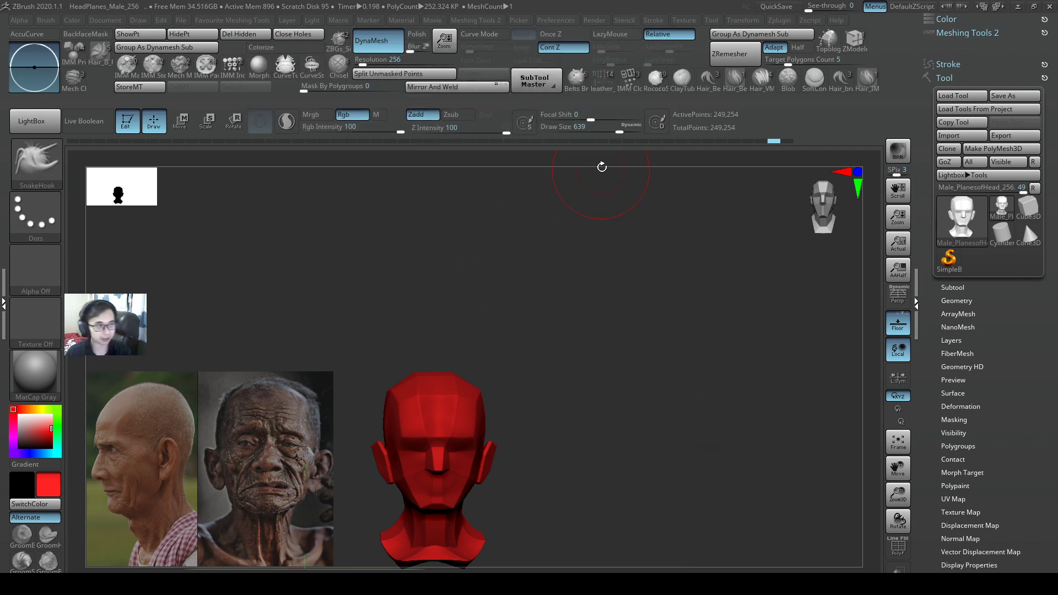
{"action": "left_click", "coordinate": [557, 21]}
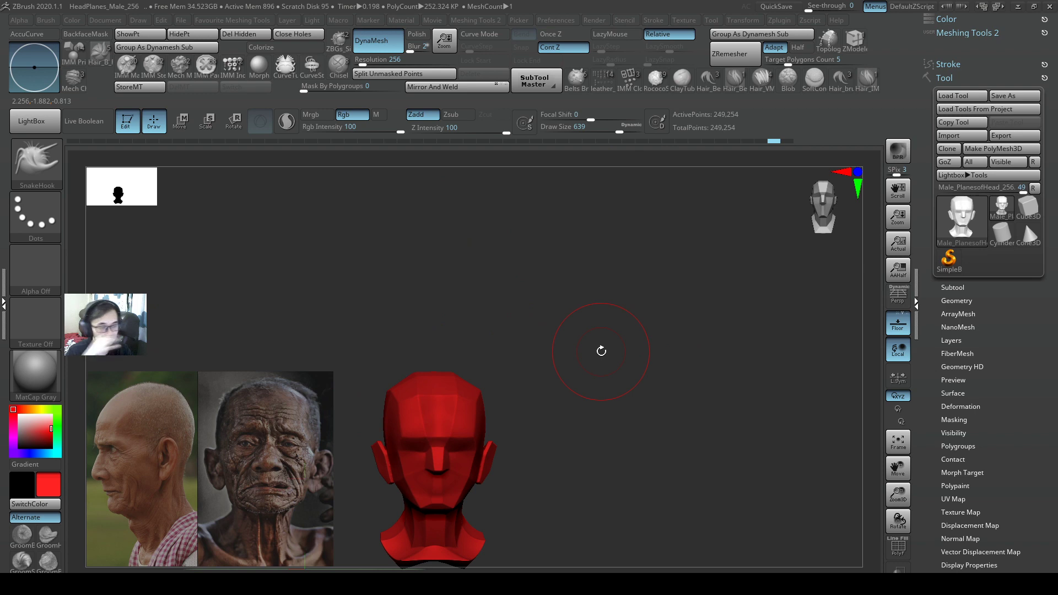
Step: Check the Cust1 and Cust2 view slots in the ZAppLink viewport camera section of the custom pop-up palette
{"action": "key", "text": "space"}
{"action": "key", "text": "space"}
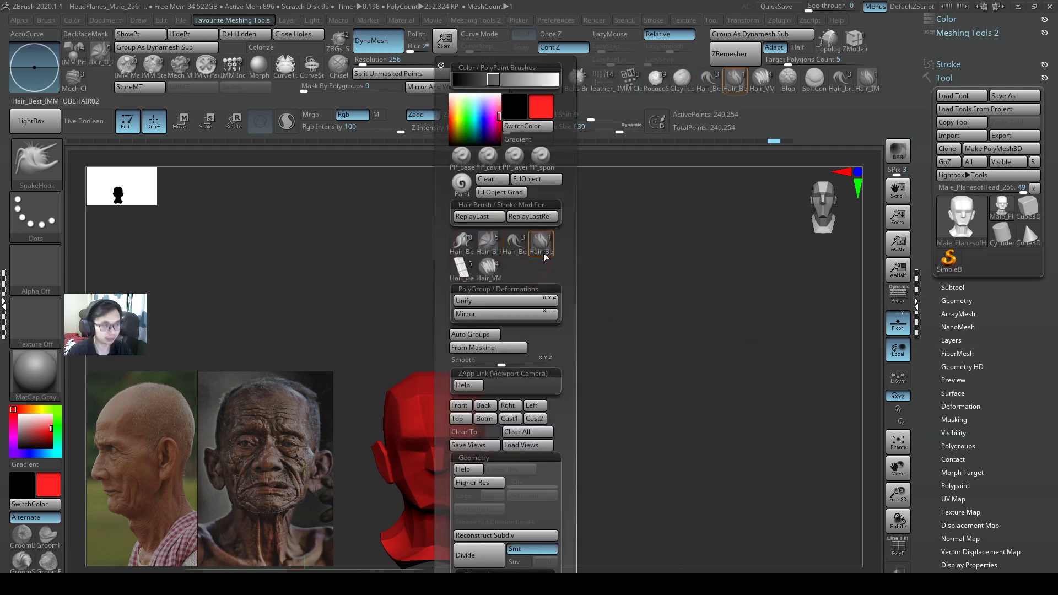
{"action": "key", "text": "space"}
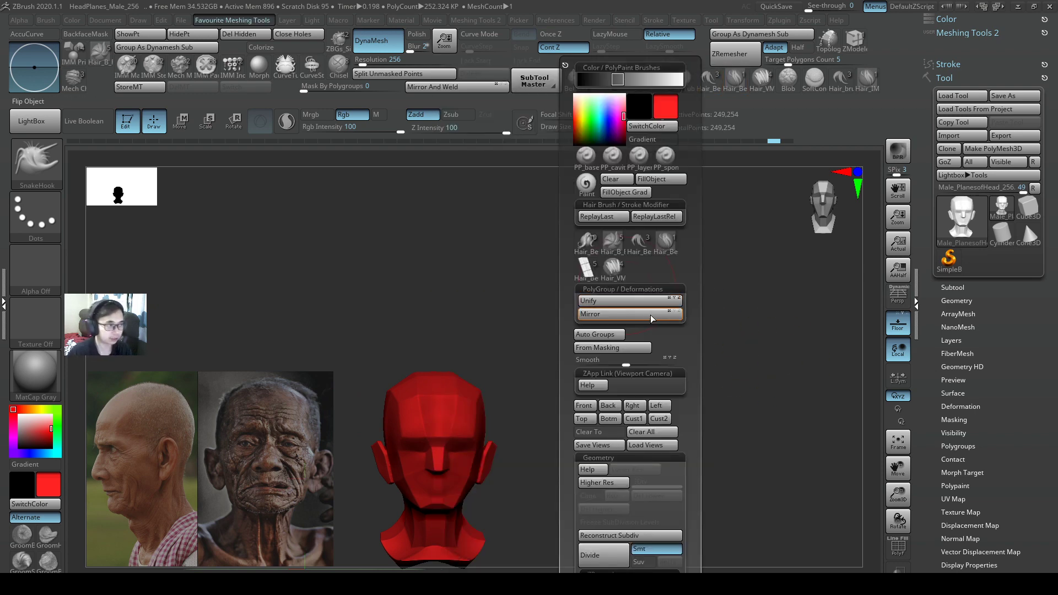
{"action": "key", "text": "space"}
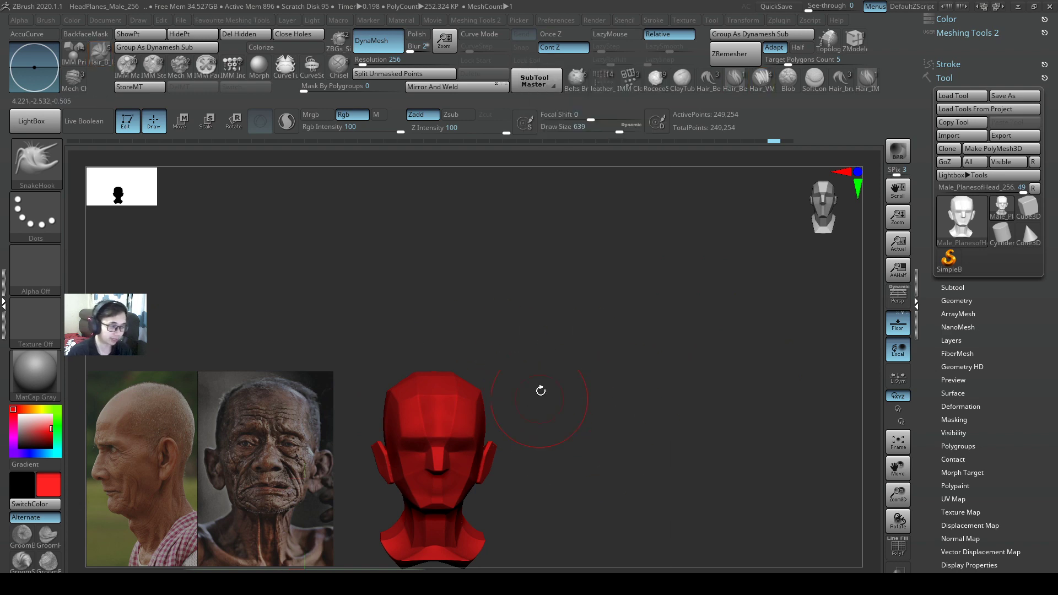
{"action": "key", "text": "space"}
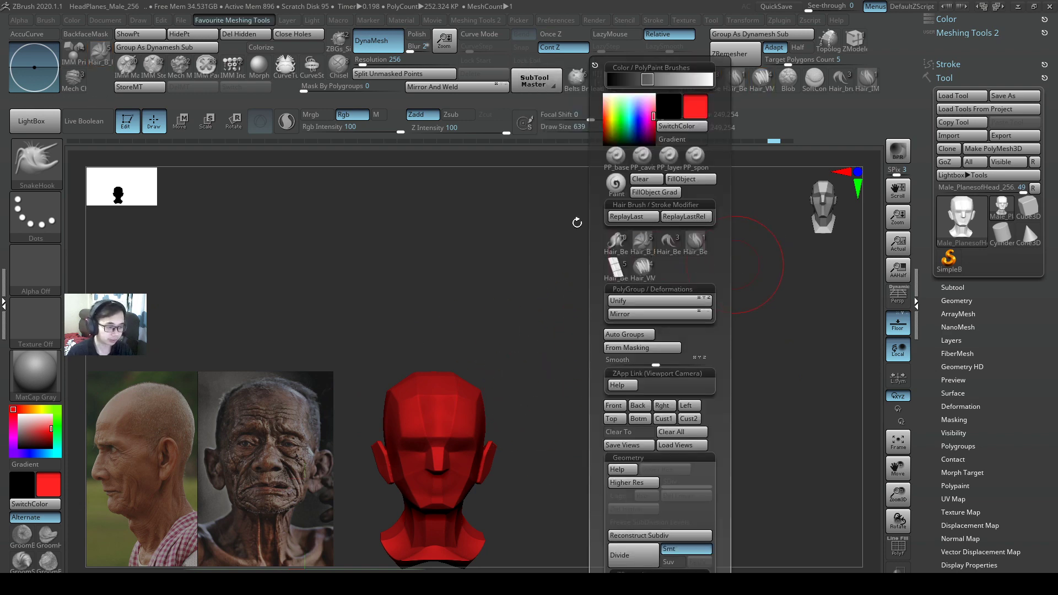
{"action": "key", "text": "space"}
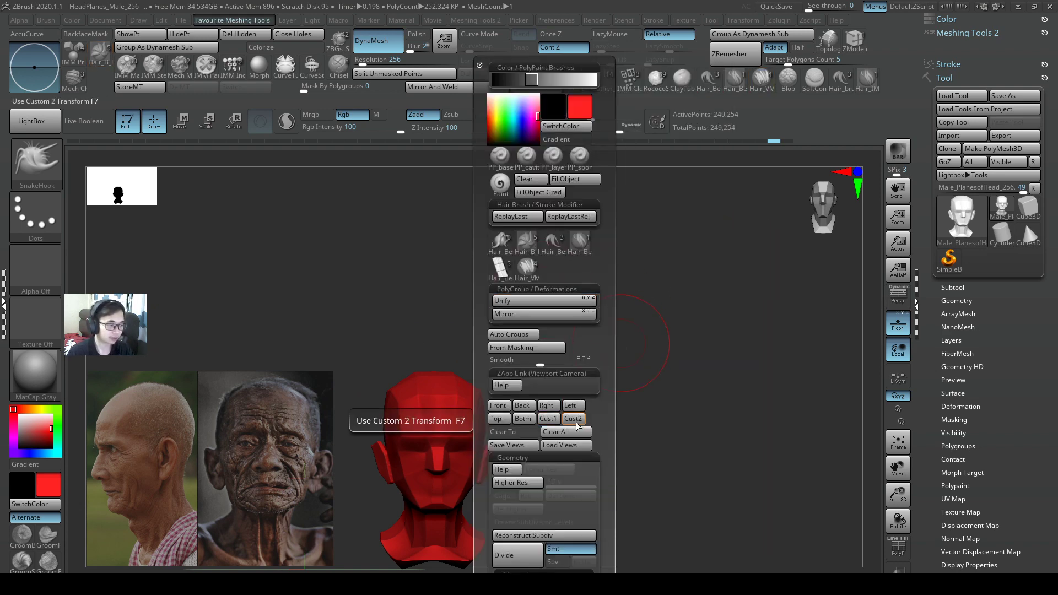
Step: Move the head view right beside the front photo and toggle between that placement and a framed close-up
{"action": "left_click_drag", "start_coordinate": [539, 384], "coordinate": [517, 374]}
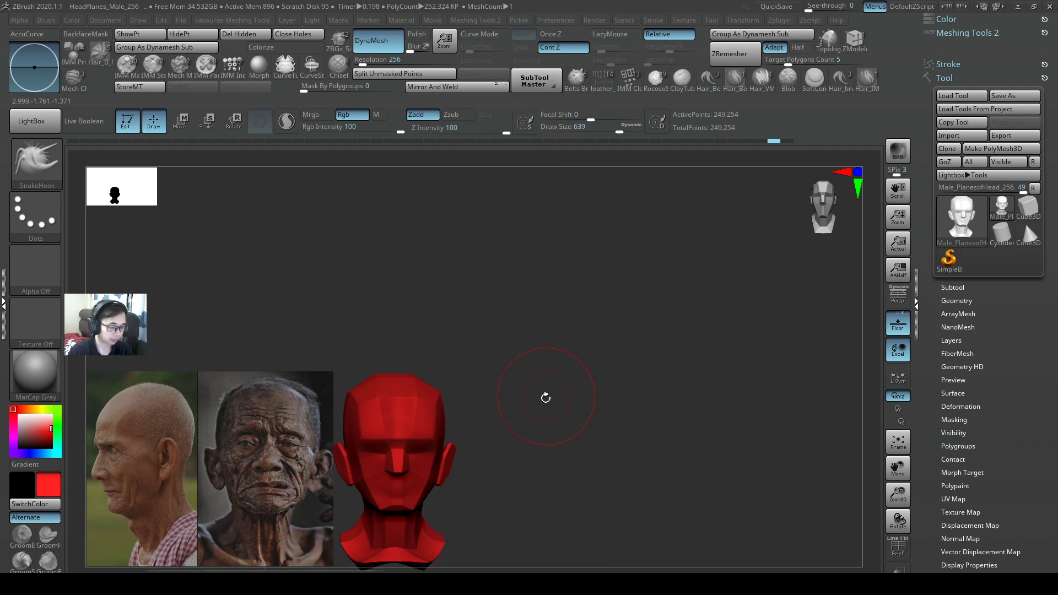
{"action": "key", "text": "space"}
{"action": "key", "text": "f"}
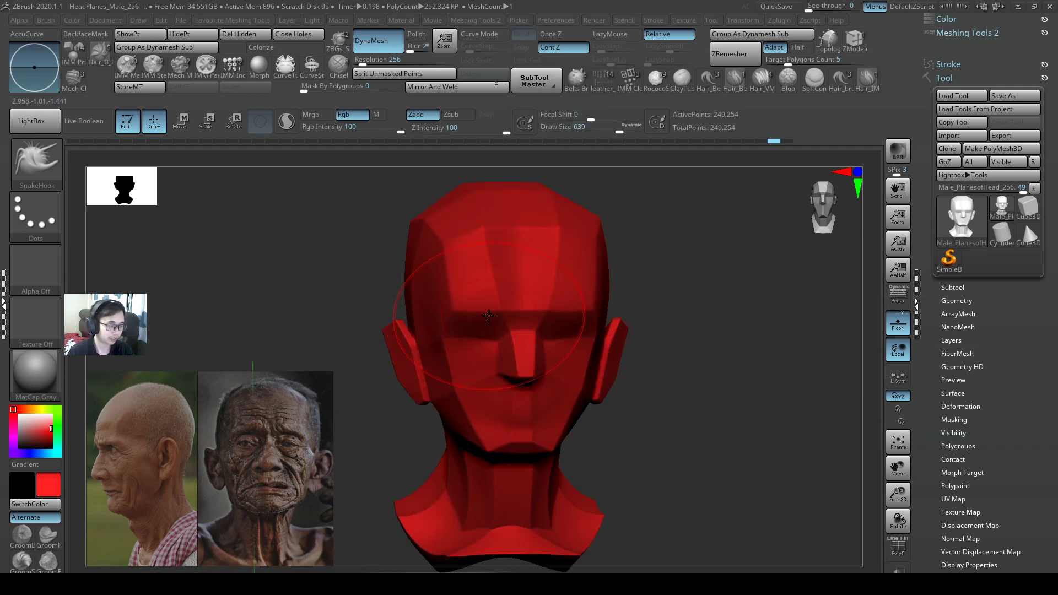
{"action": "key", "text": "f"}
{"action": "key", "text": "f"}
{"action": "key", "text": "f"}
{"action": "key", "text": "f"}
{"action": "key", "text": "f"}
{"action": "key", "text": "f"}
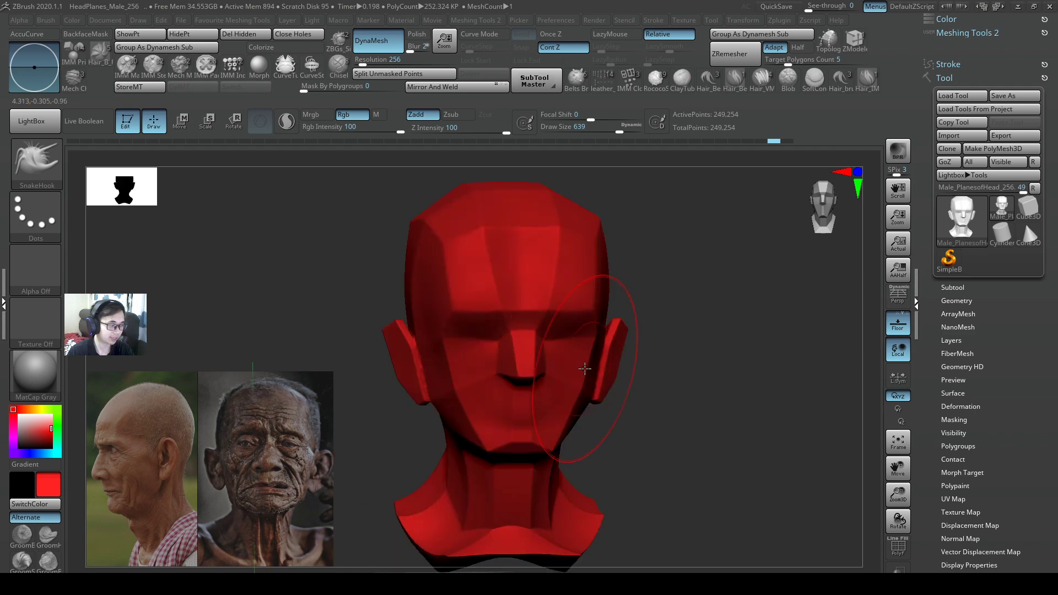
{"action": "key", "text": "f"}
{"action": "key", "text": "f"}
{"action": "key", "text": "f"}
{"action": "key", "text": "f"}
{"action": "key", "text": "f"}
{"action": "key", "text": "f"}
{"action": "key", "text": "f"}
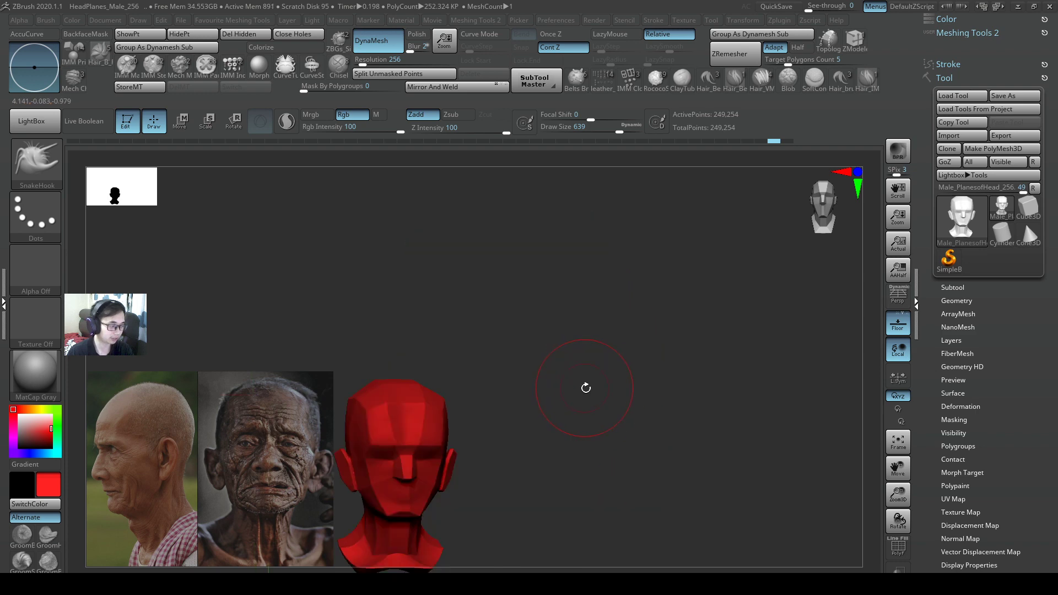
{"action": "key", "text": "f"}
Step: Turn on local symmetry and inflate the base of the neck symmetrically with the Inflat brush from the front view
{"action": "mouse_move", "coordinate": [644, 466]}
{"action": "right_mouse_down", "text": "alt"}
{"action": "mouse_move", "coordinate": [654, 430]}
{"action": "mouse_move", "coordinate": [616, 453]}
{"action": "right_mouse_up", "text": "alt"}
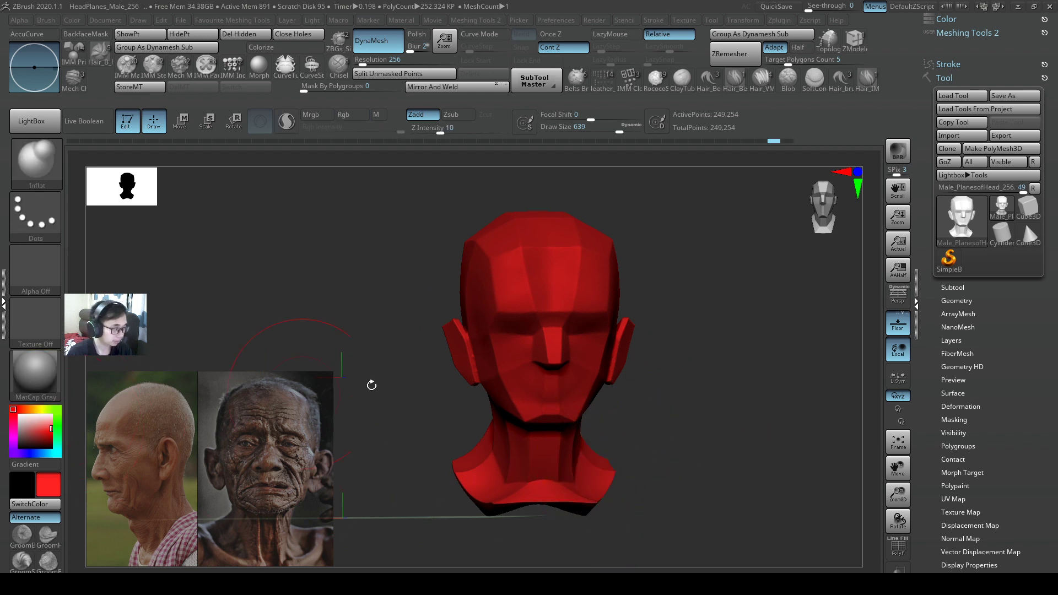
{"action": "left_click_drag", "start_coordinate": [371, 386], "coordinate": [666, 382]}
{"action": "mouse_move", "coordinate": [533, 353]}
{"action": "left_mouse_down", "text": "shift"}
{"action": "mouse_move", "coordinate": [557, 347]}
{"action": "mouse_move", "coordinate": [540, 348]}
{"action": "left_mouse_up", "text": "shift"}
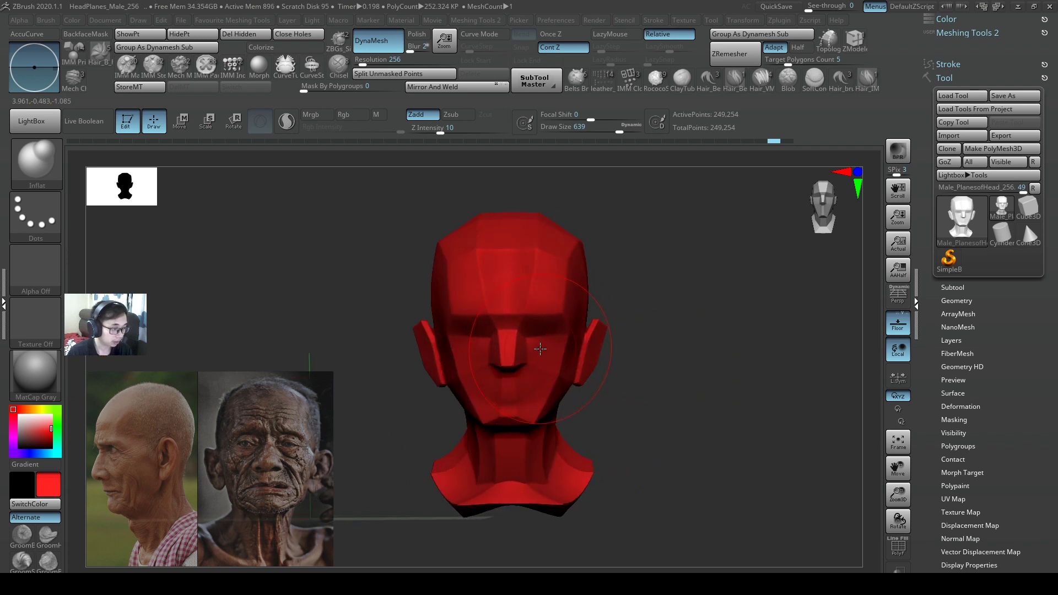
{"action": "left_click", "coordinate": [906, 386]}
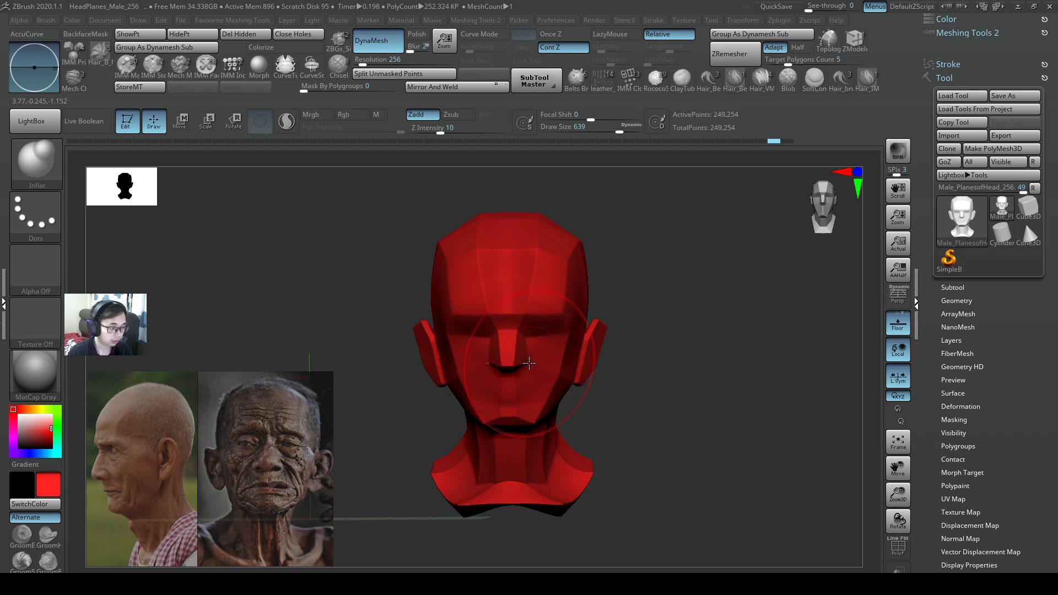
{"action": "left_click_drag", "start_coordinate": [552, 481], "coordinate": [567, 498]}
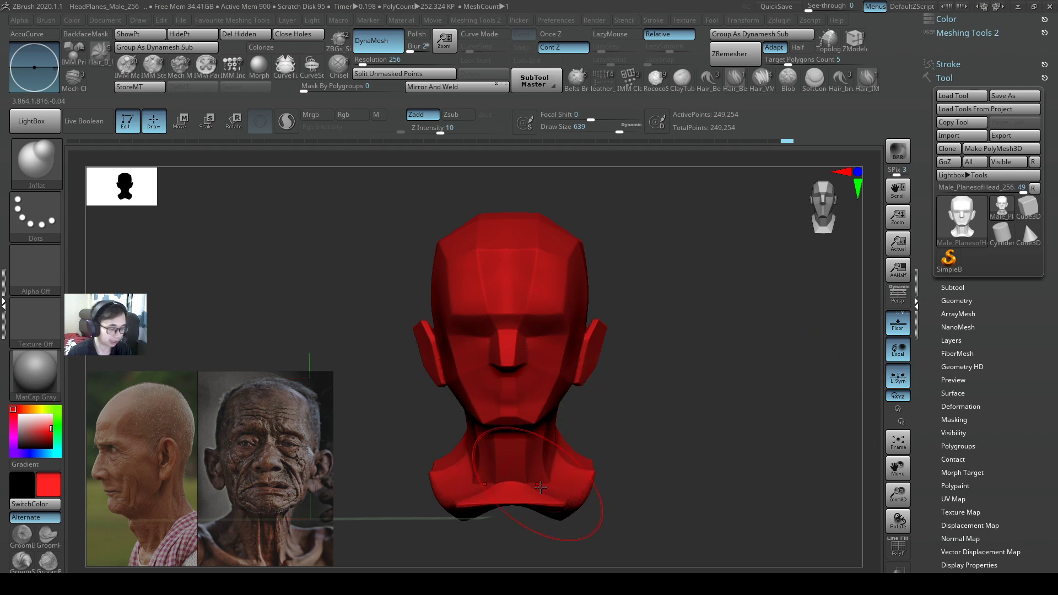
Step: Change the head's display color to white and swell the neck base outward into shoulders with the Inflat brush
{"action": "left_click", "coordinate": [28, 423]}
{"action": "left_click_drag", "start_coordinate": [27, 422], "coordinate": [10, 409]}
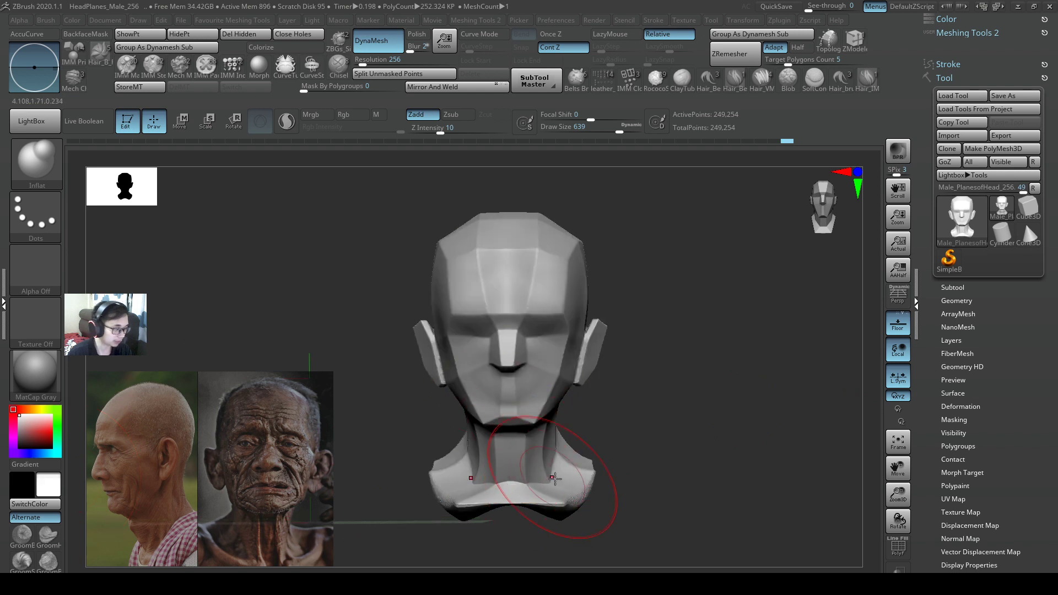
{"action": "right_click_drag", "start_coordinate": [555, 495], "coordinate": [607, 441]}
{"action": "mouse_move", "coordinate": [570, 484]}
{"action": "left_mouse_down"}
{"action": "mouse_move", "coordinate": [552, 501]}
{"action": "mouse_move", "coordinate": [595, 488]}
{"action": "mouse_move", "coordinate": [631, 499]}
{"action": "mouse_move", "coordinate": [585, 495]}
{"action": "mouse_move", "coordinate": [612, 480]}
{"action": "left_mouse_up"}
{"action": "mouse_move", "coordinate": [612, 464]}
{"action": "left_mouse_down"}
{"action": "mouse_move", "coordinate": [598, 490]}
{"action": "mouse_move", "coordinate": [613, 482]}
{"action": "left_mouse_up"}
{"action": "mouse_move", "coordinate": [556, 508]}
{"action": "left_mouse_down"}
{"action": "mouse_move", "coordinate": [533, 510]}
{"action": "mouse_move", "coordinate": [573, 513]}
{"action": "mouse_move", "coordinate": [598, 496]}
{"action": "left_mouse_up"}
{"action": "left_click_drag", "start_coordinate": [626, 454], "coordinate": [659, 437], "text": "shift"}
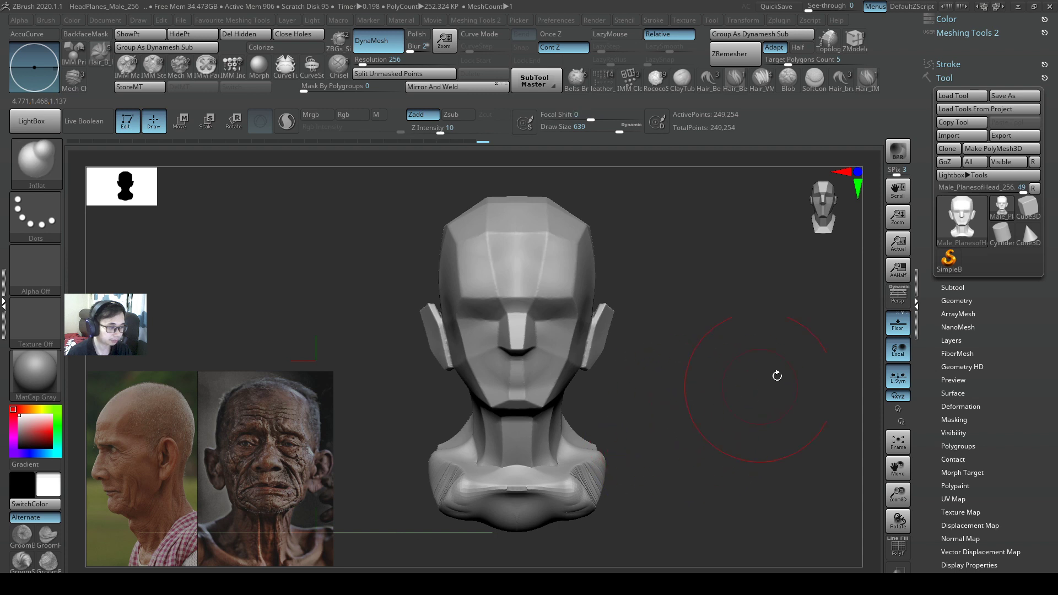
Step: Remesh the head with DynaMesh at resolution 432 and turn on Sculptris Pro mode
{"action": "left_click", "coordinate": [371, 40]}
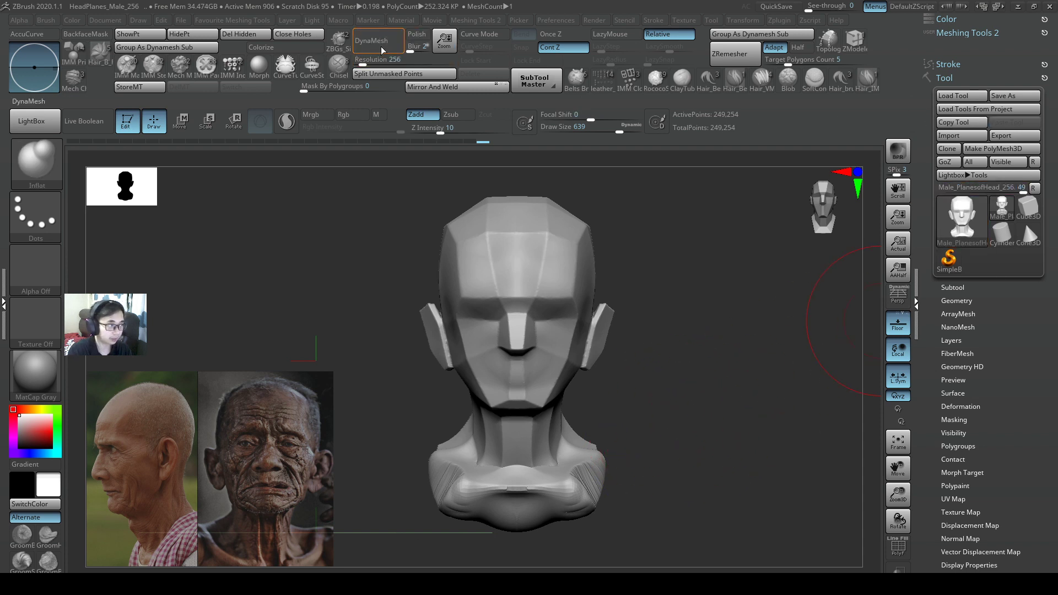
{"action": "left_click_drag", "start_coordinate": [363, 64], "coordinate": [367, 64]}
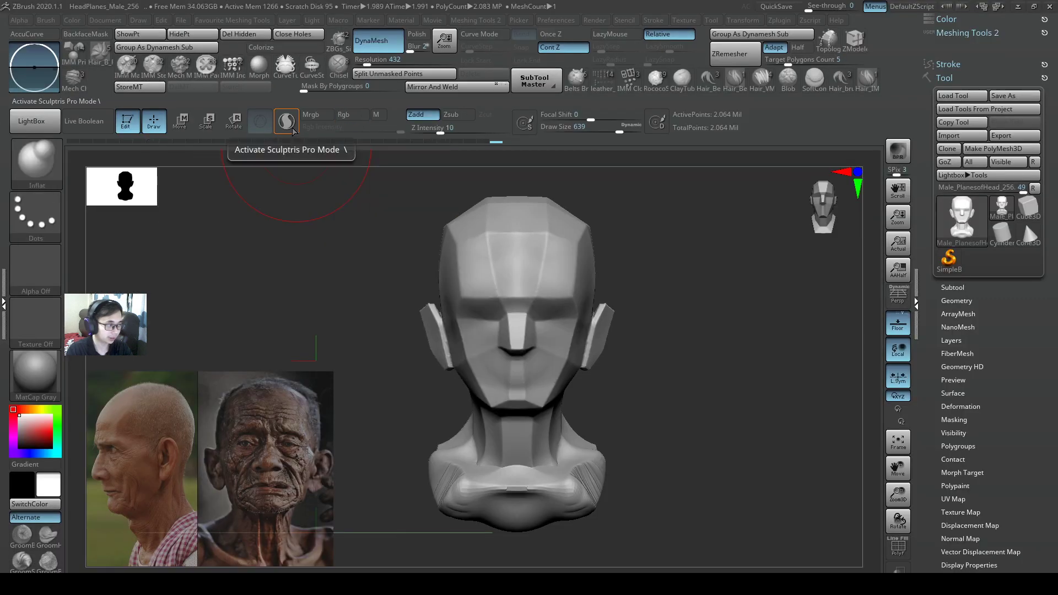
{"action": "left_click", "coordinate": [339, 115]}
Step: Switch to the ClayBuildup brush at draw size 379 and display the mesh wireframe
{"action": "key", "text": "b"}
{"action": "key", "text": "c"}
{"action": "key", "text": "b"}
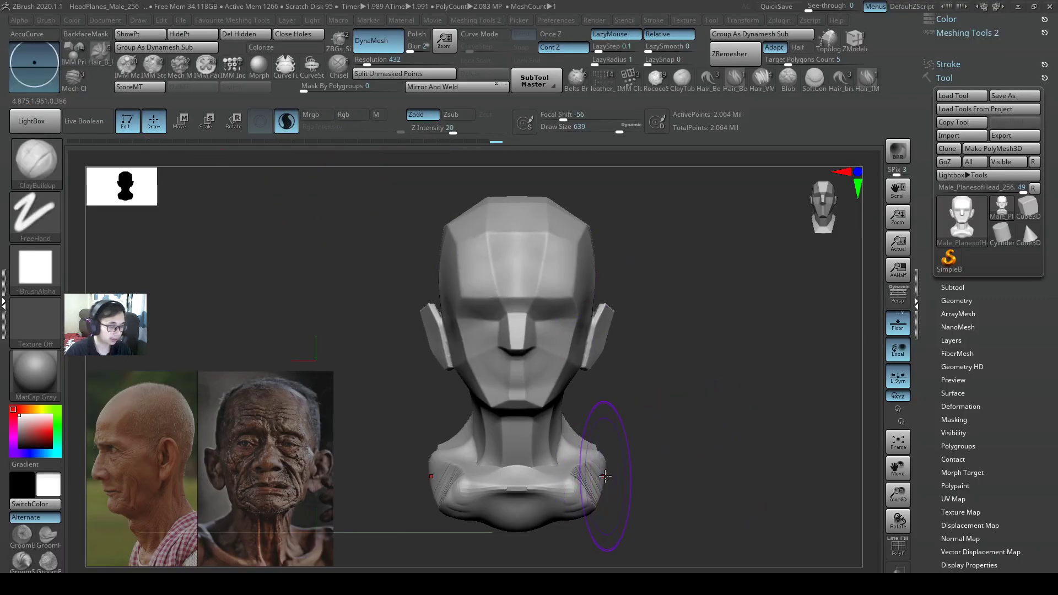
{"action": "key", "text": "s"}
{"action": "left_click_drag", "start_coordinate": [608, 471], "coordinate": [590, 471]}
{"action": "right_click_drag", "start_coordinate": [586, 447], "coordinate": [589, 456]}
{"action": "key", "text": "shift+f"}
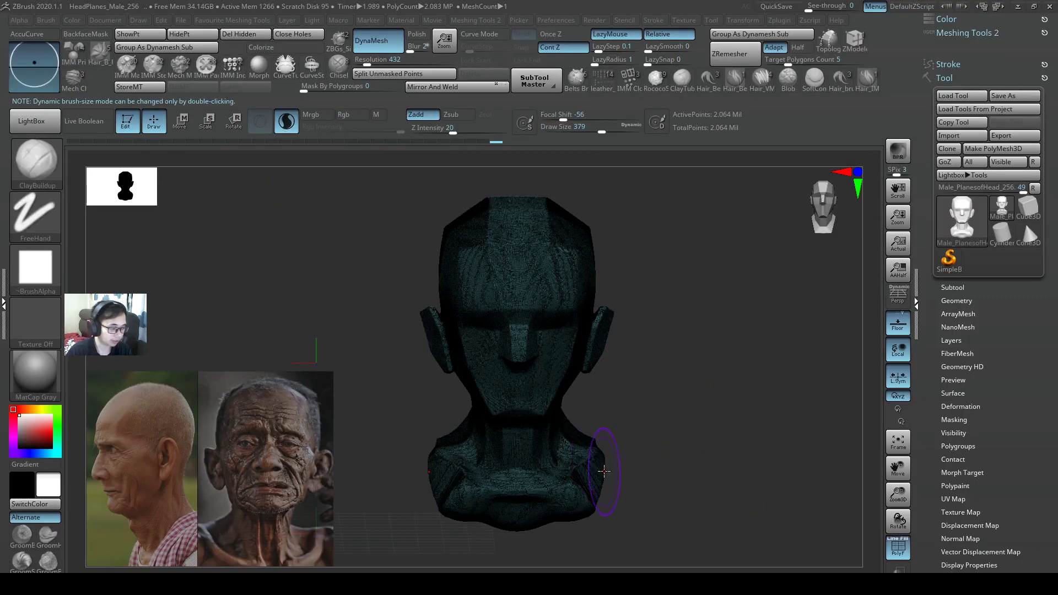
Step: Reduce the draw size to 257 and build up clay along the sides of the shoulders
{"action": "key", "text": "s"}
{"action": "mouse_move", "coordinate": [602, 478]}
{"action": "left_mouse_down"}
{"action": "mouse_move", "coordinate": [588, 494]}
{"action": "mouse_move", "coordinate": [600, 471]}
{"action": "left_mouse_up"}
{"action": "right_click_drag", "start_coordinate": [600, 471], "coordinate": [598, 481]}
{"action": "key", "text": "s"}
{"action": "mouse_move", "coordinate": [597, 479]}
{"action": "left_mouse_down"}
{"action": "mouse_move", "coordinate": [557, 518]}
{"action": "mouse_move", "coordinate": [541, 518]}
{"action": "mouse_move", "coordinate": [584, 512]}
{"action": "left_mouse_up"}
{"action": "right_click_drag", "start_coordinate": [584, 512], "coordinate": [577, 466]}
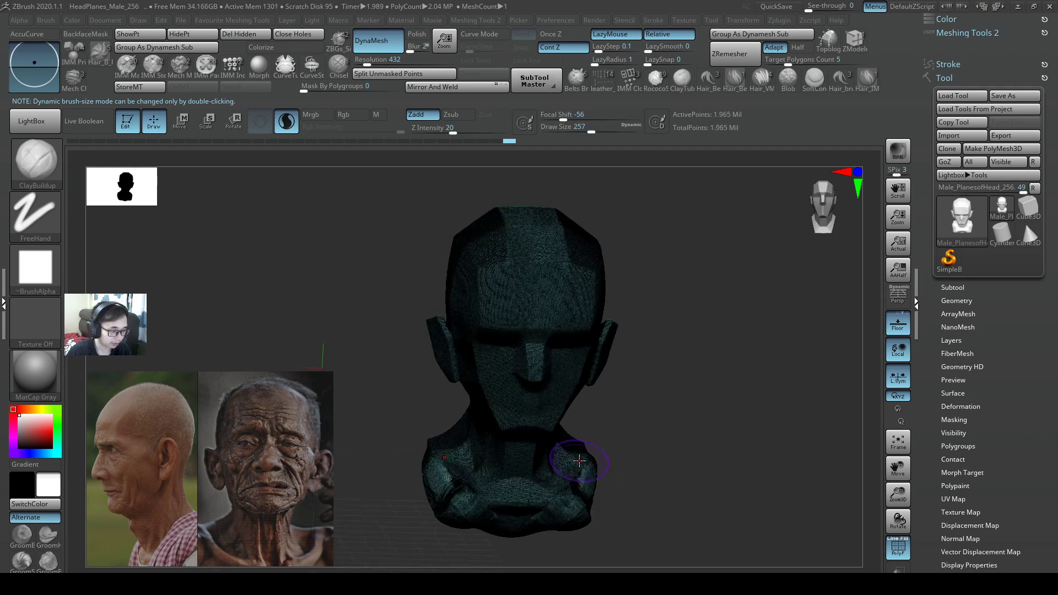
Step: Add clay across the front of the shoulders and upper chest with a smaller ClayBuildup brush and hide the wireframe
{"action": "key", "text": "s"}
{"action": "left_click_drag", "start_coordinate": [582, 501], "coordinate": [572, 502]}
{"action": "mouse_move", "coordinate": [511, 523]}
{"action": "left_mouse_down"}
{"action": "mouse_move", "coordinate": [570, 497]}
{"action": "mouse_move", "coordinate": [535, 514]}
{"action": "left_mouse_up"}
{"action": "key", "text": "shift+f"}
{"action": "right_click_drag", "start_coordinate": [574, 492], "coordinate": [569, 469]}
{"action": "mouse_move", "coordinate": [586, 491]}
{"action": "left_mouse_down"}
{"action": "mouse_move", "coordinate": [546, 533]}
{"action": "mouse_move", "coordinate": [581, 514]}
{"action": "left_mouse_up"}
{"action": "right_click_drag", "start_coordinate": [607, 490], "coordinate": [599, 501]}
Step: Set the draw size to 182 and build up clay strokes over the shoulders and toward the neck
{"action": "key", "text": "s"}
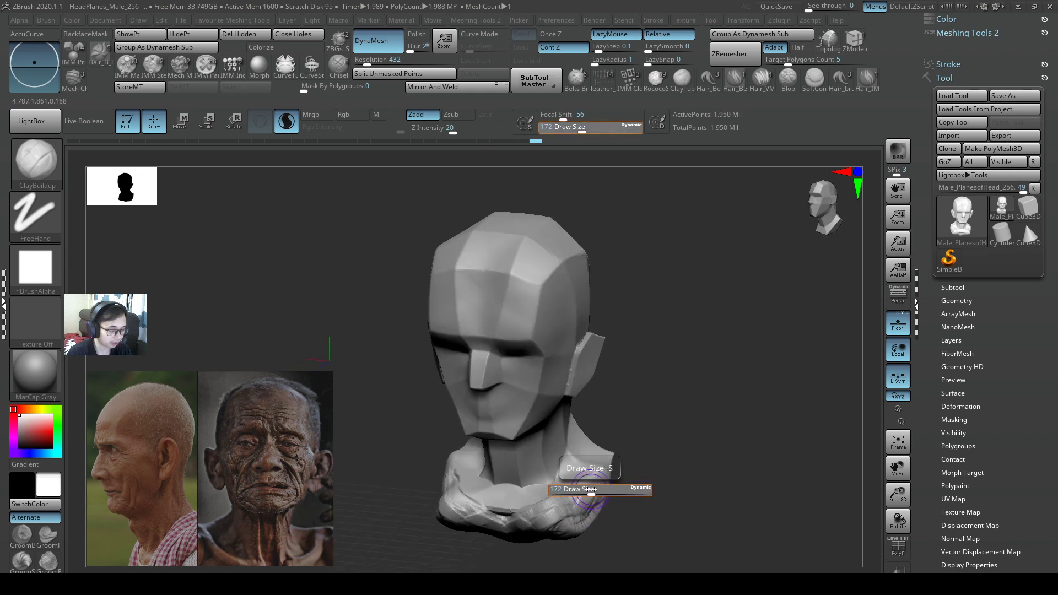
{"action": "left_click", "coordinate": [600, 492]}
{"action": "key", "text": "ctrl"}
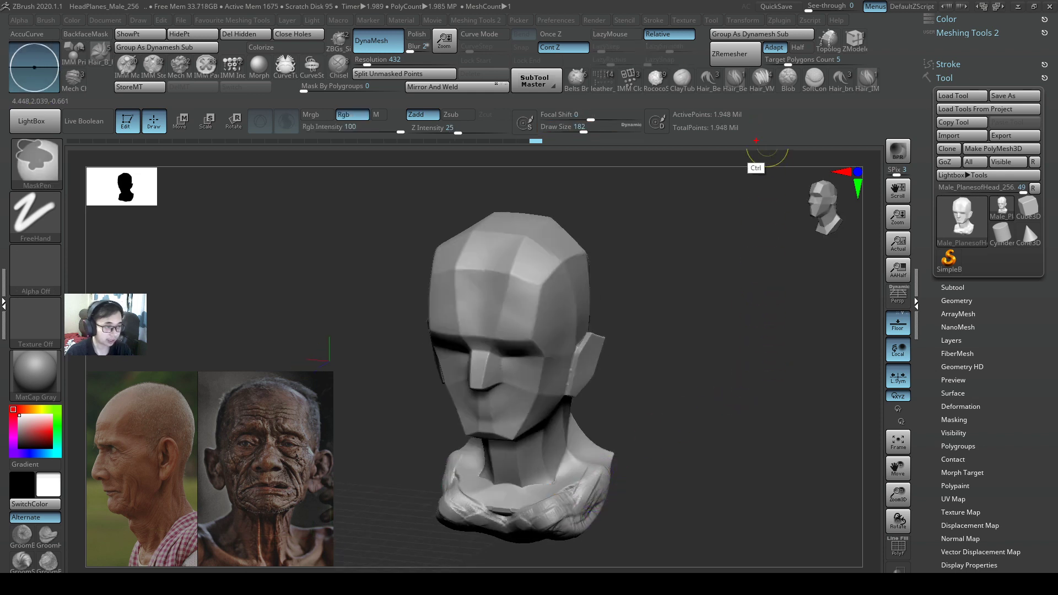
{"action": "left_click_drag", "start_coordinate": [759, 142], "coordinate": [638, 105], "text": "ctrl"}
{"action": "key", "text": "Escape"}
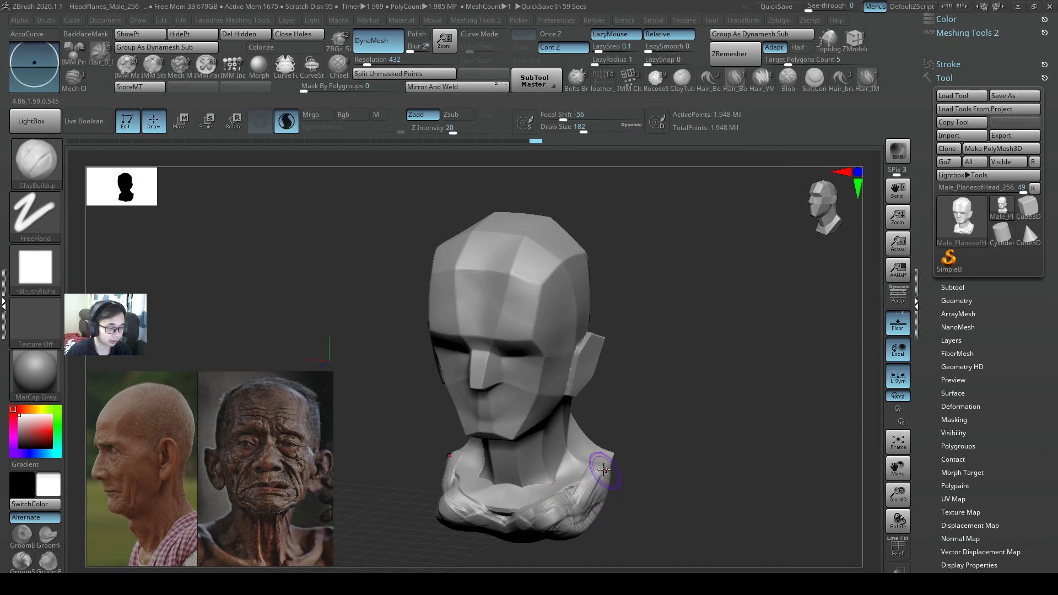
{"action": "left_click_drag", "start_coordinate": [589, 490], "coordinate": [582, 504]}
{"action": "right_click_drag", "start_coordinate": [587, 478], "coordinate": [640, 456]}
{"action": "left_click_drag", "start_coordinate": [557, 517], "coordinate": [600, 469]}
{"action": "right_click_drag", "start_coordinate": [600, 475], "coordinate": [584, 504]}
{"action": "left_click_drag", "start_coordinate": [603, 447], "coordinate": [580, 479]}
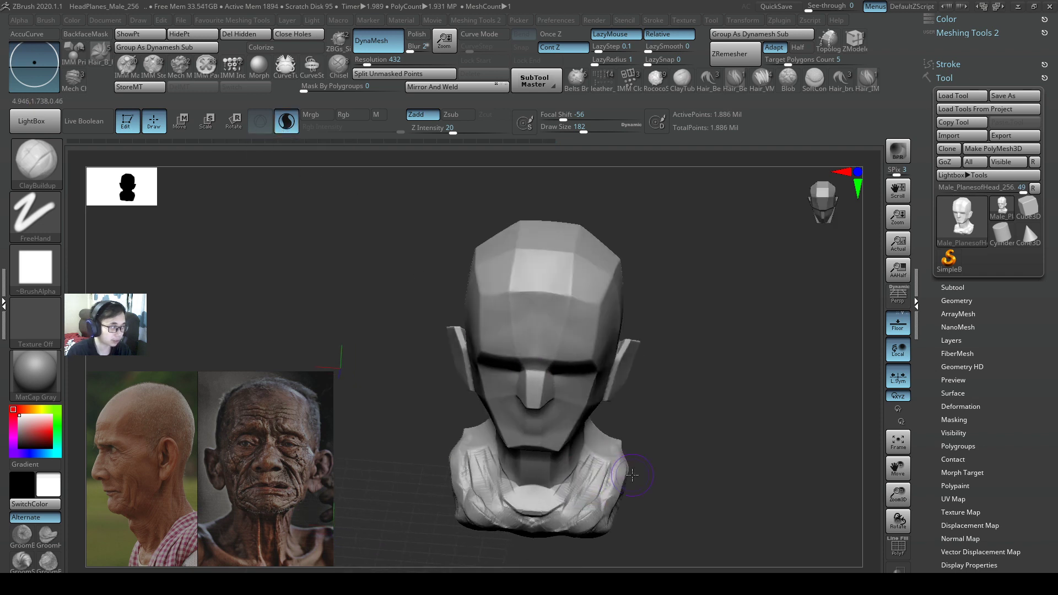
{"action": "left_click_drag", "start_coordinate": [607, 467], "coordinate": [613, 488]}
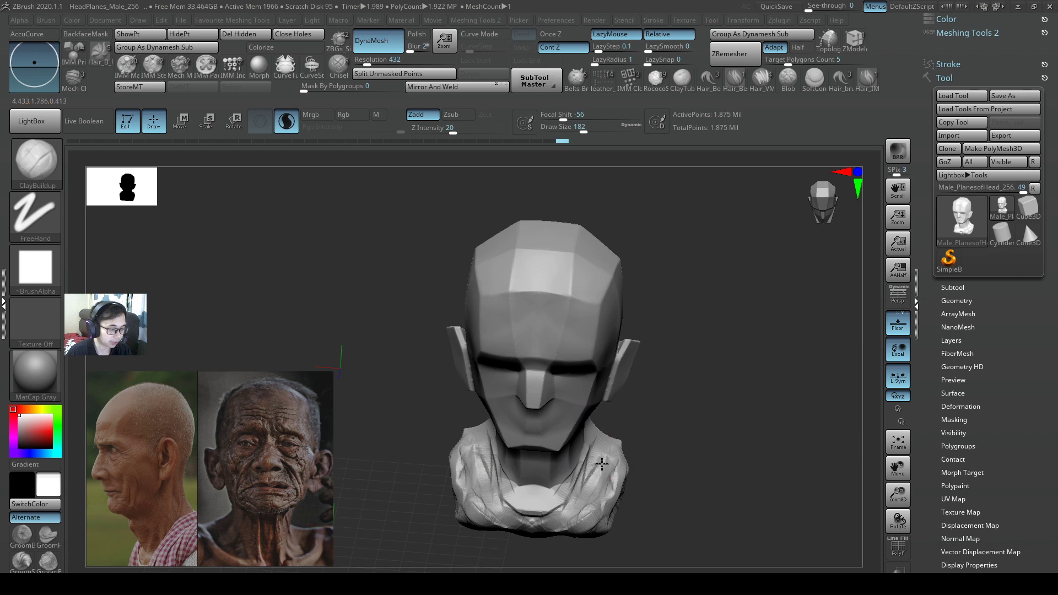
Step: Smooth the built-up clay on the shoulder front and turn off Sculptris Pro mode
{"action": "right_click_drag", "start_coordinate": [613, 488], "coordinate": [625, 463]}
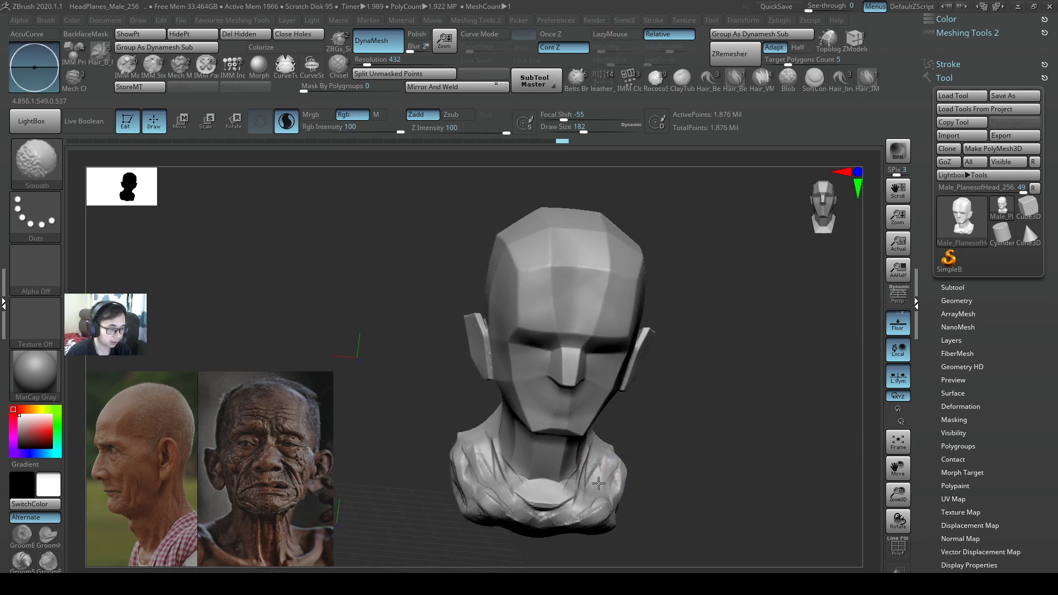
{"action": "left_click_drag", "start_coordinate": [598, 483], "coordinate": [585, 485], "text": "shift"}
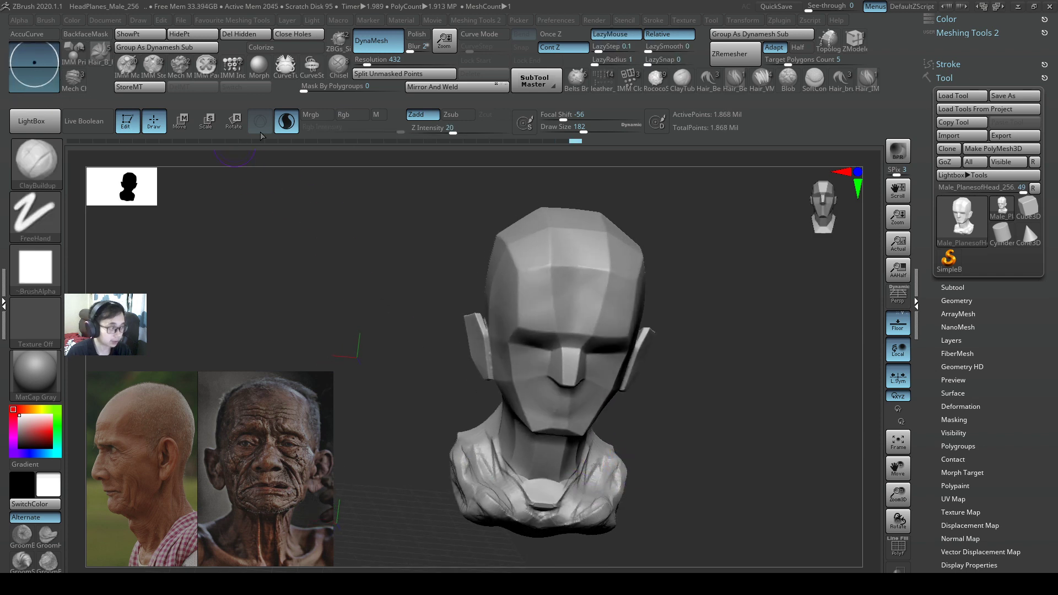
{"action": "left_click", "coordinate": [287, 121]}
{"action": "right_click_drag", "start_coordinate": [692, 472], "coordinate": [637, 467]}
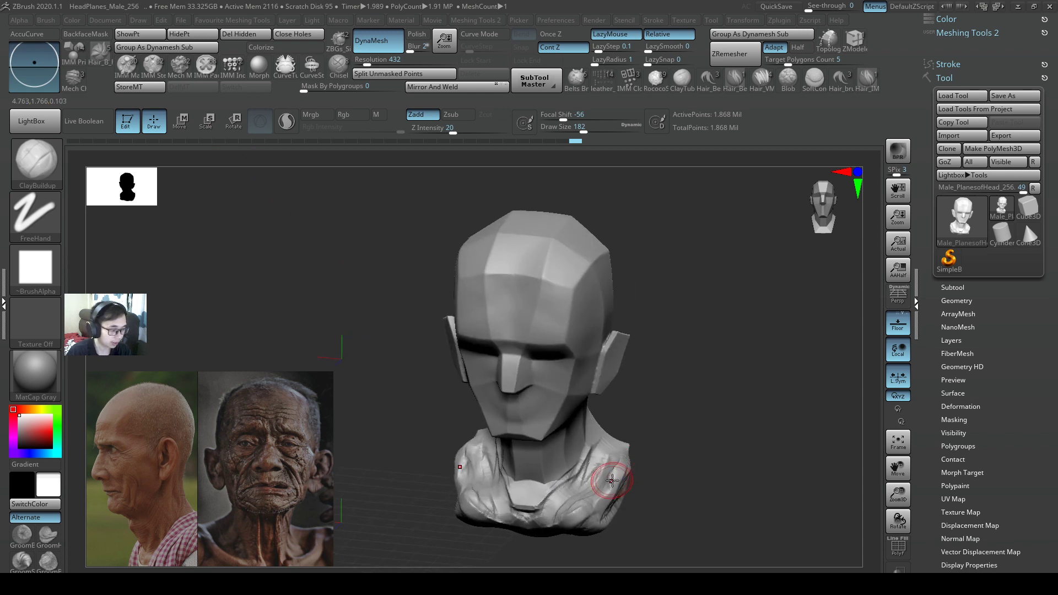
Step: Smooth the rough clay strokes across the front of the shoulders and upper chest
{"action": "key", "text": "shift"}
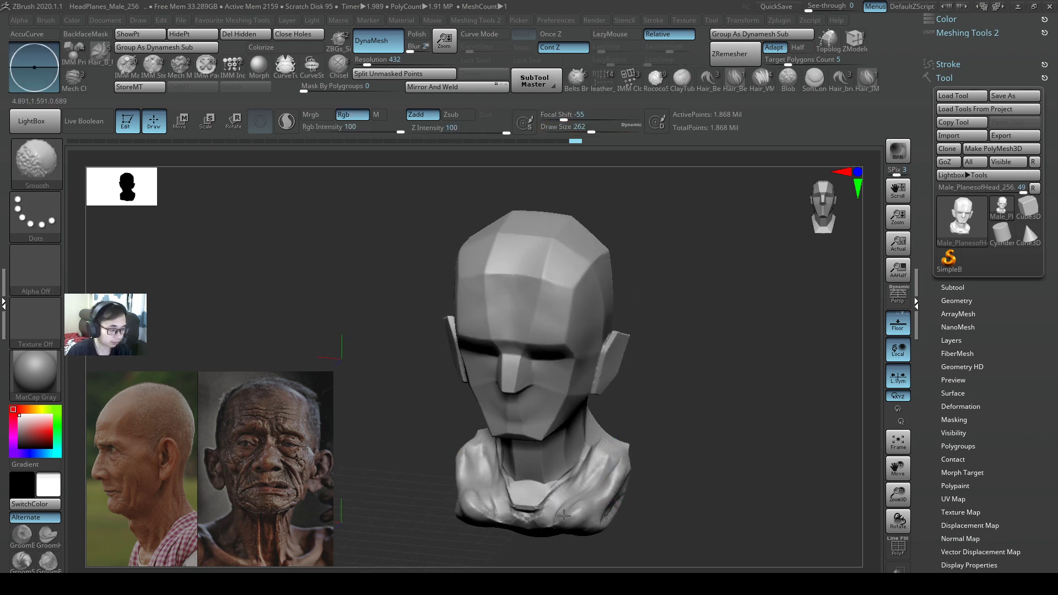
{"action": "left_click_drag", "start_coordinate": [564, 515], "coordinate": [543, 528], "text": "shift"}
{"action": "right_click_drag", "start_coordinate": [576, 484], "coordinate": [589, 469]}
{"action": "left_click_drag", "start_coordinate": [581, 490], "coordinate": [576, 498], "text": "shift"}
{"action": "right_click_drag", "start_coordinate": [585, 496], "coordinate": [600, 518]}
Step: Set the ClayBuildup draw size to 223 and build up clay from the shoulders onto the sides of the neck
{"action": "key", "text": "s"}
{"action": "left_click_drag", "start_coordinate": [622, 477], "coordinate": [618, 477]}
{"action": "mouse_move", "coordinate": [611, 460]}
{"action": "left_mouse_down"}
{"action": "mouse_move", "coordinate": [579, 514]}
{"action": "mouse_move", "coordinate": [566, 516]}
{"action": "left_mouse_up"}
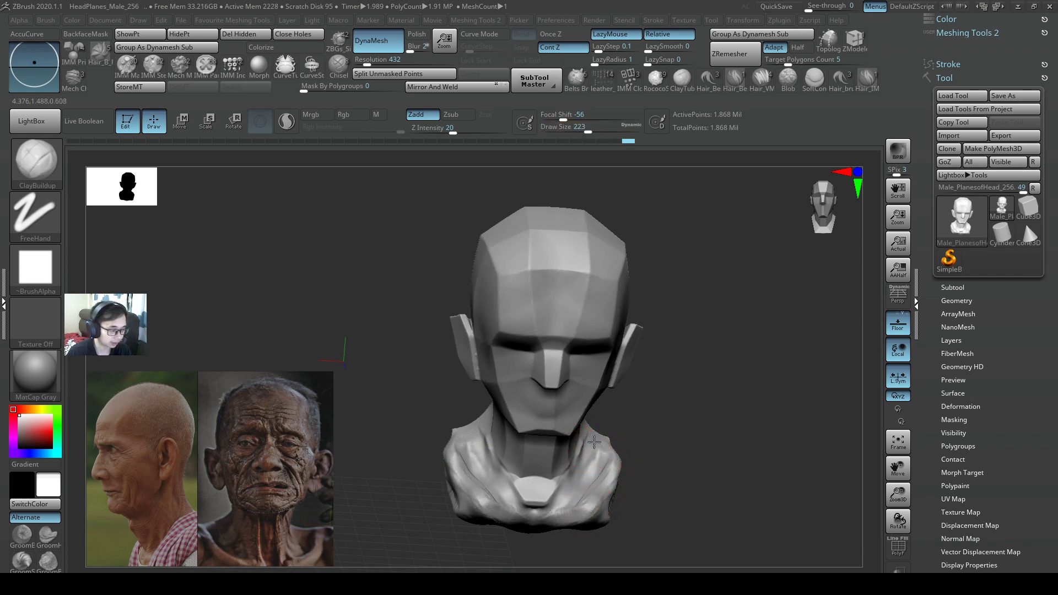
{"action": "mouse_move", "coordinate": [594, 442]}
{"action": "right_mouse_down"}
{"action": "mouse_move", "coordinate": [573, 455]}
{"action": "mouse_move", "coordinate": [569, 433]}
{"action": "right_mouse_up"}
{"action": "left_click_drag", "start_coordinate": [578, 398], "coordinate": [557, 454]}
{"action": "right_click_drag", "start_coordinate": [555, 427], "coordinate": [556, 432]}
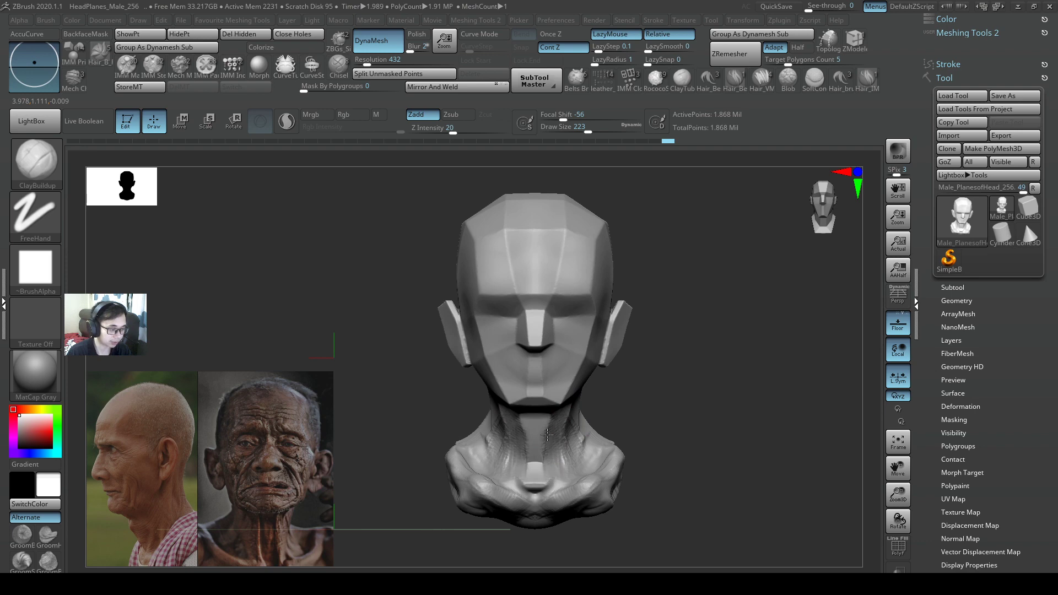
{"action": "key", "text": "shift"}
{"action": "mouse_move", "coordinate": [570, 421]}
{"action": "right_mouse_down"}
{"action": "mouse_move", "coordinate": [549, 421]}
{"action": "mouse_move", "coordinate": [597, 439]}
{"action": "right_mouse_up"}
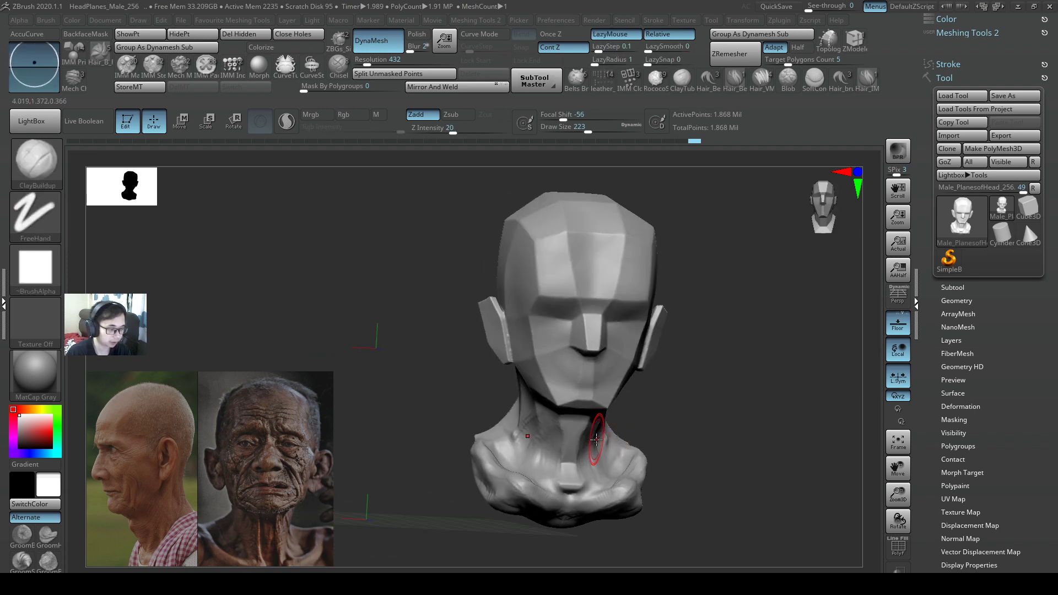
Step: Carve the neck tendon lines down to the collarbones with the Orb_Cracks brush at draw size 116
{"action": "key", "text": "3"}
{"action": "key", "text": "s"}
{"action": "left_click_drag", "start_coordinate": [607, 427], "coordinate": [595, 429]}
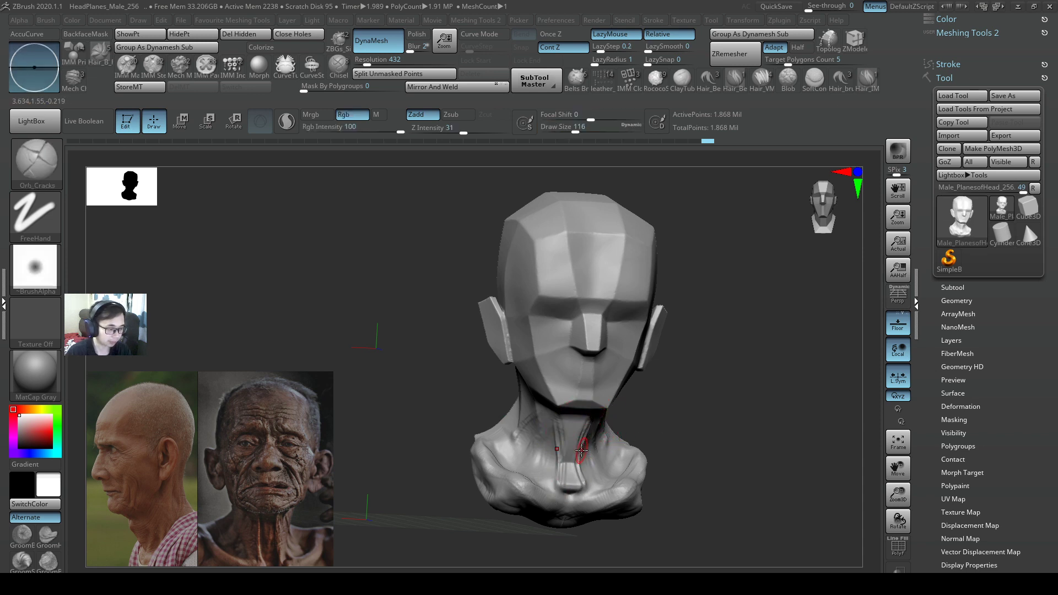
{"action": "left_click_drag", "start_coordinate": [619, 508], "coordinate": [620, 504]}
Step: Return to the ClayBuildup brush and set its draw size to 234
{"action": "right_click_drag", "start_coordinate": [622, 468], "coordinate": [624, 490]}
{"action": "key", "text": "1"}
{"action": "key", "text": "s"}
{"action": "left_click_drag", "start_coordinate": [623, 491], "coordinate": [637, 494]}
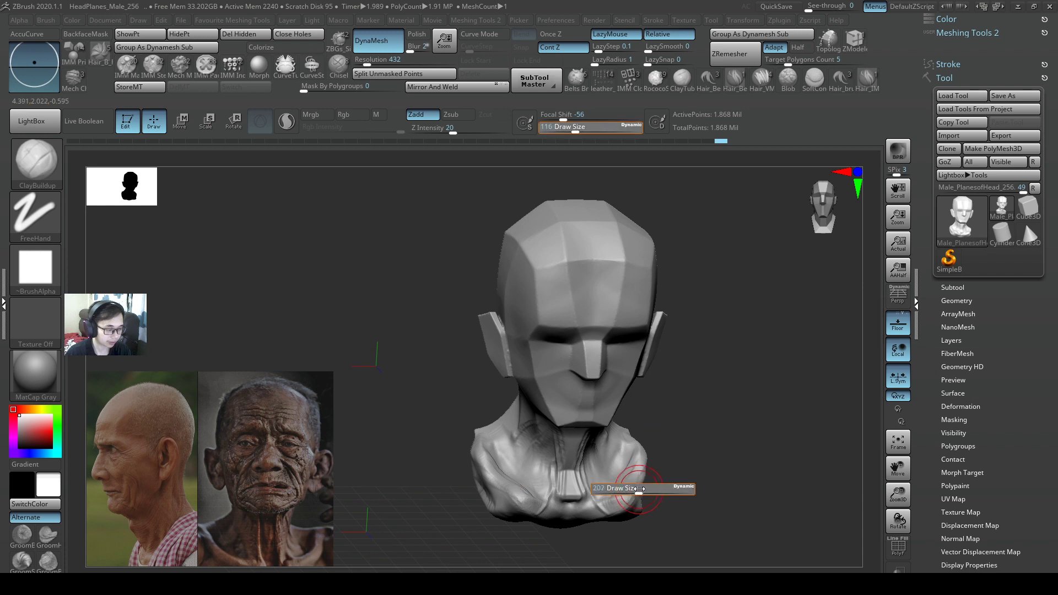
{"action": "right_click_drag", "start_coordinate": [612, 504], "coordinate": [617, 517]}
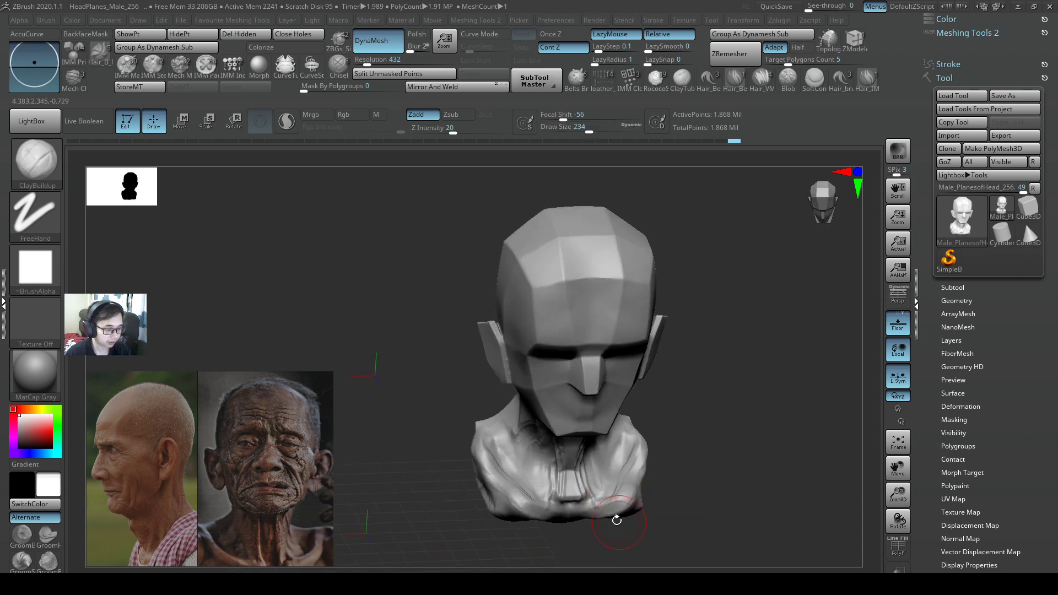
Step: Widen the shoulders outward and reshape the outline of the bust's lower edge
{"action": "key", "text": "2"}
{"action": "key", "text": "s"}
{"action": "left_click_drag", "start_coordinate": [629, 481], "coordinate": [652, 479]}
{"action": "key", "text": "4"}
{"action": "key", "text": "s"}
{"action": "mouse_move", "coordinate": [613, 513]}
{"action": "left_mouse_down"}
{"action": "mouse_move", "coordinate": [597, 520]}
{"action": "mouse_move", "coordinate": [607, 511]}
{"action": "left_mouse_up"}
{"action": "right_click_drag", "start_coordinate": [646, 452], "coordinate": [638, 427]}
{"action": "mouse_move", "coordinate": [645, 440]}
{"action": "left_mouse_down"}
{"action": "mouse_move", "coordinate": [620, 431]}
{"action": "mouse_move", "coordinate": [609, 442]}
{"action": "mouse_move", "coordinate": [621, 442]}
{"action": "mouse_move", "coordinate": [601, 444]}
{"action": "left_mouse_up"}
Step: Adjust the outer tips of the shoulders with the SnakeHook brush at draw size 386
{"action": "key", "text": "s"}
{"action": "key", "text": "s"}
{"action": "key", "text": "s"}
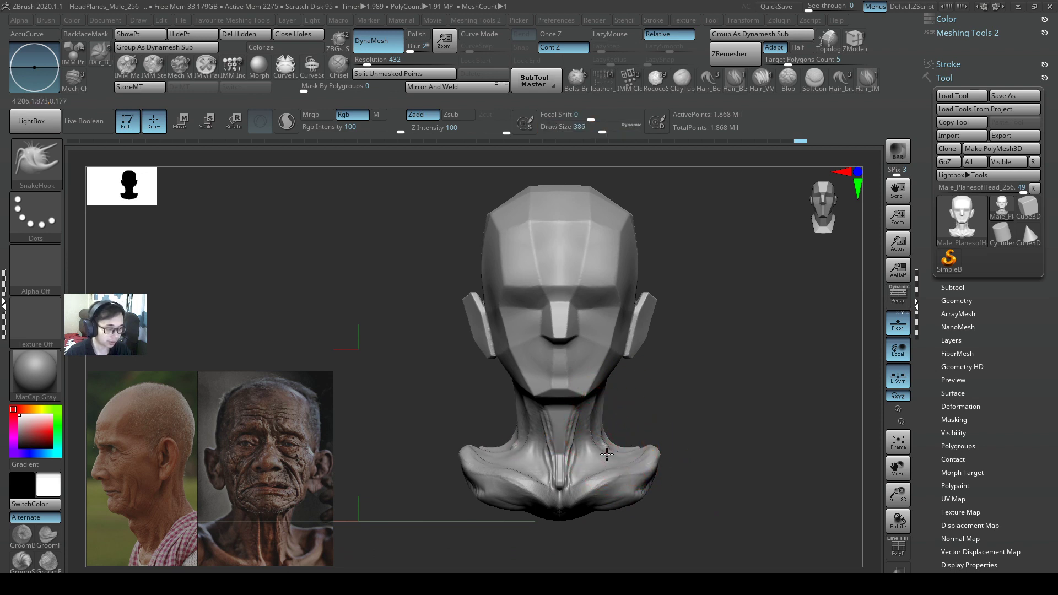
{"action": "right_click_drag", "start_coordinate": [615, 450], "coordinate": [614, 486]}
{"action": "left_click_drag", "start_coordinate": [654, 446], "coordinate": [649, 443]}
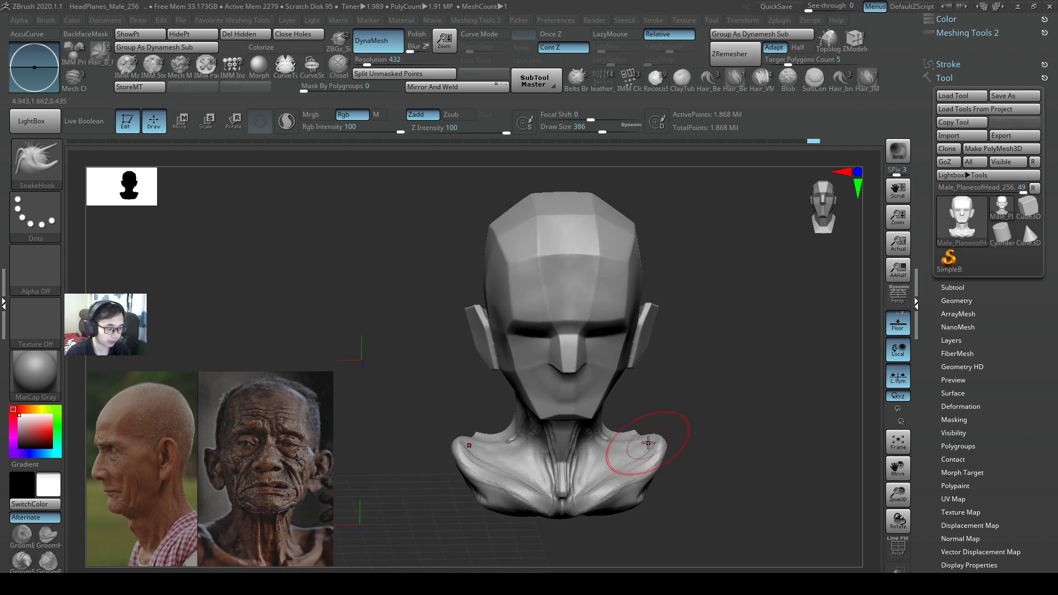
Step: Return the bust to a straight front view and select the ClayBuildup brush at draw size 182
{"action": "right_click_drag", "start_coordinate": [610, 375], "coordinate": [617, 342]}
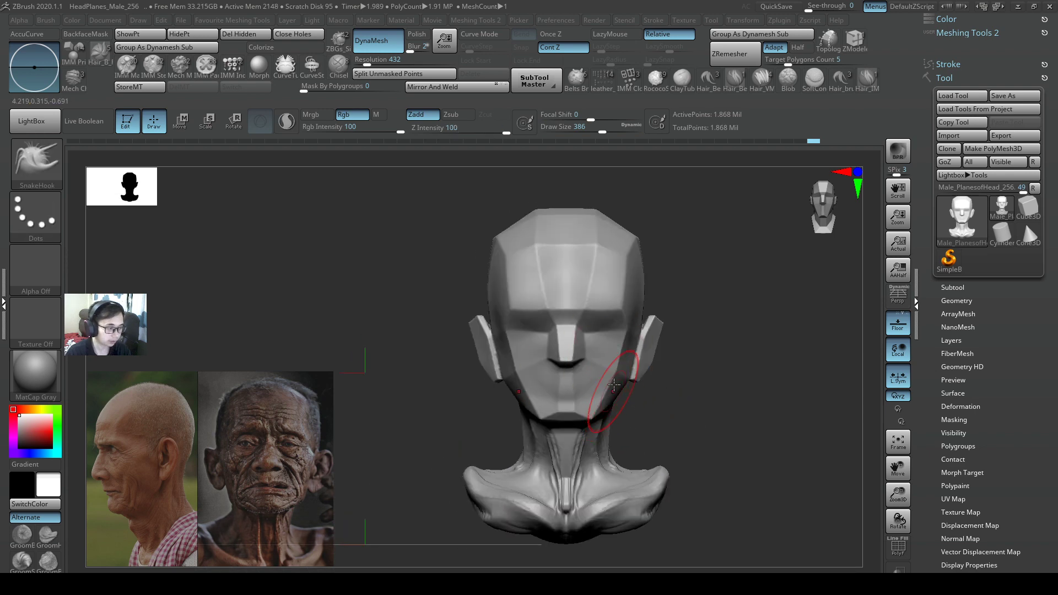
{"action": "key", "text": "shift"}
{"action": "right_click_drag", "start_coordinate": [613, 385], "coordinate": [619, 307]}
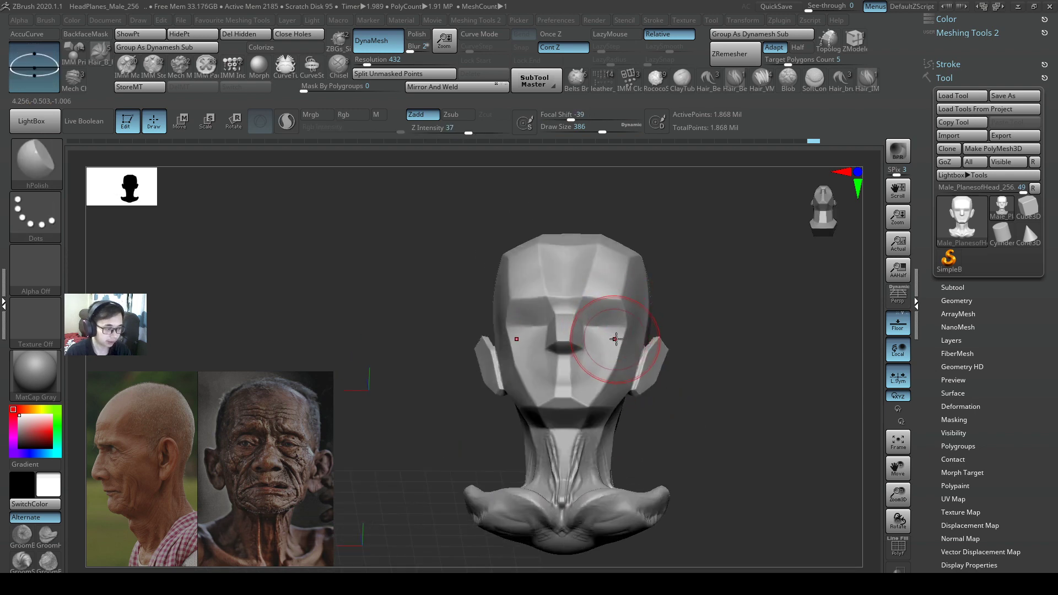
{"action": "right_click_drag", "start_coordinate": [607, 392], "coordinate": [595, 373], "text": "shift"}
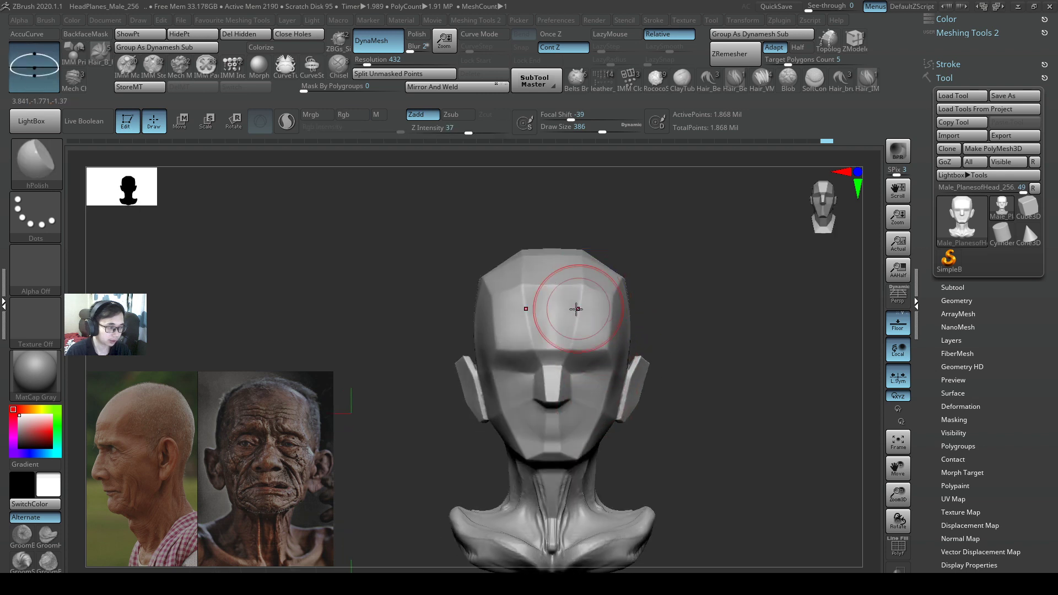
{"action": "key", "text": "b"}
{"action": "key", "text": "c"}
{"action": "key", "text": "b"}
{"action": "key", "text": "s"}
{"action": "left_click_drag", "start_coordinate": [588, 322], "coordinate": [562, 323]}
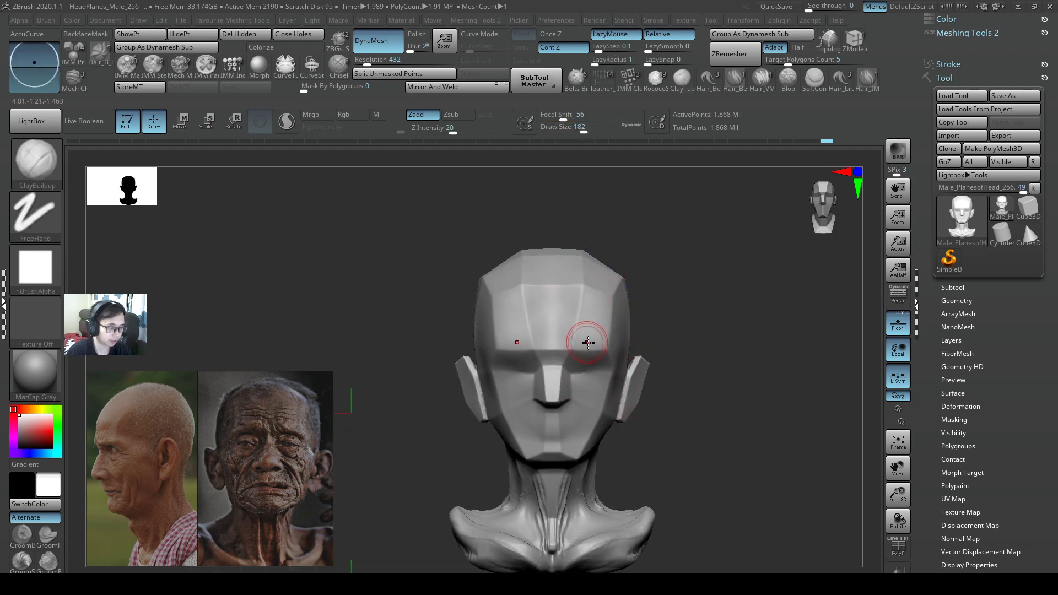
Step: Place the bust directly beside the front reference photo at a matching scale and angle
{"action": "right_click_drag", "start_coordinate": [564, 390], "coordinate": [449, 444], "text": "alt"}
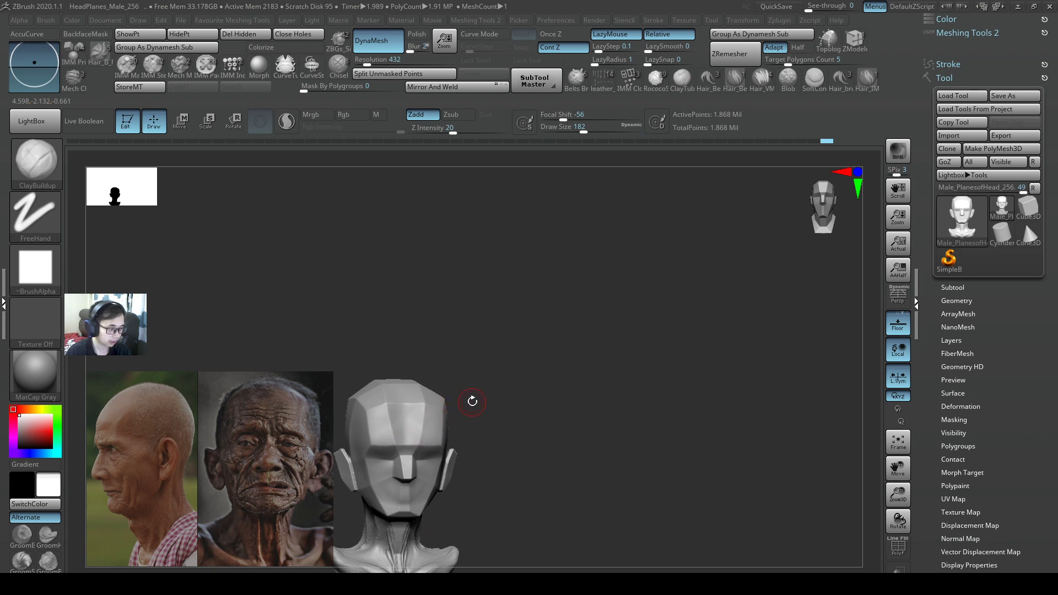
{"action": "left_click_drag", "start_coordinate": [492, 406], "coordinate": [489, 406]}
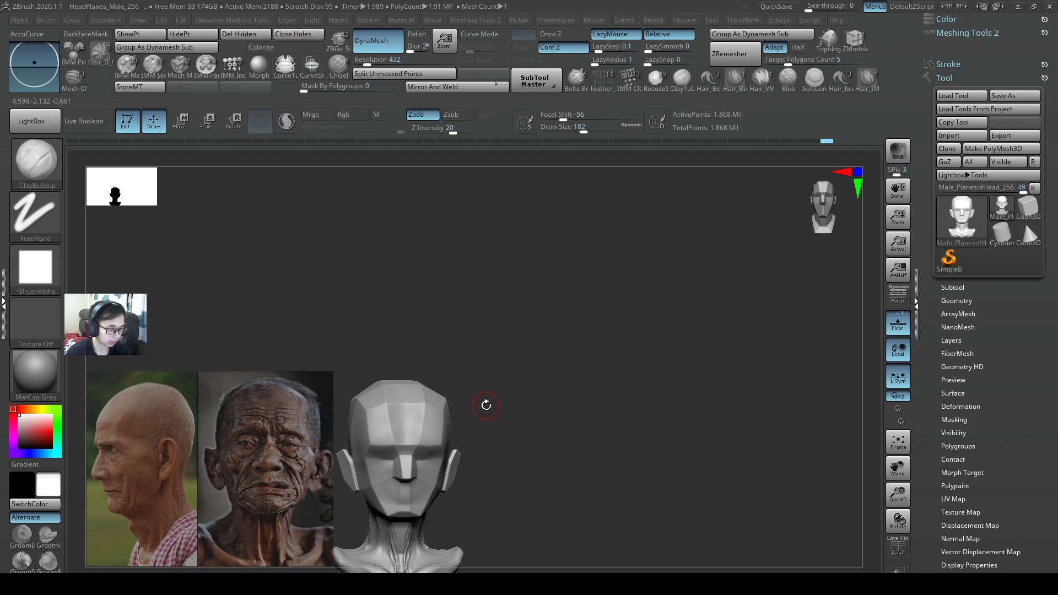
{"action": "left_click_drag", "start_coordinate": [493, 403], "coordinate": [486, 398]}
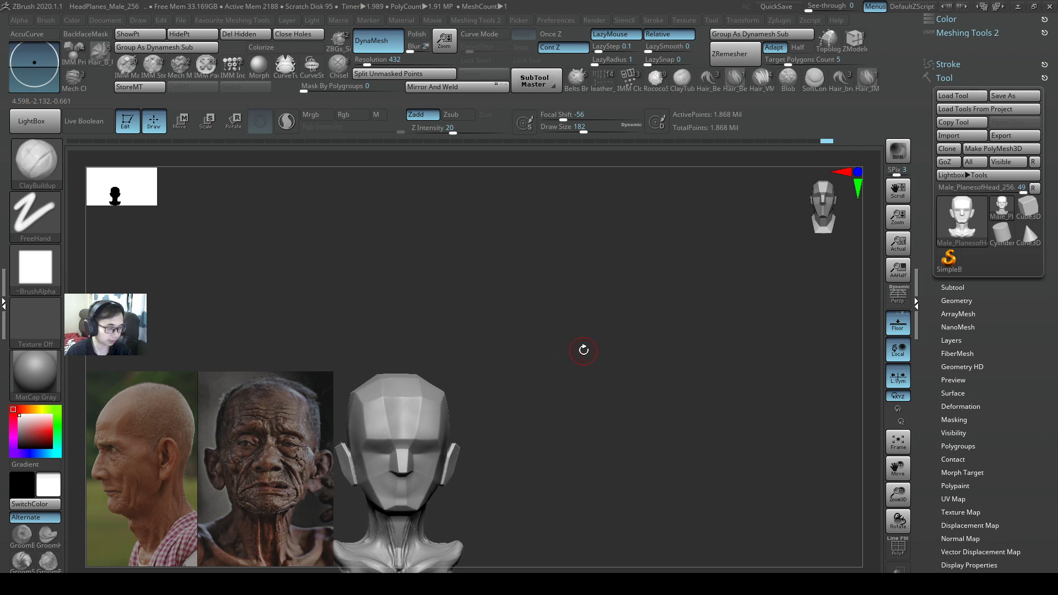
Step: Clear all stored ZAppLink view transforms
{"action": "key", "text": "space"}
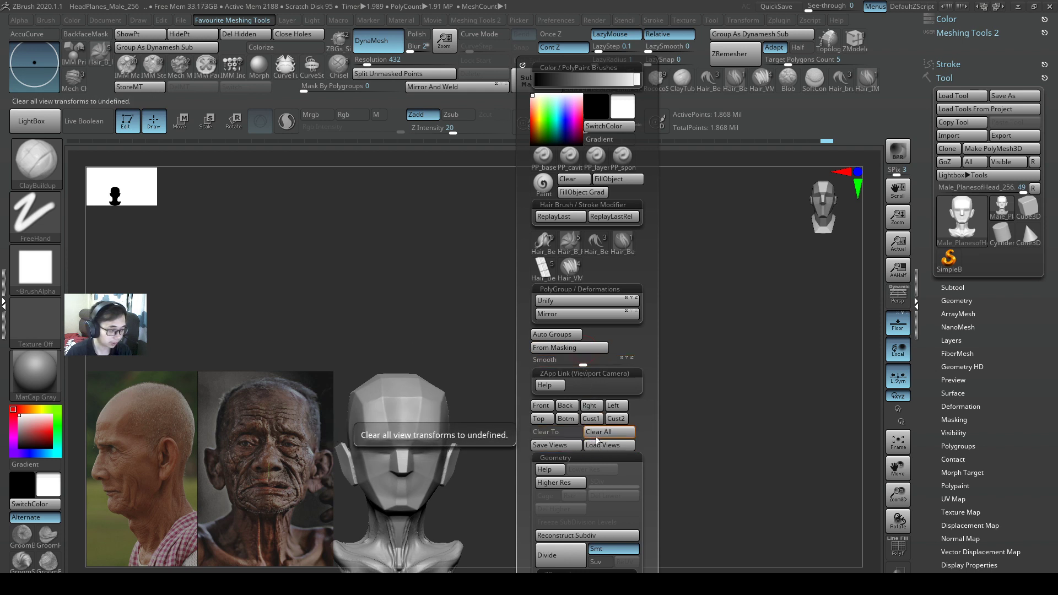
{"action": "left_click", "coordinate": [598, 435]}
{"action": "left_click", "coordinate": [523, 169]}
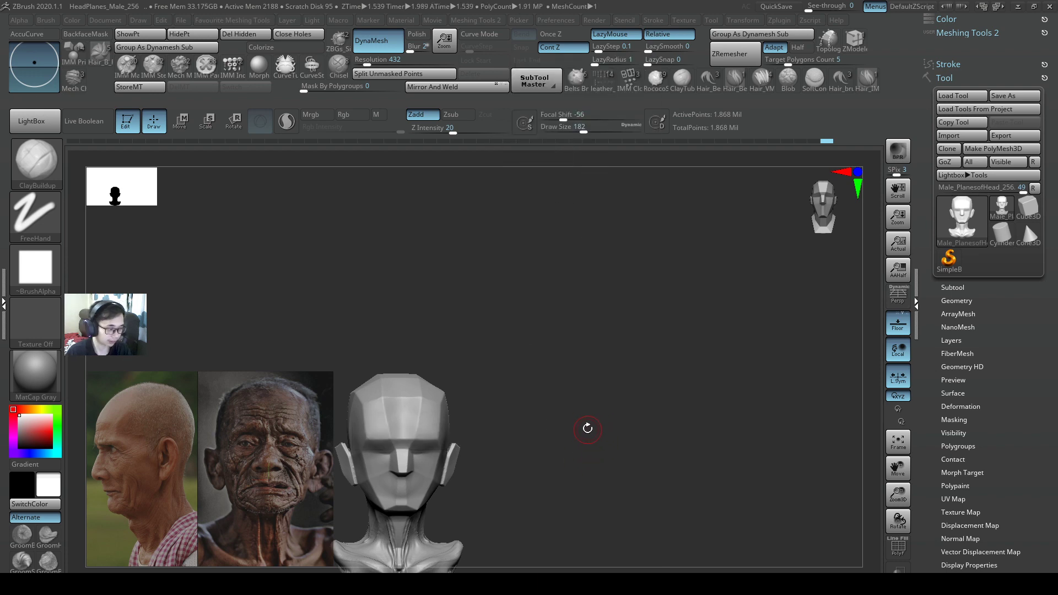
{"action": "key", "text": "space"}
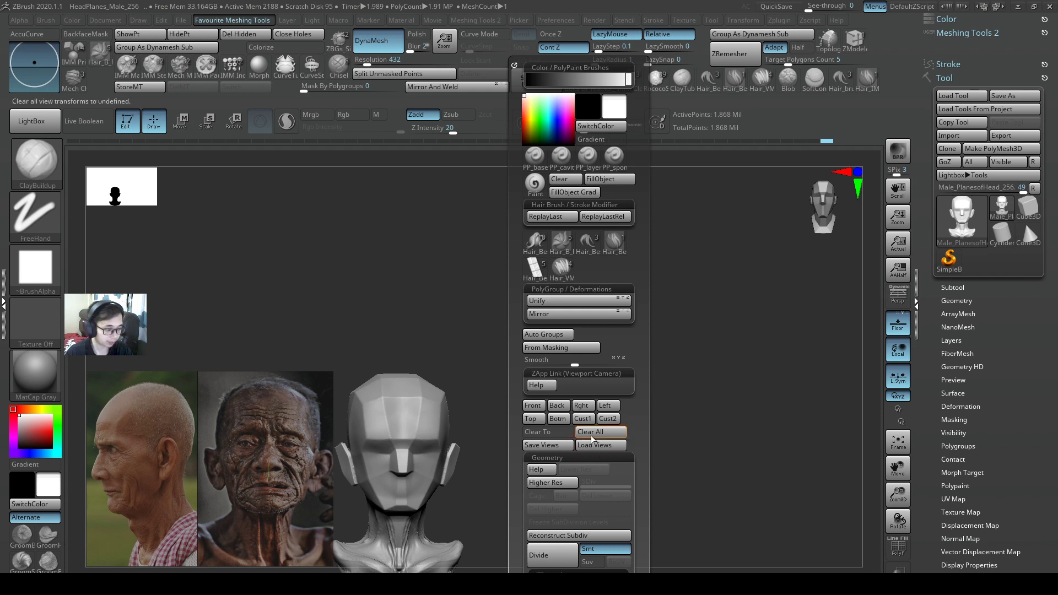
{"action": "right_click_drag", "start_coordinate": [518, 461], "coordinate": [660, 341], "text": "alt"}
{"action": "right_click_drag", "start_coordinate": [621, 393], "coordinate": [708, 364], "text": "ctrl"}
{"action": "mouse_move", "coordinate": [649, 423]}
{"action": "right_mouse_down", "text": "alt"}
{"action": "mouse_move", "coordinate": [663, 368]}
{"action": "mouse_move", "coordinate": [689, 366]}
{"action": "right_mouse_up", "text": "alt"}
{"action": "key", "text": "f"}
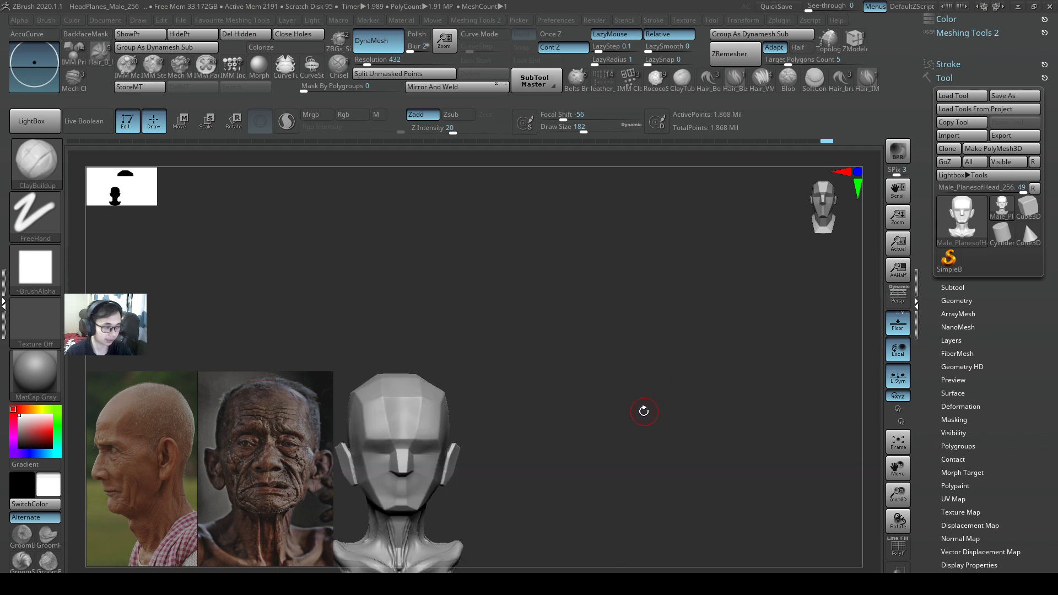
{"action": "key", "text": "f"}
{"action": "key", "text": "f"}
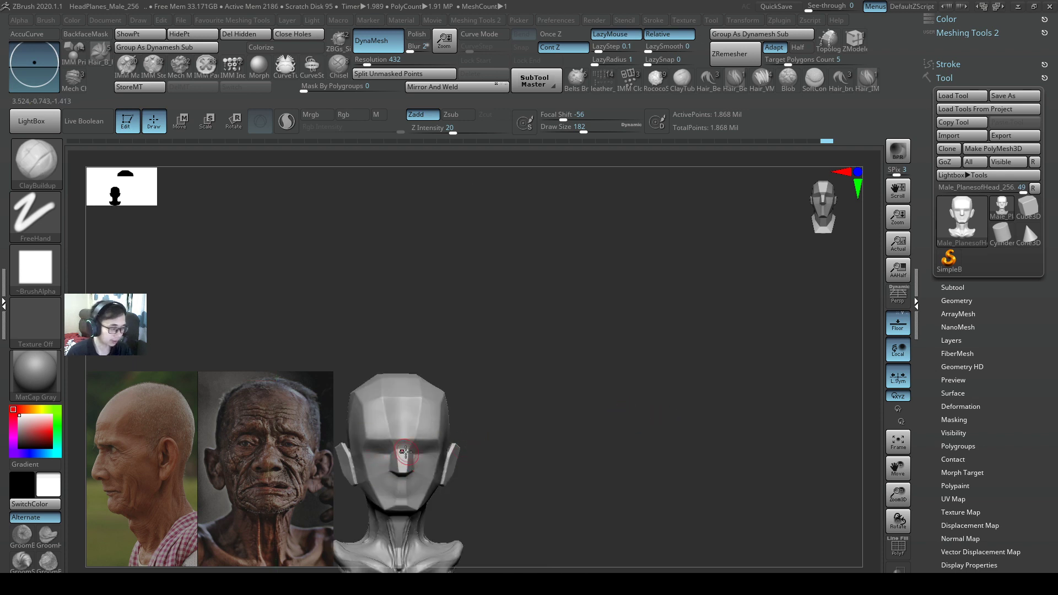
Step: Reshape the brow and the sides of the face with the SnakeHook brush at draw size 453
{"action": "key", "text": "s"}
{"action": "left_click_drag", "start_coordinate": [418, 447], "coordinate": [427, 447]}
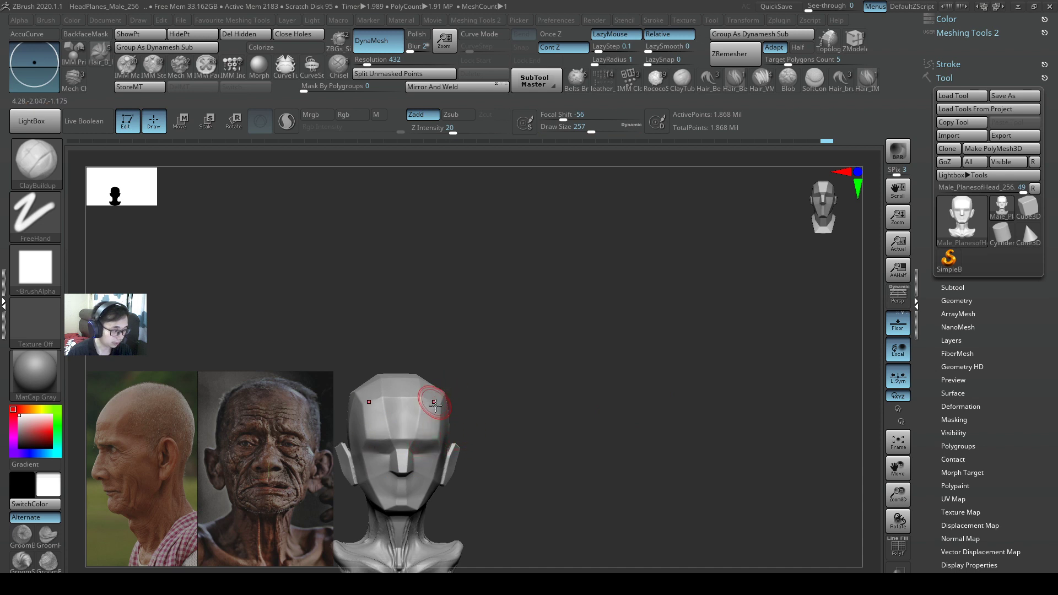
{"action": "key", "text": "b"}
{"action": "key", "text": "s"}
{"action": "key", "text": "h"}
{"action": "key", "text": "s"}
{"action": "left_click_drag", "start_coordinate": [447, 410], "coordinate": [421, 452]}
{"action": "key", "text": "s"}
{"action": "key", "text": "s"}
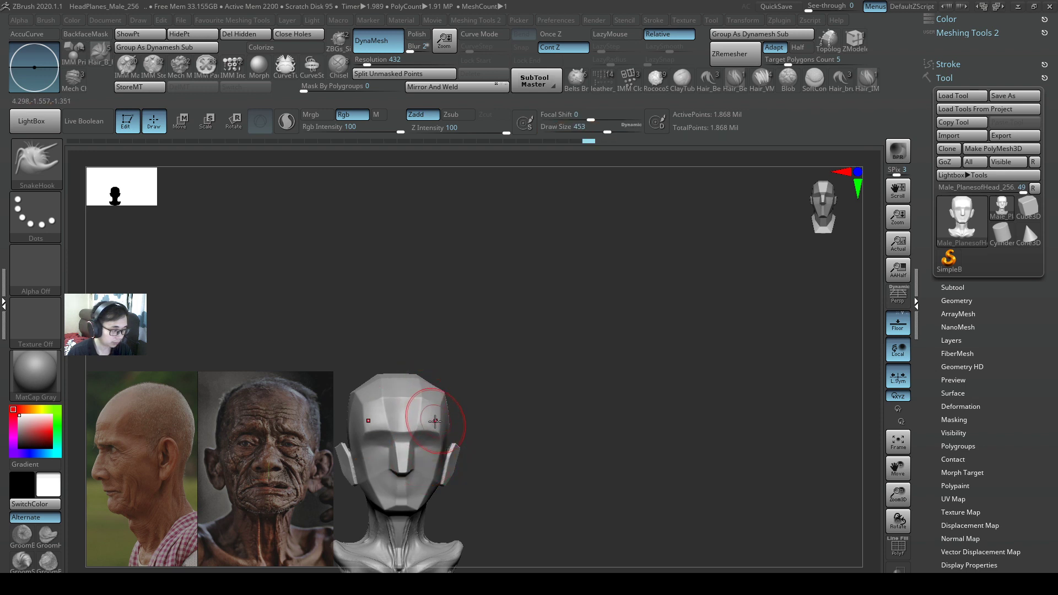
Step: Build up the brow ridge above the eye sockets with the ClayBuildup brush at draw size 172
{"action": "key", "text": "b"}
{"action": "key", "text": "c"}
{"action": "key", "text": "b"}
{"action": "key", "text": "s"}
{"action": "left_click_drag", "start_coordinate": [434, 424], "coordinate": [413, 424]}
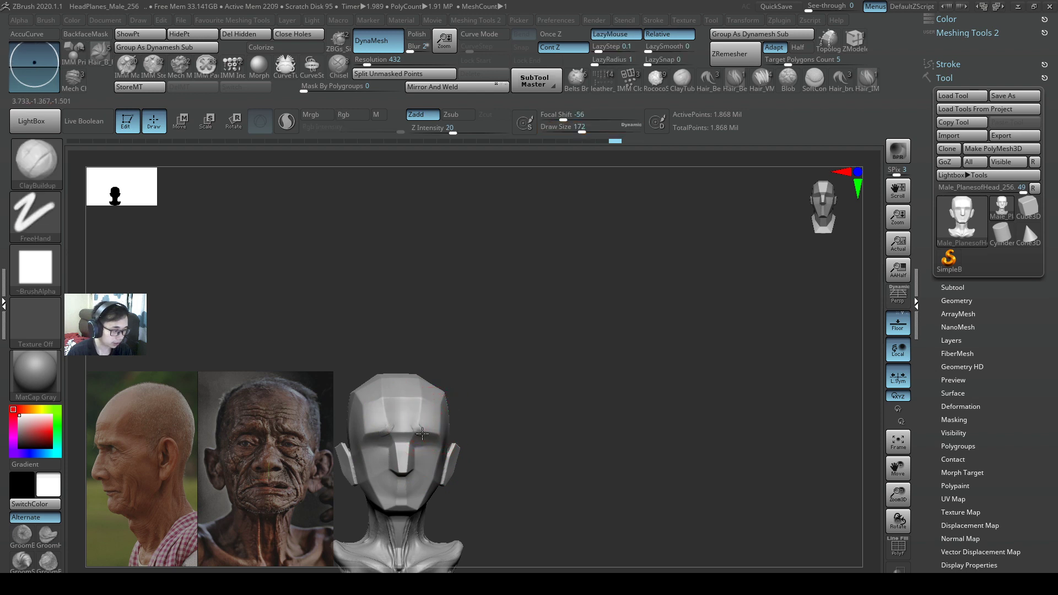
{"action": "mouse_move", "coordinate": [422, 434]}
{"action": "left_mouse_down"}
{"action": "mouse_move", "coordinate": [411, 428]}
{"action": "mouse_move", "coordinate": [408, 441]}
{"action": "left_mouse_up"}
Step: Sculpt the nose sides and the folds around the mouth with smaller ClayBuildup strokes and turn on Sculptris Pro mode
{"action": "key", "text": "s"}
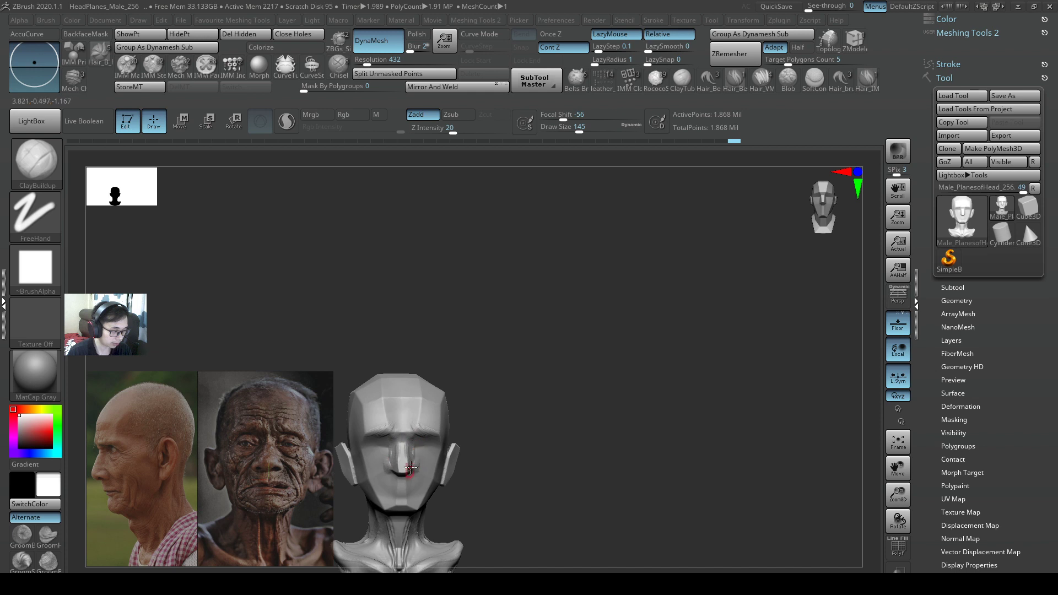
{"action": "mouse_move", "coordinate": [414, 473]}
{"action": "left_mouse_down"}
{"action": "mouse_move", "coordinate": [419, 462]}
{"action": "mouse_move", "coordinate": [428, 482]}
{"action": "mouse_move", "coordinate": [419, 505]}
{"action": "mouse_move", "coordinate": [419, 462]}
{"action": "left_mouse_up"}
{"action": "key", "text": "s"}
{"action": "left_click", "coordinate": [287, 121]}
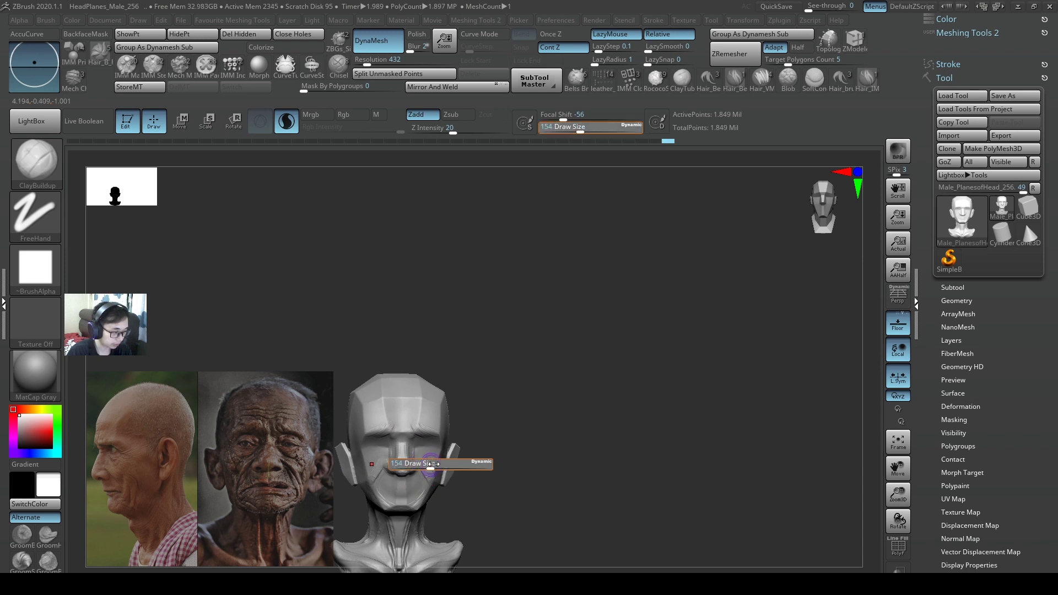
Step: Reduce the draw size to 128 and sculpt the eye forms and the folds below them on the cheeks
{"action": "right_click_drag", "start_coordinate": [438, 466], "coordinate": [420, 447]}
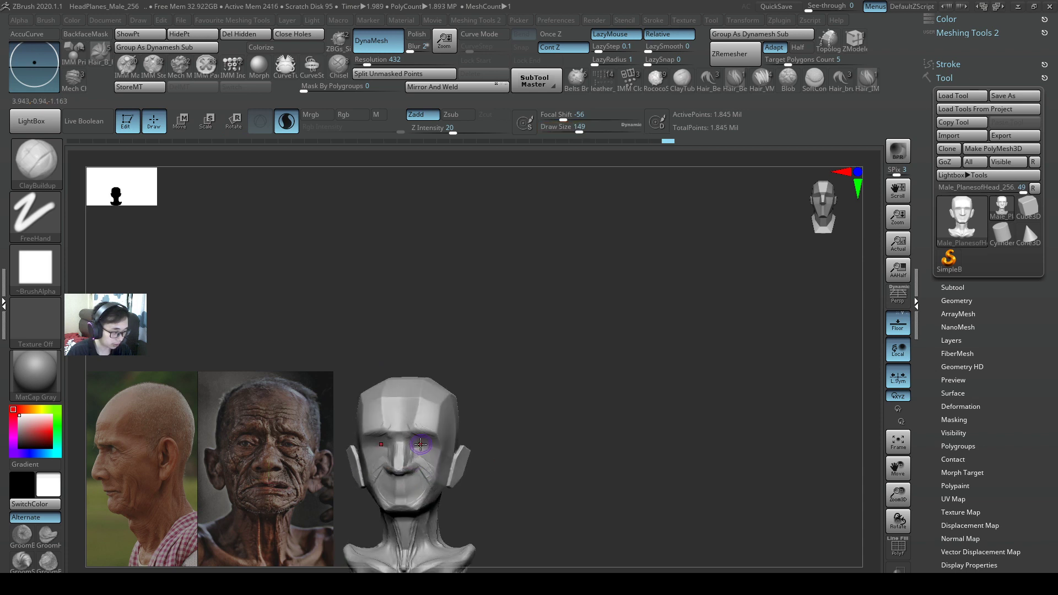
{"action": "key", "text": "s"}
{"action": "left_click", "coordinate": [419, 457]}
{"action": "key", "text": "s"}
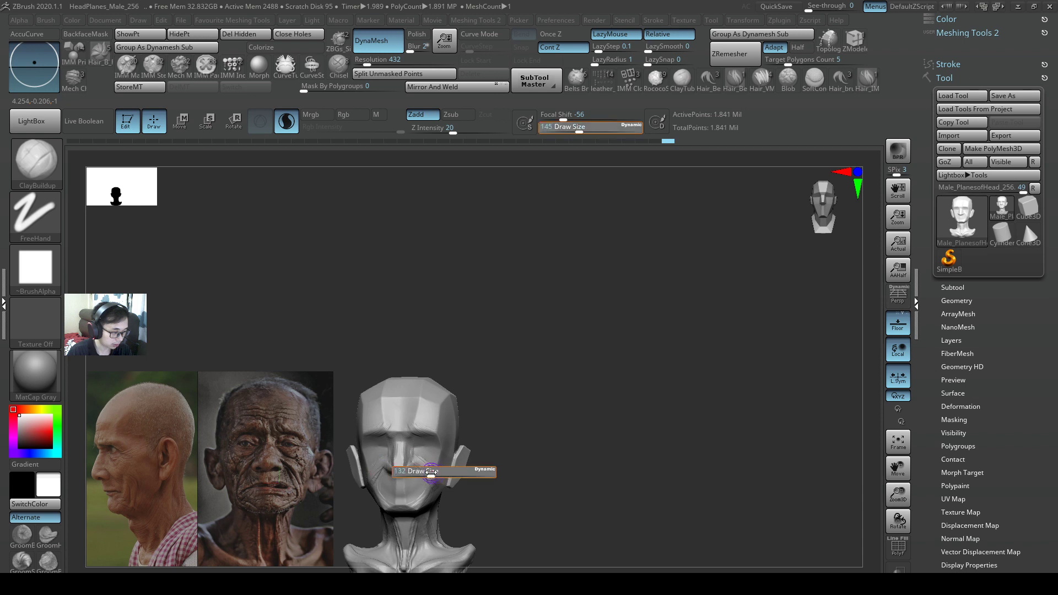
{"action": "left_click", "coordinate": [432, 476]}
{"action": "left_click_drag", "start_coordinate": [410, 456], "coordinate": [426, 466]}
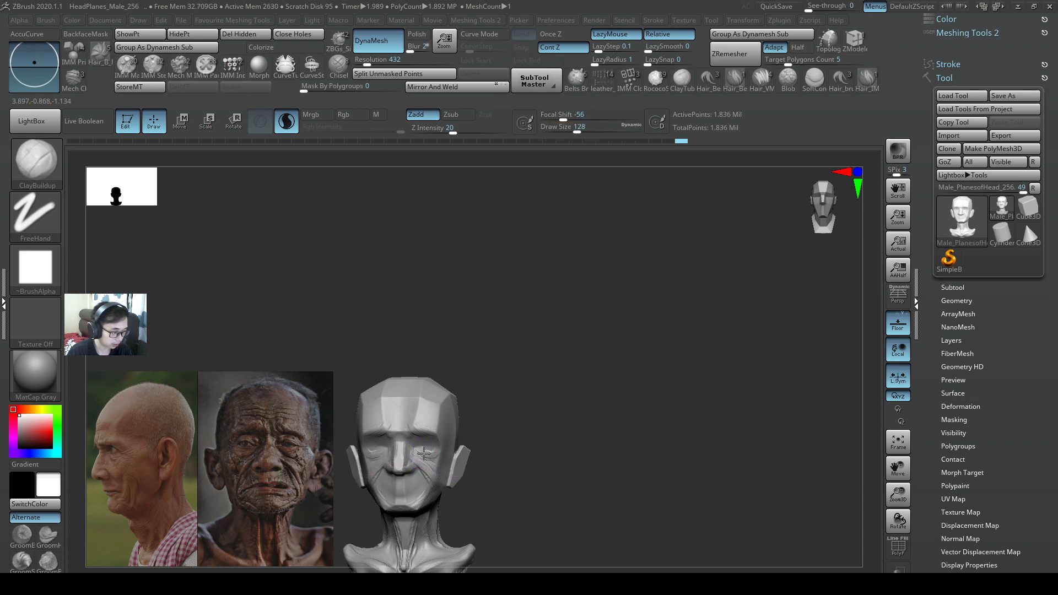
Step: Build up the brows, eyelids and nose bridge with ClayBuildup strokes, reducing the draw size to 120
{"action": "right_click_drag", "start_coordinate": [442, 430], "coordinate": [424, 450]}
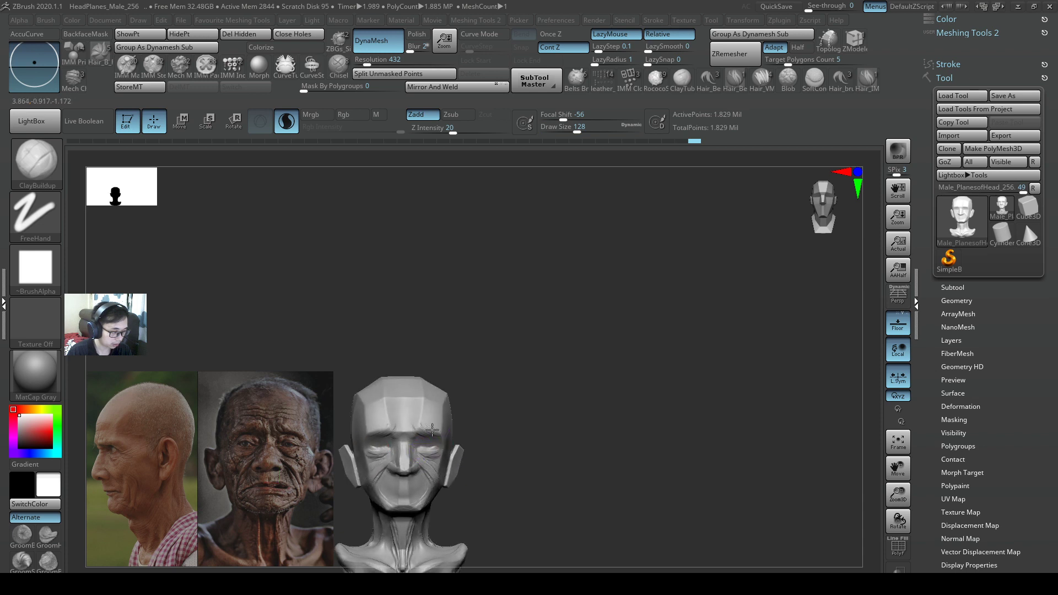
{"action": "mouse_move", "coordinate": [432, 430]}
{"action": "left_mouse_down"}
{"action": "mouse_move", "coordinate": [414, 424]}
{"action": "mouse_move", "coordinate": [408, 434]}
{"action": "left_mouse_up"}
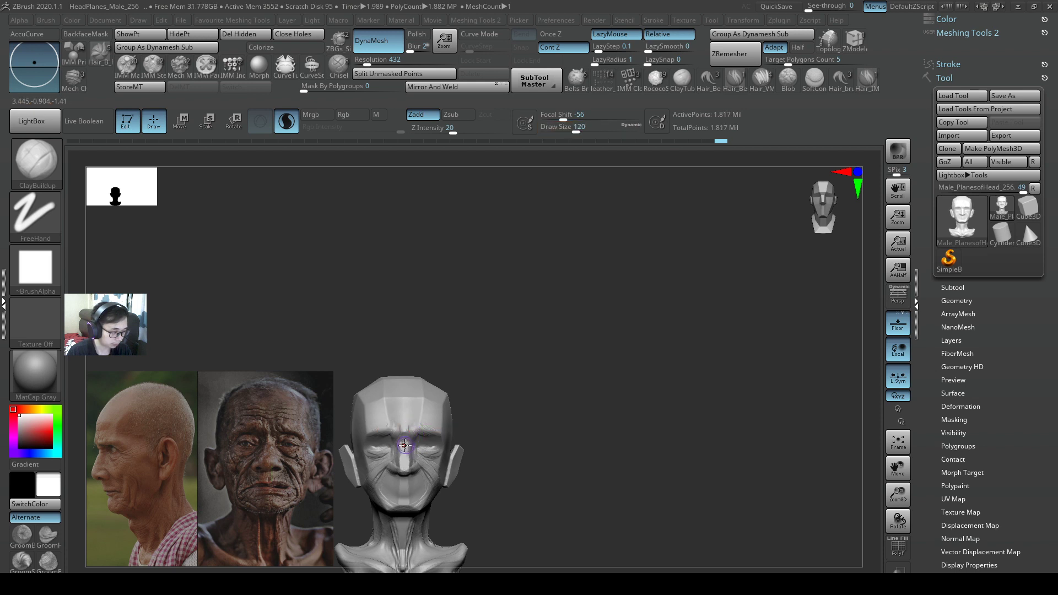
{"action": "right_click_drag", "start_coordinate": [405, 445], "coordinate": [411, 449]}
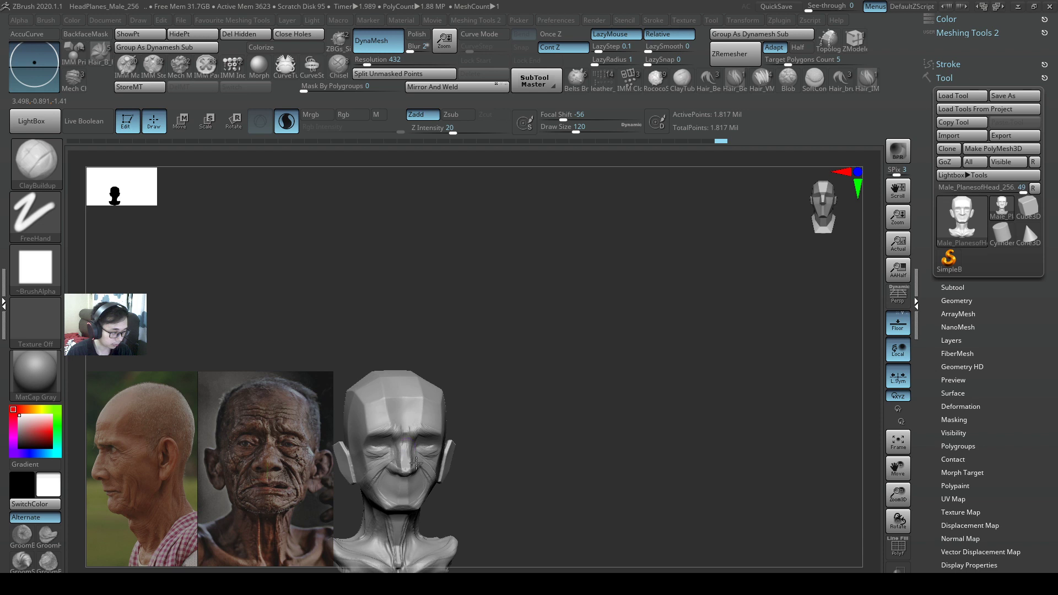
{"action": "left_click_drag", "start_coordinate": [411, 467], "coordinate": [416, 464]}
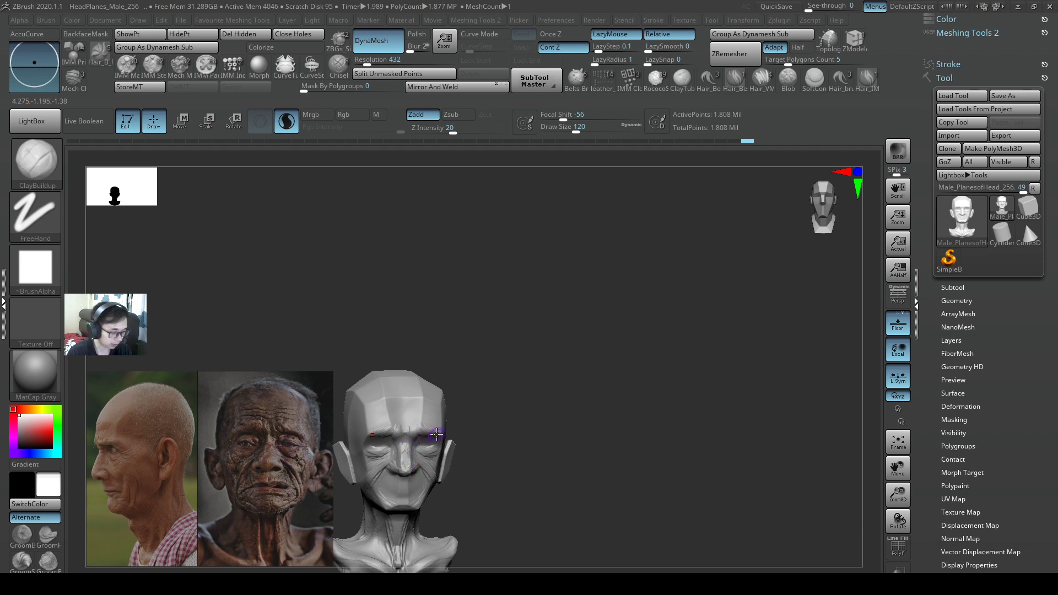
{"action": "right_click_drag", "start_coordinate": [436, 435], "coordinate": [438, 466]}
Step: Set the draw size to 97, refine the cheek beside the nose and turn off Sculptris Pro mode
{"action": "key", "text": "s"}
{"action": "mouse_move", "coordinate": [421, 462]}
{"action": "left_mouse_down"}
{"action": "mouse_move", "coordinate": [430, 480]}
{"action": "mouse_move", "coordinate": [422, 476]}
{"action": "left_mouse_up"}
{"action": "key", "text": "s"}
{"action": "left_click", "coordinate": [287, 121]}
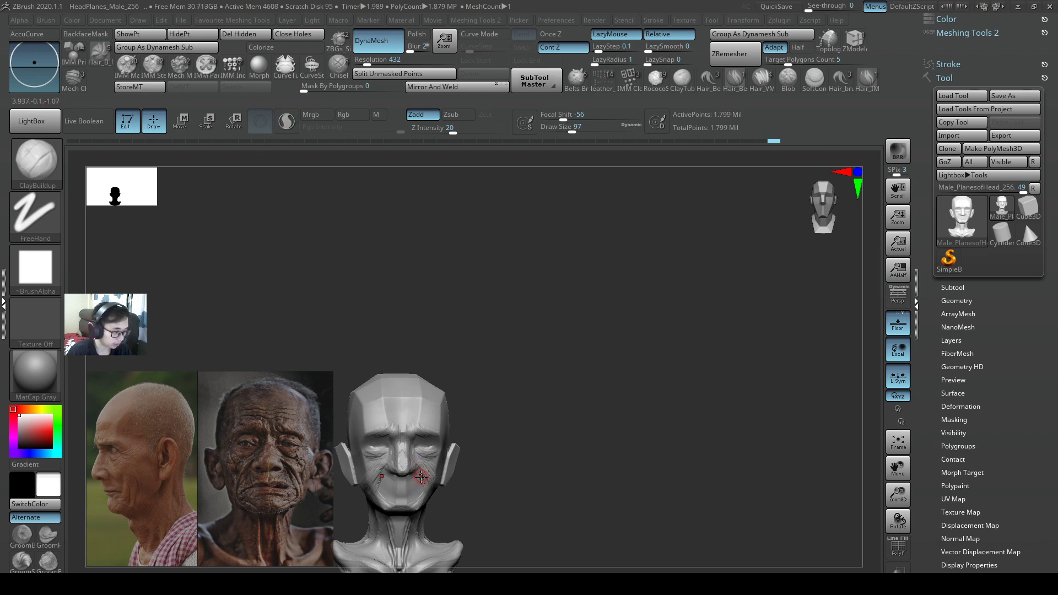
Step: Carve creases down the cheeks beside the mouth with the Orb_Cracks brush
{"action": "key", "text": "2"}
{"action": "left_click_drag", "start_coordinate": [412, 465], "coordinate": [428, 485]}
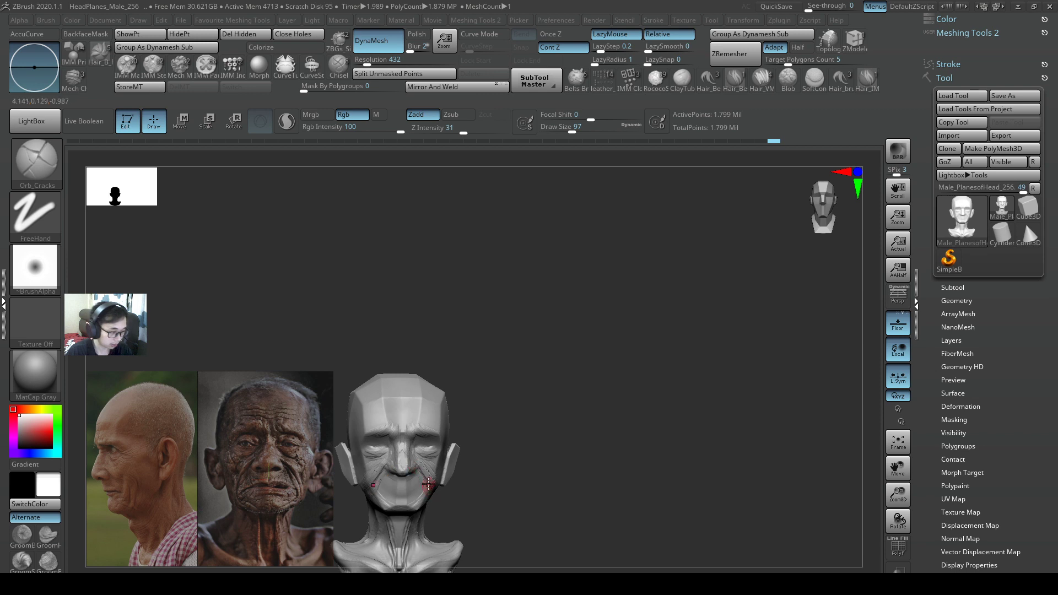
{"action": "right_click_drag", "start_coordinate": [449, 464], "coordinate": [424, 473]}
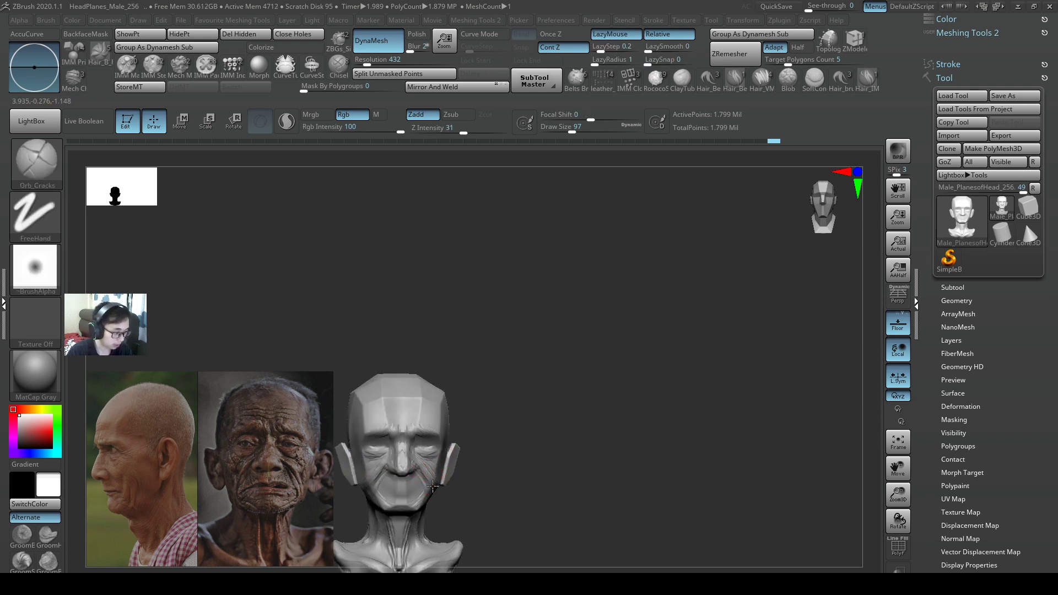
Step: Build up the lips, chin, cheeks and brows with ClayBuildup strokes at draw size 97
{"action": "key", "text": "1"}
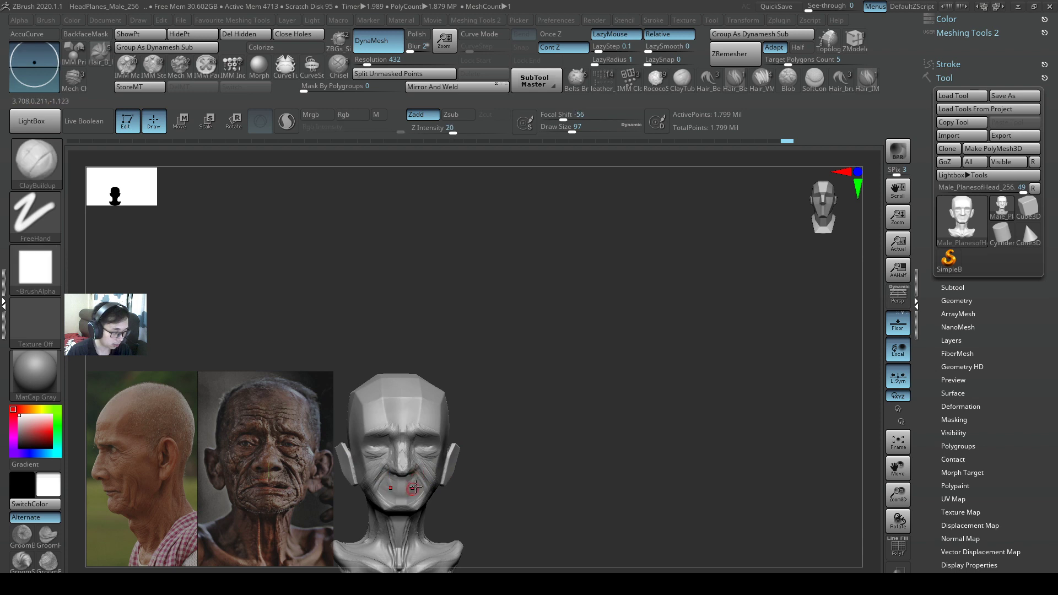
{"action": "left_click_drag", "start_coordinate": [418, 488], "coordinate": [395, 489]}
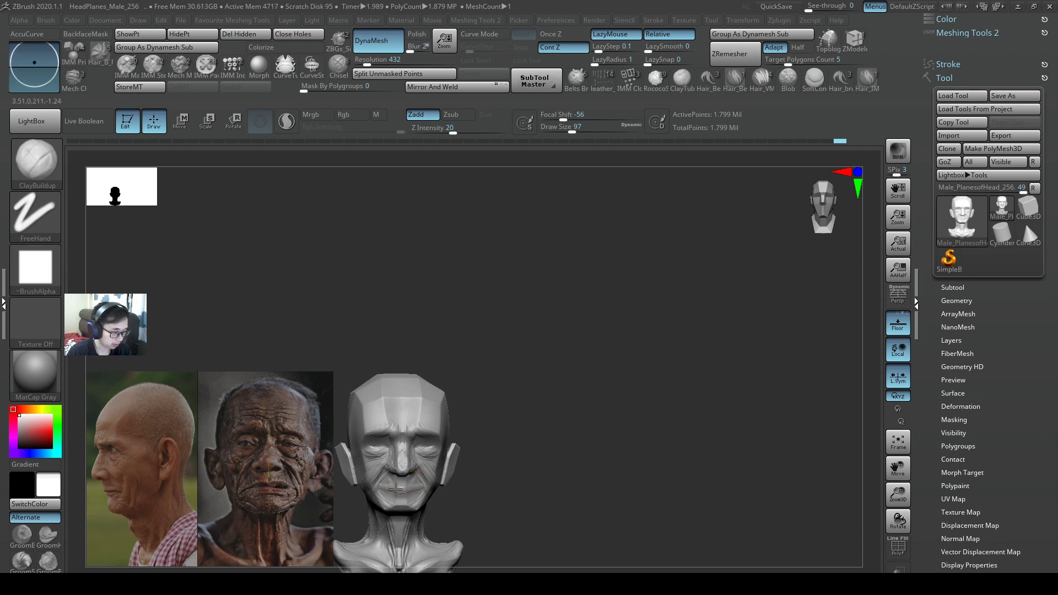
{"action": "left_click_drag", "start_coordinate": [395, 488], "coordinate": [421, 489]}
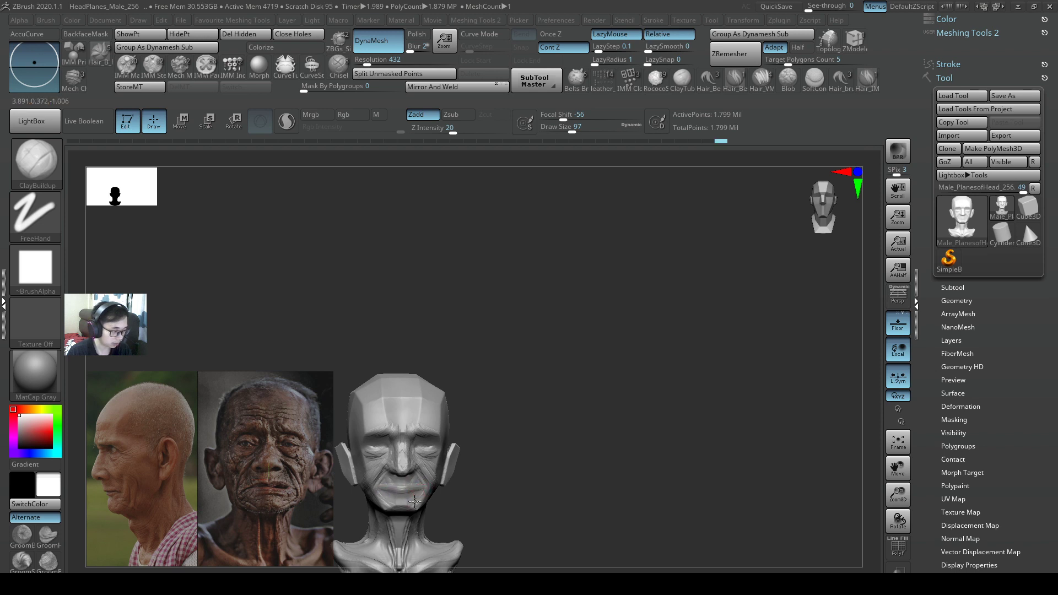
{"action": "left_click_drag", "start_coordinate": [423, 497], "coordinate": [414, 509]}
{"action": "mouse_move", "coordinate": [436, 472]}
{"action": "left_mouse_down"}
{"action": "mouse_move", "coordinate": [424, 451]}
{"action": "mouse_move", "coordinate": [433, 446]}
{"action": "left_mouse_up"}
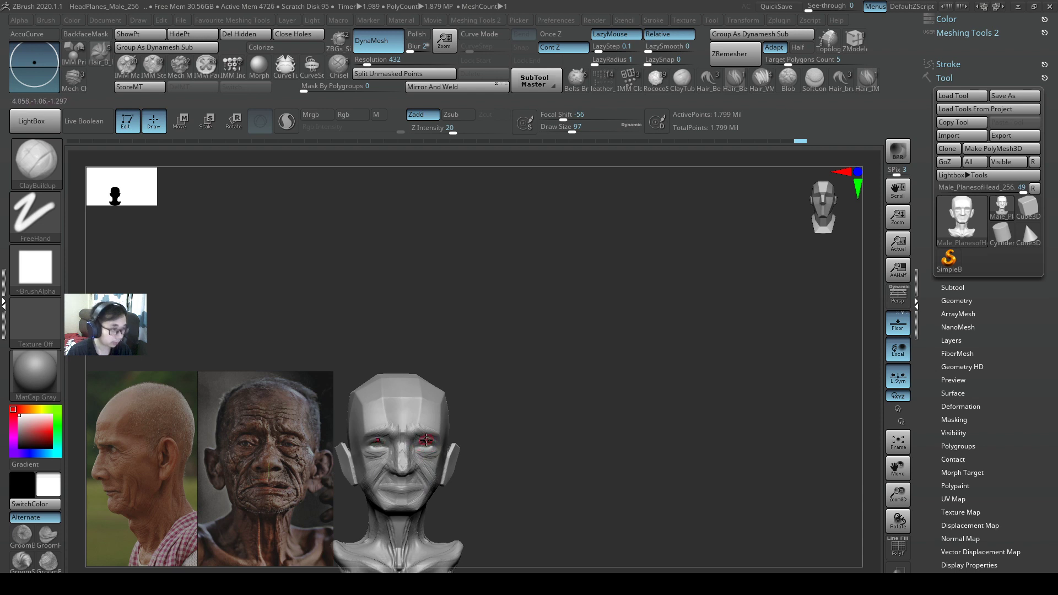
{"action": "mouse_move", "coordinate": [417, 442]}
{"action": "left_mouse_down"}
{"action": "mouse_move", "coordinate": [433, 441]}
{"action": "mouse_move", "coordinate": [412, 450]}
{"action": "mouse_move", "coordinate": [437, 441]}
{"action": "mouse_move", "coordinate": [413, 435]}
{"action": "mouse_move", "coordinate": [440, 404]}
{"action": "mouse_move", "coordinate": [419, 402]}
{"action": "mouse_move", "coordinate": [421, 385]}
{"action": "left_mouse_up"}
Step: Flatten and smooth the hard plane edges on the front of the skull using the hPolish brush at draw size 430
{"action": "key", "text": "b"}
{"action": "key", "text": "h"}
{"action": "key", "text": "p"}
{"action": "key", "text": "s"}
{"action": "mouse_move", "coordinate": [432, 380]}
{"action": "right_mouse_down"}
{"action": "mouse_move", "coordinate": [444, 380]}
{"action": "mouse_move", "coordinate": [440, 394]}
{"action": "mouse_move", "coordinate": [435, 368]}
{"action": "mouse_move", "coordinate": [535, 377]}
{"action": "right_mouse_up"}
{"action": "key", "text": "s"}
{"action": "left_click_drag", "start_coordinate": [518, 395], "coordinate": [541, 395]}
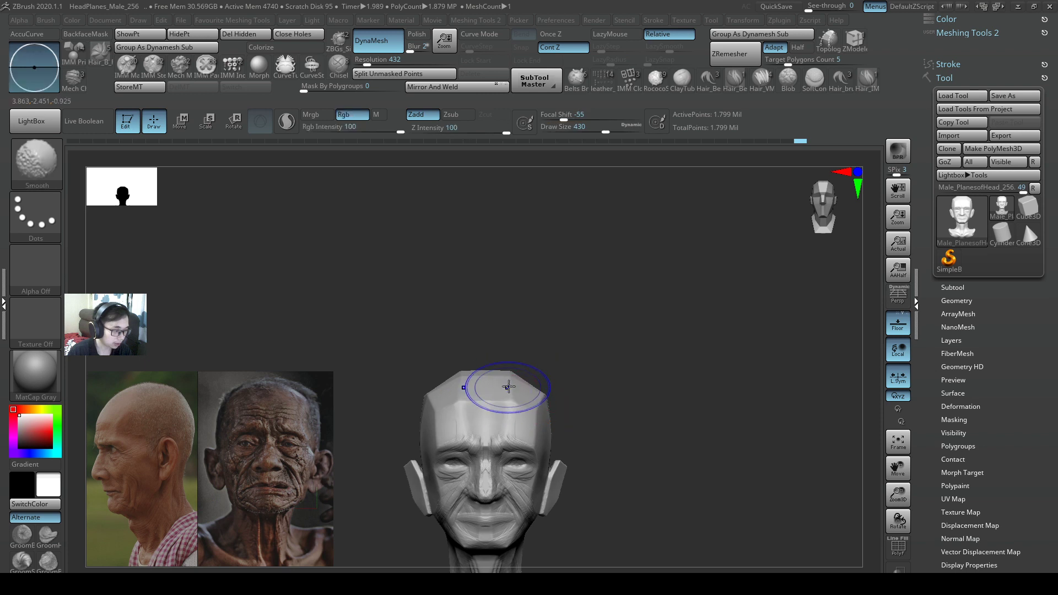
{"action": "right_click_drag", "start_coordinate": [498, 383], "coordinate": [517, 389]}
{"action": "left_click_drag", "start_coordinate": [518, 389], "coordinate": [501, 380], "text": "shift"}
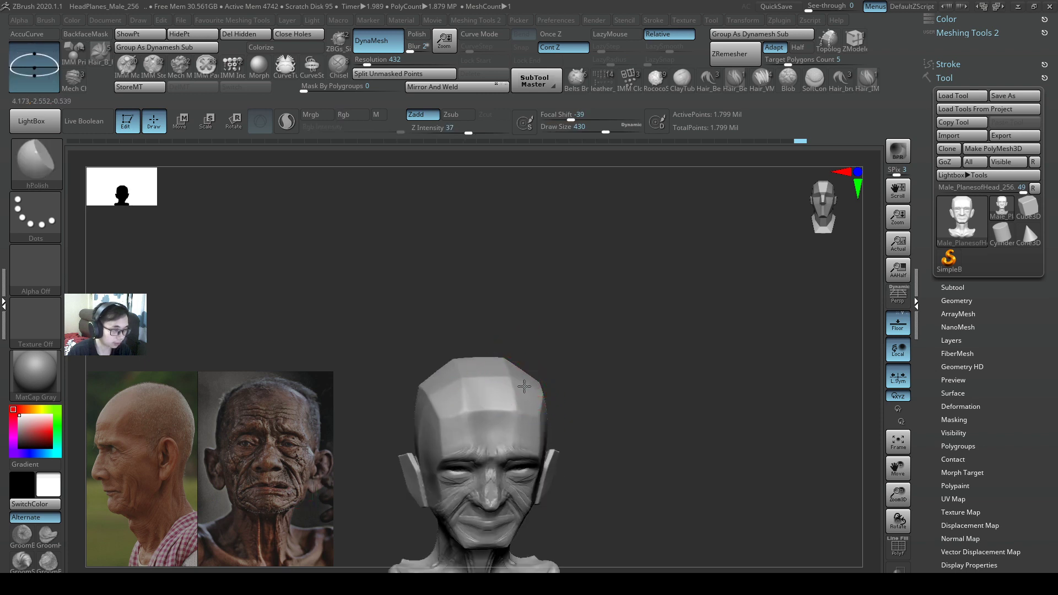
{"action": "right_click_drag", "start_coordinate": [500, 375], "coordinate": [507, 387]}
{"action": "mouse_move", "coordinate": [508, 387]}
{"action": "left_mouse_down", "text": "shift"}
{"action": "mouse_move", "coordinate": [516, 397]}
{"action": "mouse_move", "coordinate": [512, 386]}
{"action": "mouse_move", "coordinate": [516, 397]}
{"action": "mouse_move", "coordinate": [489, 416]}
{"action": "mouse_move", "coordinate": [513, 417]}
{"action": "mouse_move", "coordinate": [490, 405]}
{"action": "left_mouse_up", "text": "shift"}
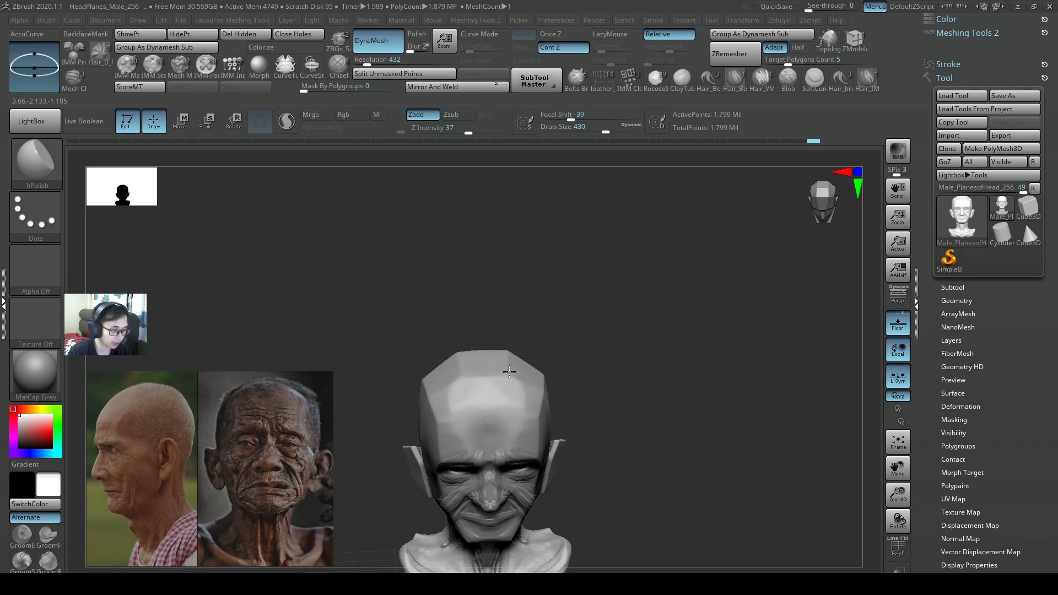
Step: Polish the plane edges along the temples and upper sides of the skull
{"action": "mouse_move", "coordinate": [517, 350]}
{"action": "right_mouse_down"}
{"action": "mouse_move", "coordinate": [499, 379]}
{"action": "mouse_move", "coordinate": [520, 382]}
{"action": "right_mouse_up"}
{"action": "left_click_drag", "start_coordinate": [541, 394], "coordinate": [568, 409]}
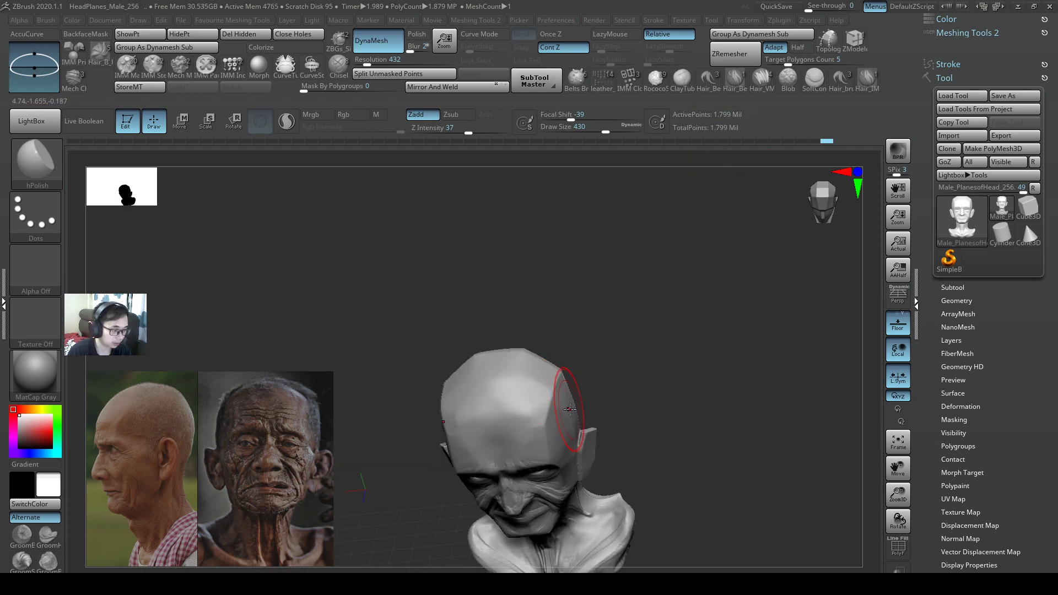
{"action": "right_click_drag", "start_coordinate": [570, 409], "coordinate": [551, 402]}
{"action": "left_click_drag", "start_coordinate": [550, 403], "coordinate": [579, 422]}
{"action": "right_click_drag", "start_coordinate": [598, 392], "coordinate": [534, 366]}
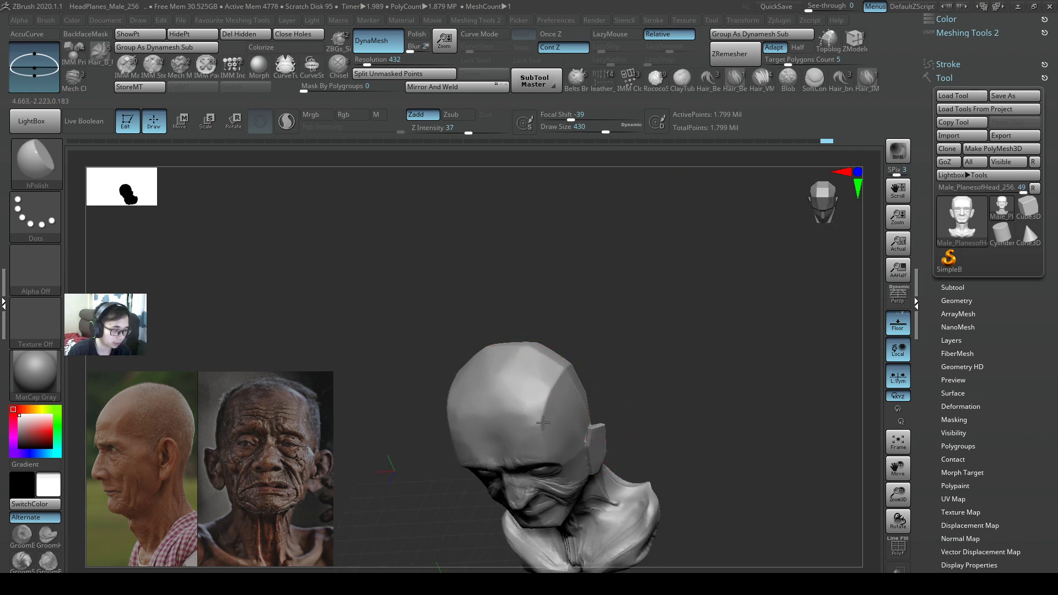
{"action": "right_click_drag", "start_coordinate": [573, 394], "coordinate": [555, 357]}
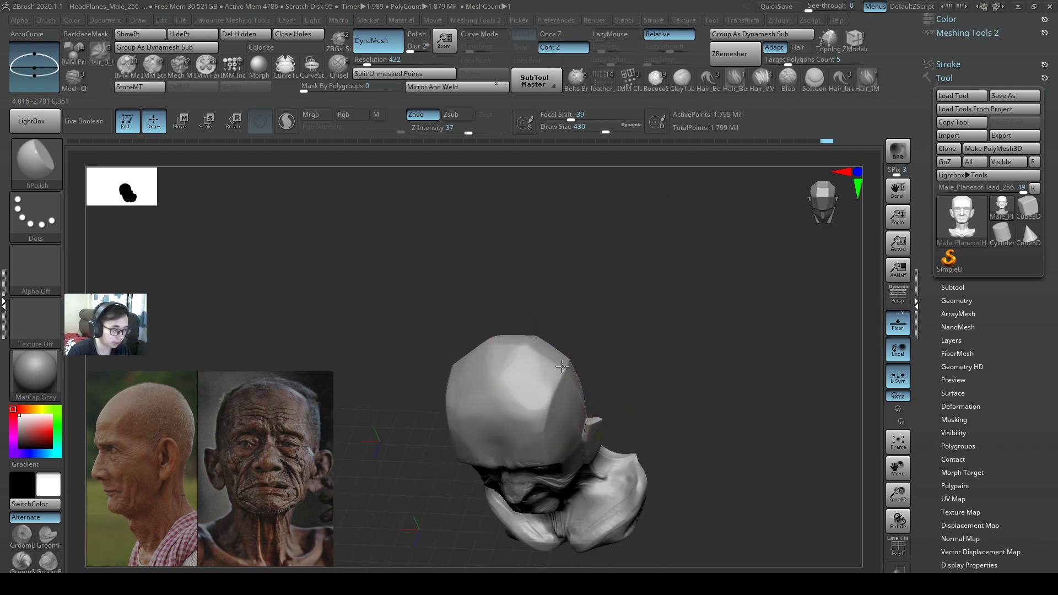
Step: Round off the faceted crown of the head with hPolish and smoothing strokes
{"action": "right_click_drag", "start_coordinate": [505, 385], "coordinate": [508, 331]}
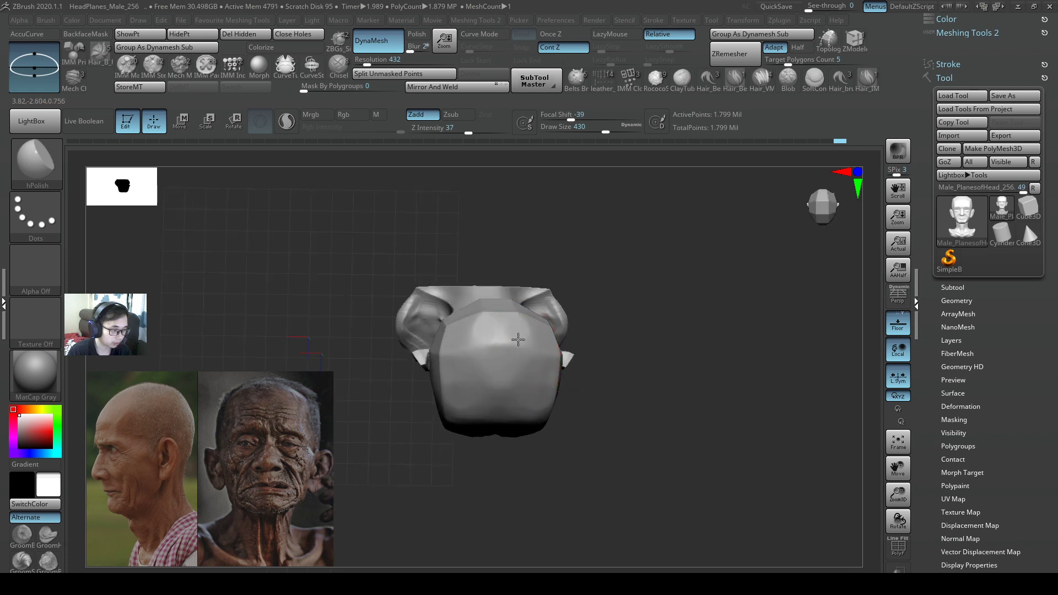
{"action": "mouse_move", "coordinate": [518, 339]}
{"action": "left_mouse_down"}
{"action": "mouse_move", "coordinate": [528, 349]}
{"action": "mouse_move", "coordinate": [502, 342]}
{"action": "mouse_move", "coordinate": [515, 328]}
{"action": "left_mouse_up"}
{"action": "left_click_drag", "start_coordinate": [467, 390], "coordinate": [518, 374], "text": "shift"}
{"action": "right_click_drag", "start_coordinate": [530, 374], "coordinate": [535, 350]}
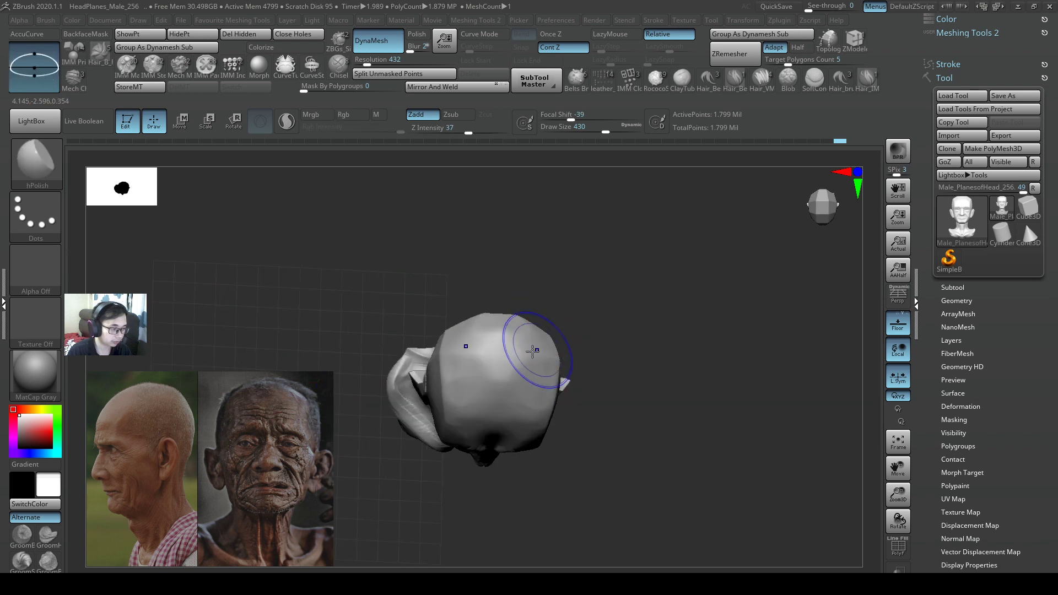
{"action": "left_click_drag", "start_coordinate": [532, 353], "coordinate": [520, 373], "text": "shift"}
{"action": "mouse_move", "coordinate": [520, 373]}
{"action": "right_mouse_down"}
{"action": "mouse_move", "coordinate": [537, 398]}
{"action": "mouse_move", "coordinate": [515, 345]}
{"action": "mouse_move", "coordinate": [553, 347]}
{"action": "mouse_move", "coordinate": [543, 370]}
{"action": "right_mouse_up"}
{"action": "mouse_move", "coordinate": [491, 335]}
{"action": "left_mouse_down"}
{"action": "mouse_move", "coordinate": [514, 321]}
{"action": "mouse_move", "coordinate": [488, 322]}
{"action": "left_mouse_up"}
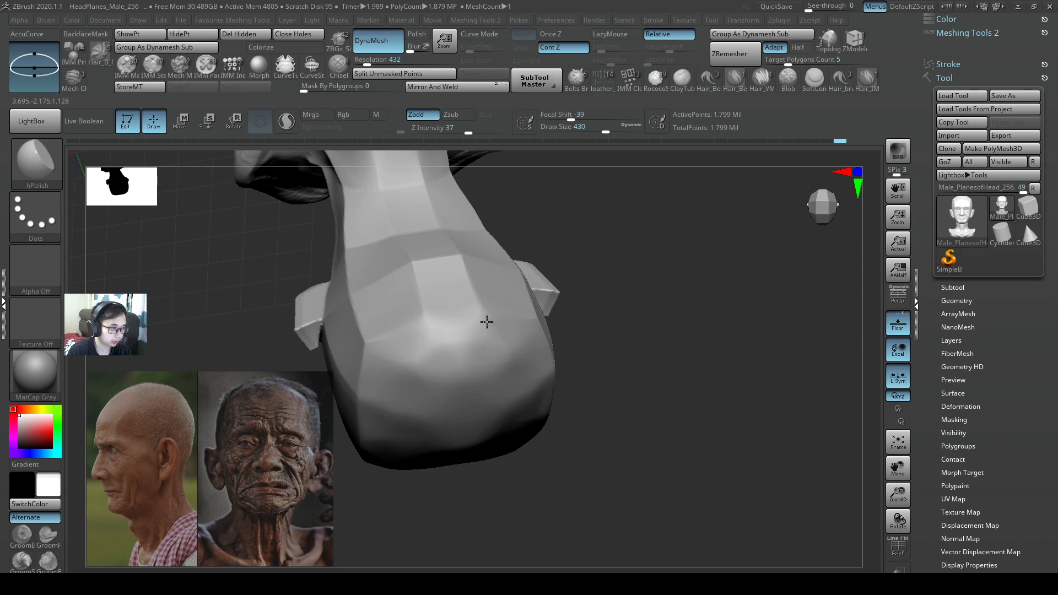
Step: Polish and smooth the facets on the back of the skull down to the nape
{"action": "mouse_move", "coordinate": [461, 253]}
{"action": "left_mouse_down"}
{"action": "mouse_move", "coordinate": [467, 274]}
{"action": "mouse_move", "coordinate": [493, 292]}
{"action": "mouse_move", "coordinate": [505, 394]}
{"action": "left_mouse_up"}
{"action": "left_click_drag", "start_coordinate": [480, 347], "coordinate": [511, 392], "text": "shift"}
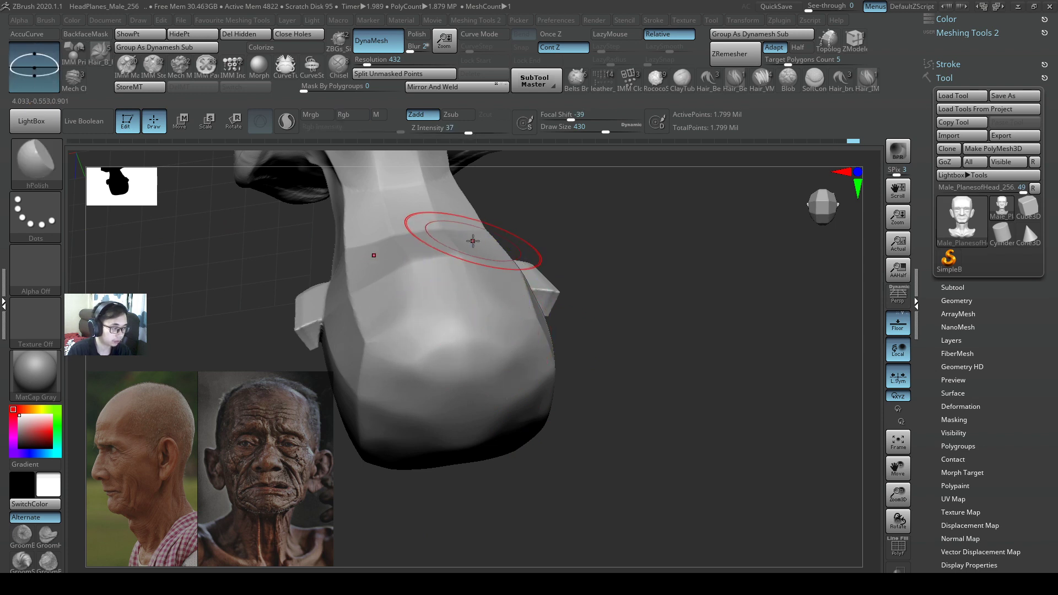
{"action": "right_click_drag", "start_coordinate": [470, 239], "coordinate": [472, 276]}
{"action": "left_click_drag", "start_coordinate": [468, 263], "coordinate": [438, 218]}
{"action": "right_click_drag", "start_coordinate": [491, 299], "coordinate": [524, 421], "text": "alt"}
{"action": "mouse_move", "coordinate": [468, 286]}
{"action": "left_mouse_down"}
{"action": "mouse_move", "coordinate": [465, 294]}
{"action": "mouse_move", "coordinate": [451, 243]}
{"action": "mouse_move", "coordinate": [470, 309]}
{"action": "left_mouse_up"}
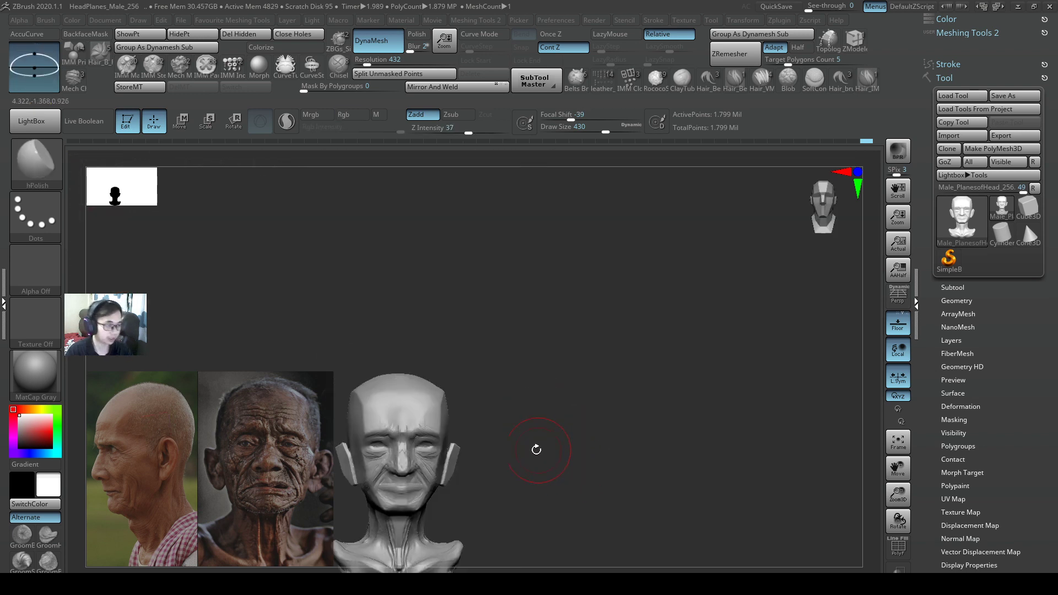
Step: Carve horizontal wrinkles across the forehead with the Orb_Cracks brush at draw size 56
{"action": "key", "text": "s"}
{"action": "mouse_move", "coordinate": [421, 433]}
{"action": "left_mouse_down"}
{"action": "mouse_move", "coordinate": [410, 433]}
{"action": "mouse_move", "coordinate": [428, 422]}
{"action": "mouse_move", "coordinate": [411, 423]}
{"action": "left_mouse_up"}
{"action": "key", "text": "b"}
{"action": "key", "text": "c"}
{"action": "key", "text": "b"}
{"action": "key", "text": "s"}
{"action": "key", "text": "b"}
{"action": "key", "text": "o"}
{"action": "key", "text": "c"}
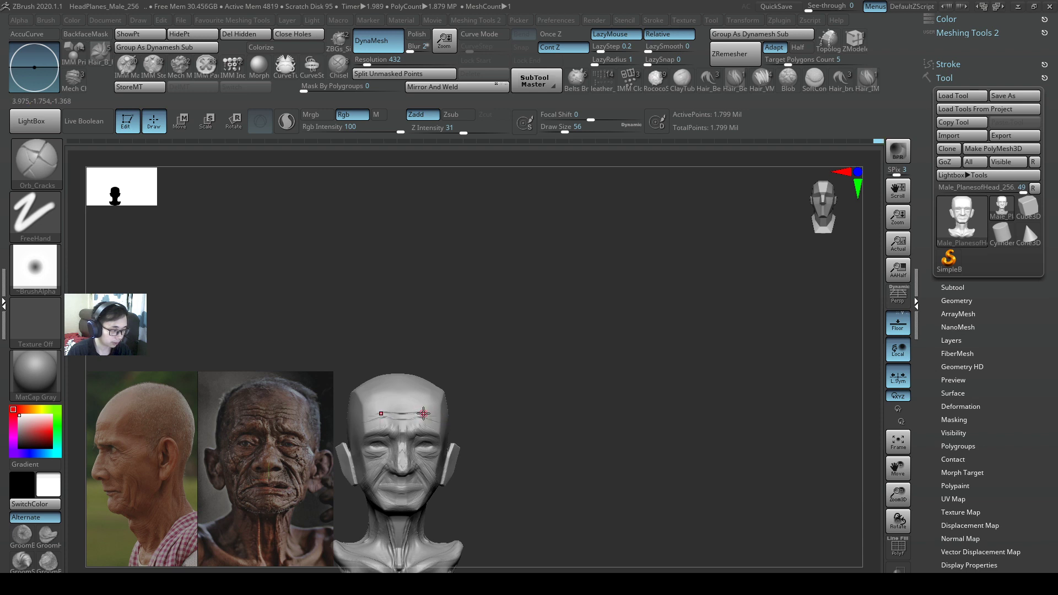
{"action": "left_click_drag", "start_coordinate": [427, 407], "coordinate": [437, 405]}
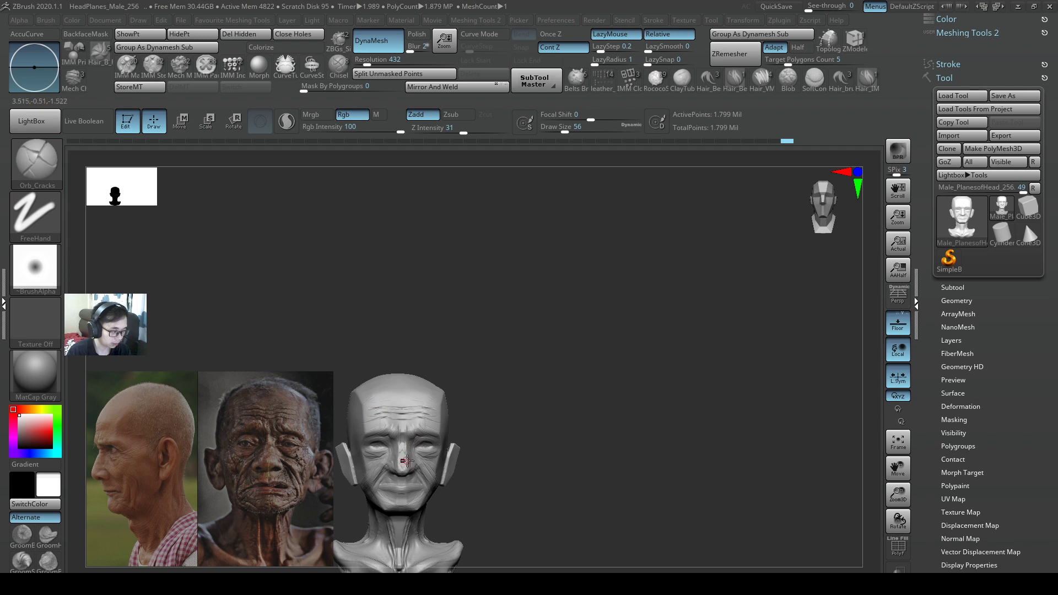
Step: Add volume to the cheeks beside the nose and mouth with ClayBuildup at draw size 116
{"action": "key", "text": "b"}
{"action": "key", "text": "c"}
{"action": "key", "text": "b"}
{"action": "left_click_drag", "start_coordinate": [413, 463], "coordinate": [433, 466]}
{"action": "key", "text": "s"}
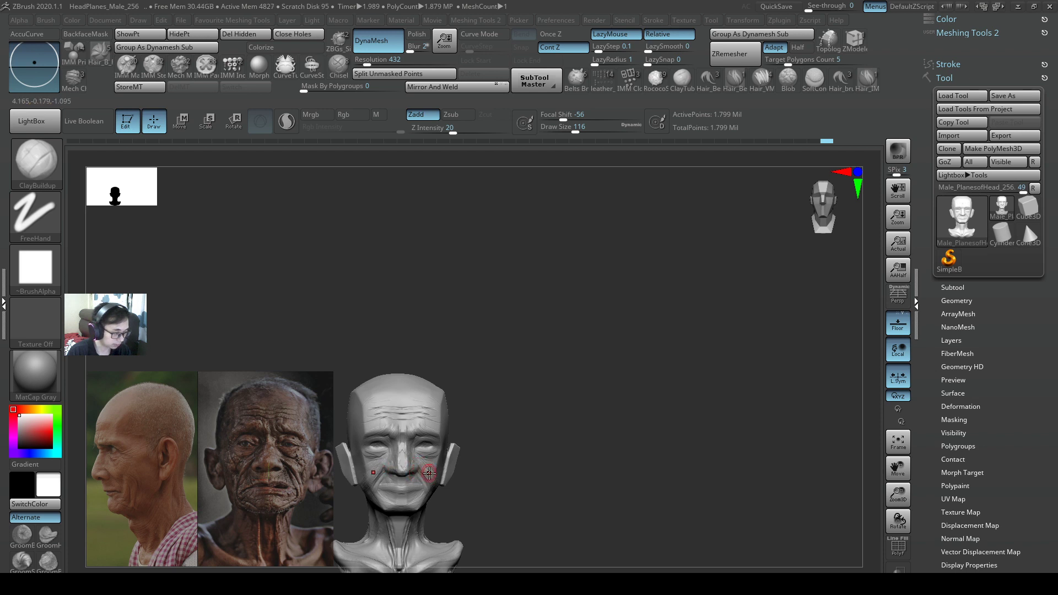
{"action": "left_click_drag", "start_coordinate": [428, 474], "coordinate": [434, 494]}
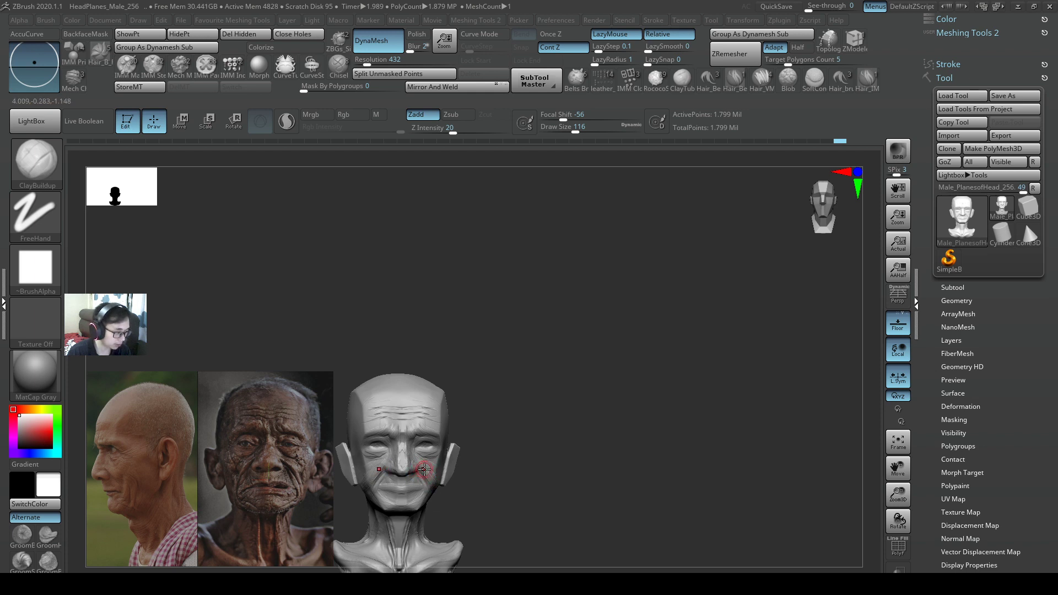
Step: Reshape the cheek folds and mouth area with the SnakeHook brush at draw size 187
{"action": "key", "text": "b"}
{"action": "key", "text": "s"}
{"action": "key", "text": "h"}
{"action": "key", "text": "s"}
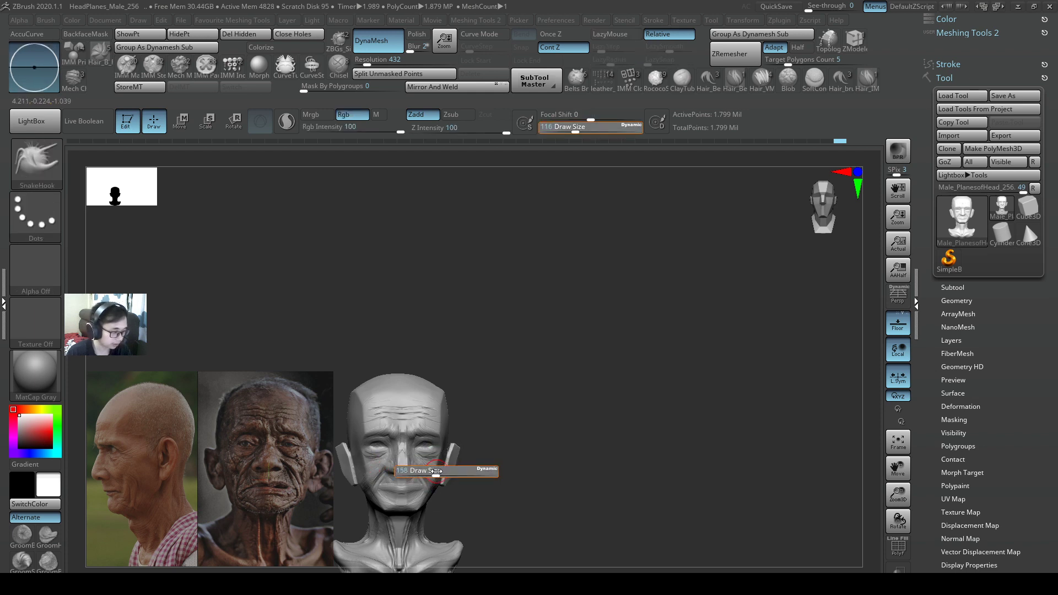
{"action": "left_click_drag", "start_coordinate": [437, 471], "coordinate": [427, 474]}
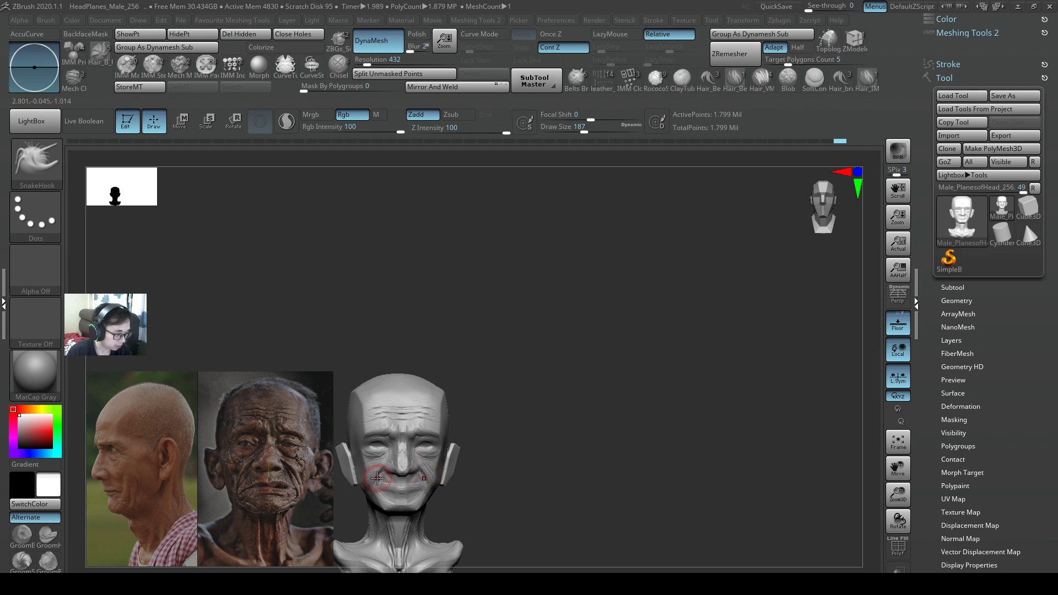
Step: Cut the mouth line and wrinkles on the cheeks and beside the eyes with Orb_Cracks at draw size 108
{"action": "key", "text": "2"}
{"action": "key", "text": "s"}
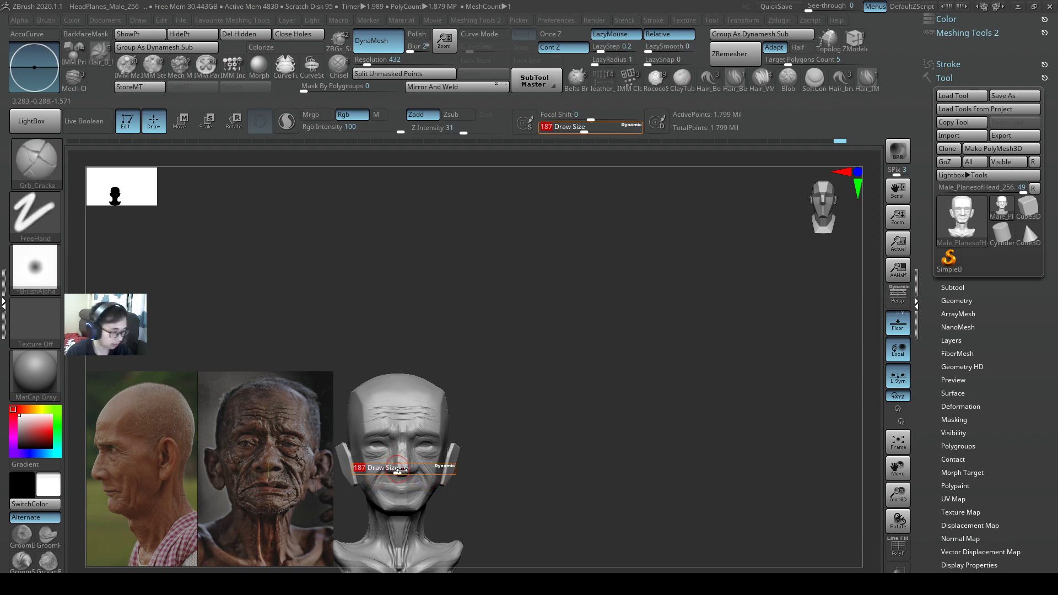
{"action": "left_click_drag", "start_coordinate": [401, 471], "coordinate": [385, 472]}
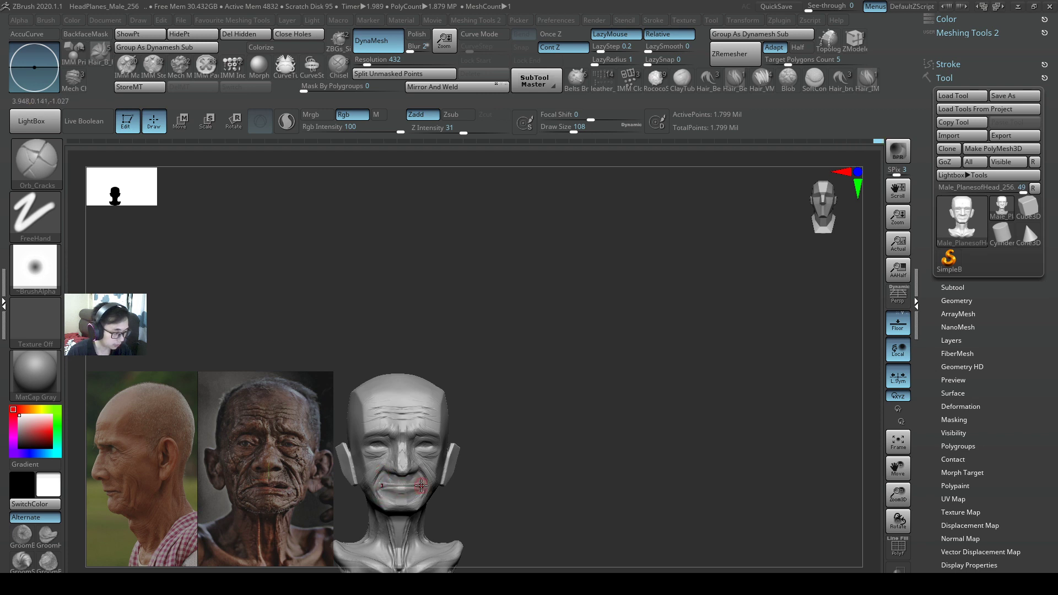
{"action": "left_click_drag", "start_coordinate": [421, 485], "coordinate": [422, 471]}
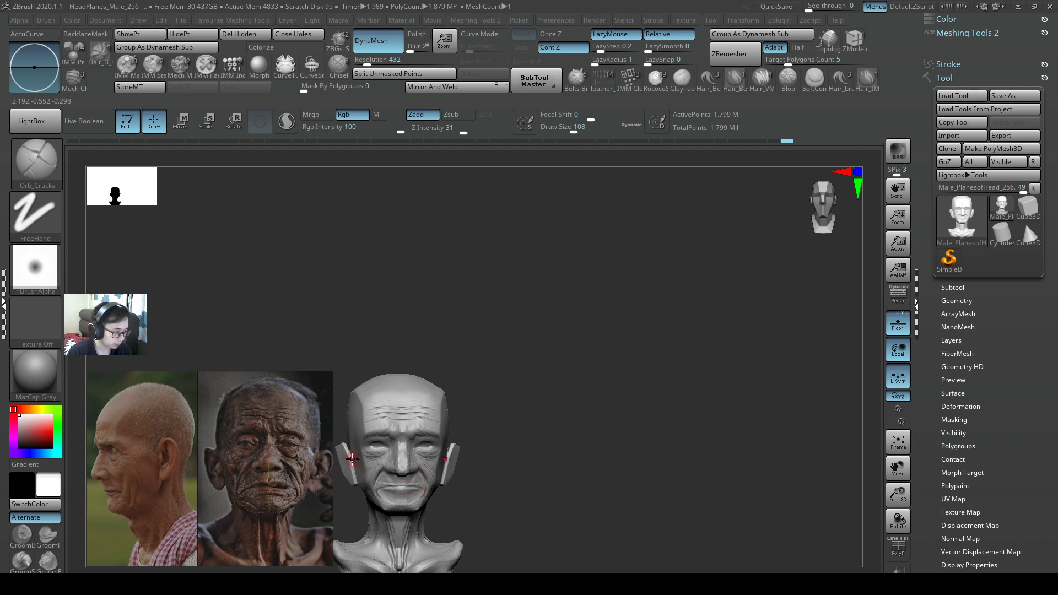
{"action": "left_click_drag", "start_coordinate": [352, 461], "coordinate": [358, 459]}
Step: Raise the Orb_Cracks Z Intensity to 47, deepen the forehead wrinkles, and carve fine eye creases at draw size 41
{"action": "key", "text": "bracketleft"}
{"action": "left_click_drag", "start_coordinate": [464, 132], "coordinate": [476, 131]}
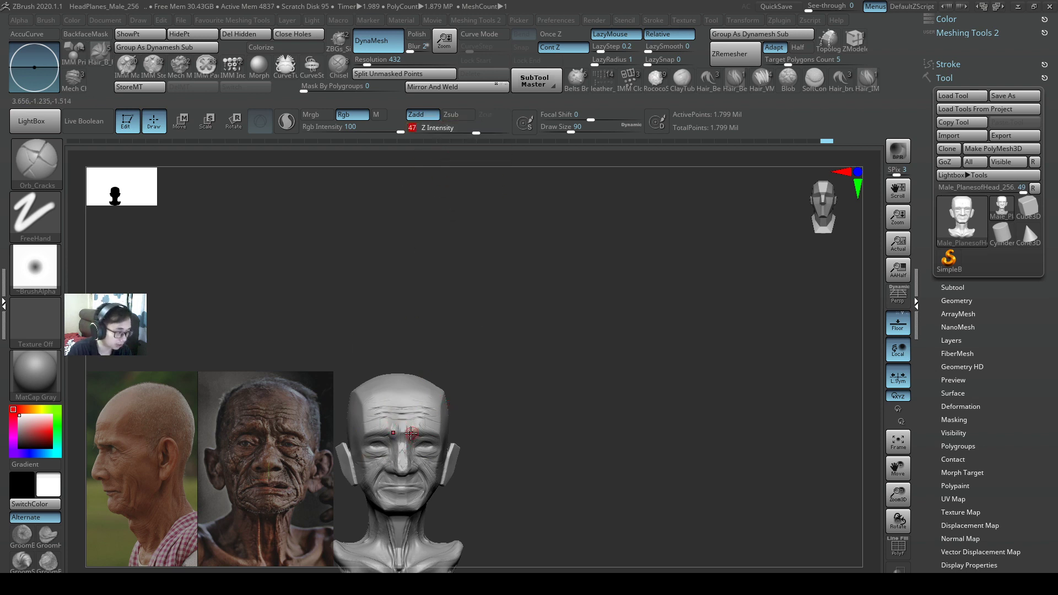
{"action": "key", "text": "s"}
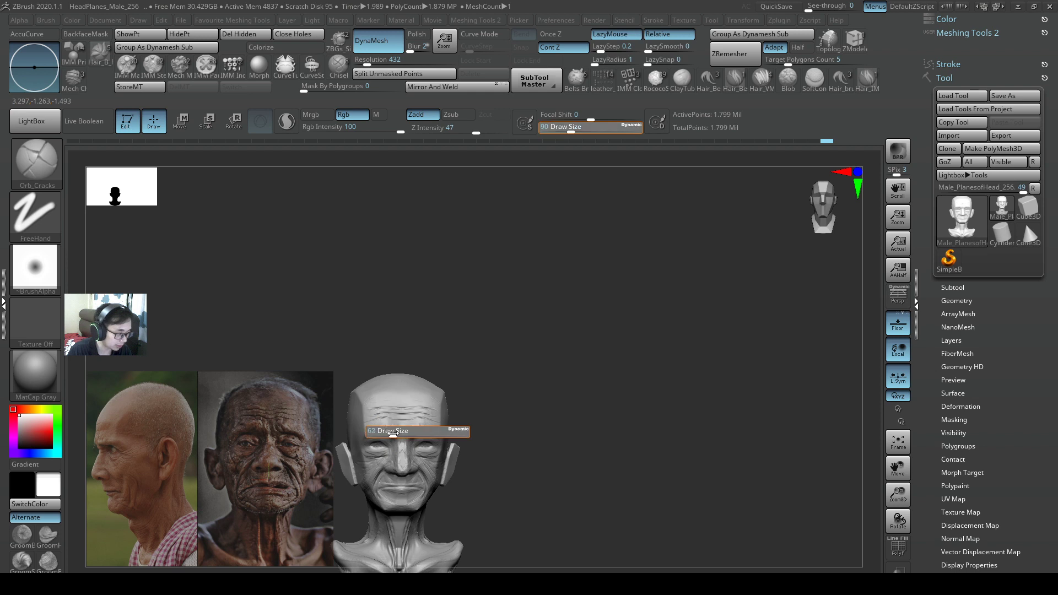
{"action": "left_click", "coordinate": [390, 434]}
{"action": "key", "text": "ctrl"}
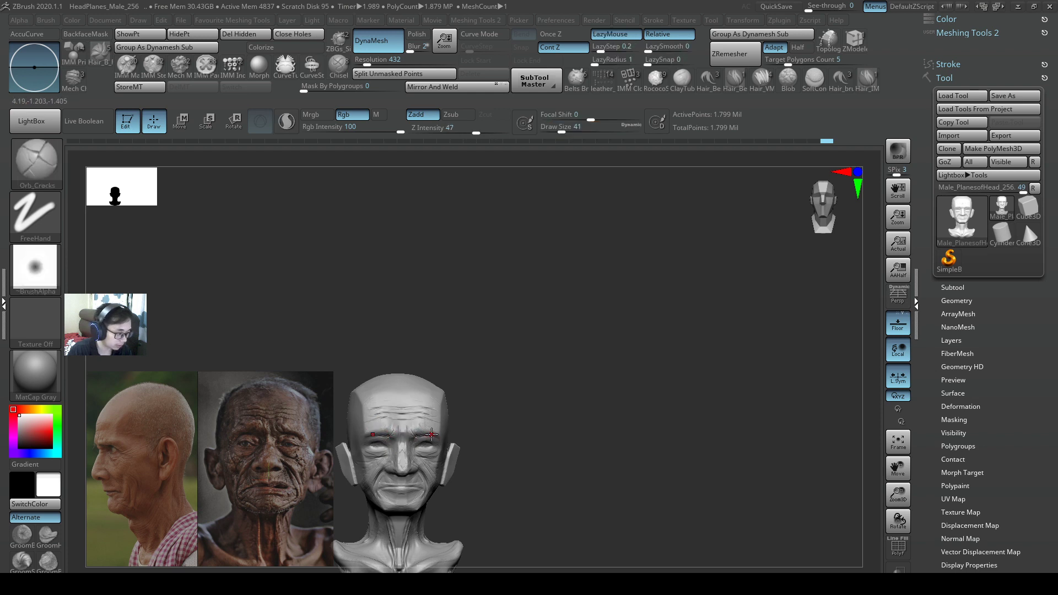
{"action": "mouse_move", "coordinate": [432, 434]}
{"action": "left_mouse_down"}
{"action": "mouse_move", "coordinate": [416, 434]}
{"action": "mouse_move", "coordinate": [426, 435]}
{"action": "mouse_move", "coordinate": [430, 459]}
{"action": "left_mouse_up"}
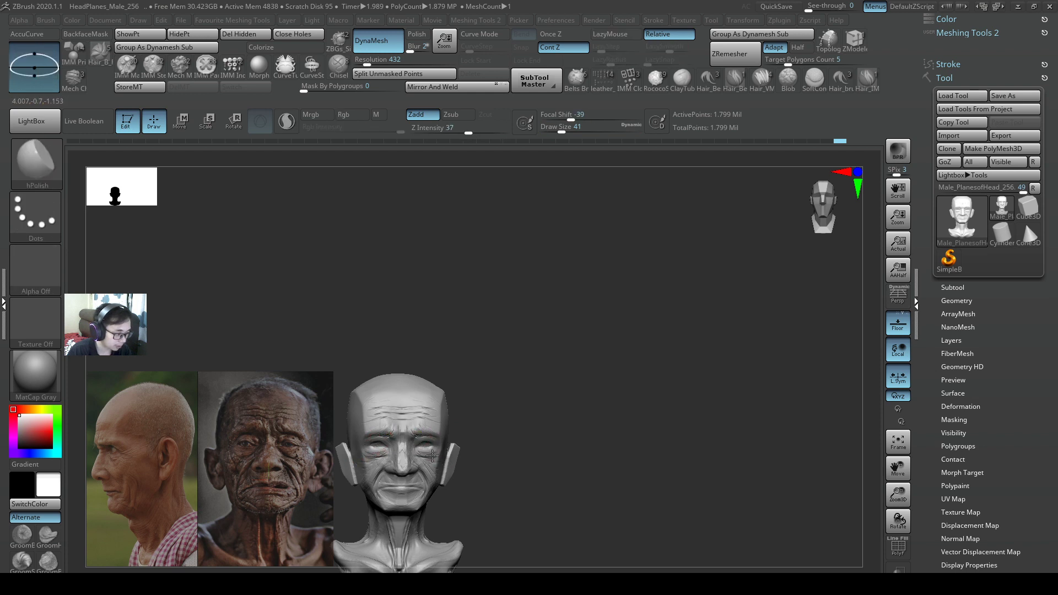
Step: Puff up the eyelids and eye bags with Inflat at draw size 120 and flatten them with hPolish
{"action": "key", "text": "b"}
{"action": "key", "text": "i"}
{"action": "key", "text": "n"}
{"action": "key", "text": "s"}
{"action": "left_click_drag", "start_coordinate": [445, 453], "coordinate": [459, 454]}
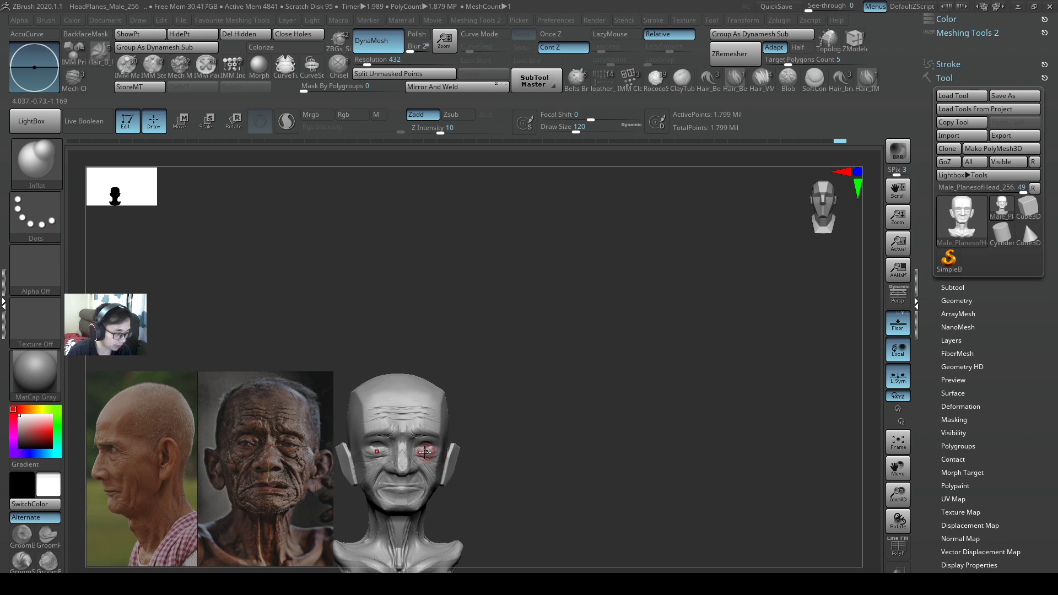
{"action": "key", "text": "b"}
{"action": "key", "text": "h"}
{"action": "key", "text": "p"}
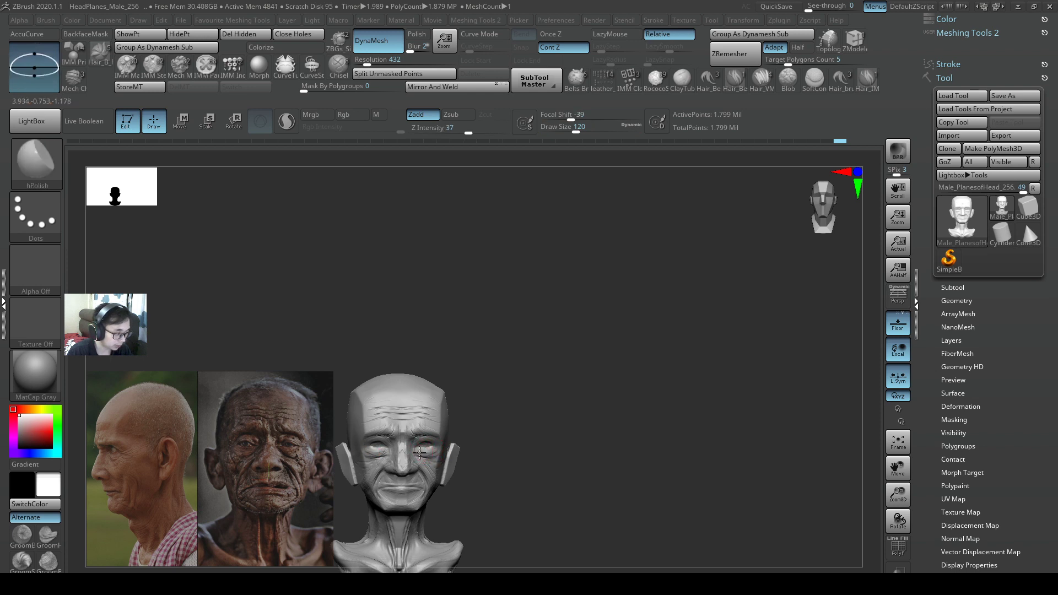
{"action": "left_click_drag", "start_coordinate": [422, 457], "coordinate": [422, 451]}
Step: Refine the creases between the brows and around the eyes with Orb_Cracks, setting the draw size to 104
{"action": "key", "text": "b"}
{"action": "key", "text": "o"}
{"action": "key", "text": "c"}
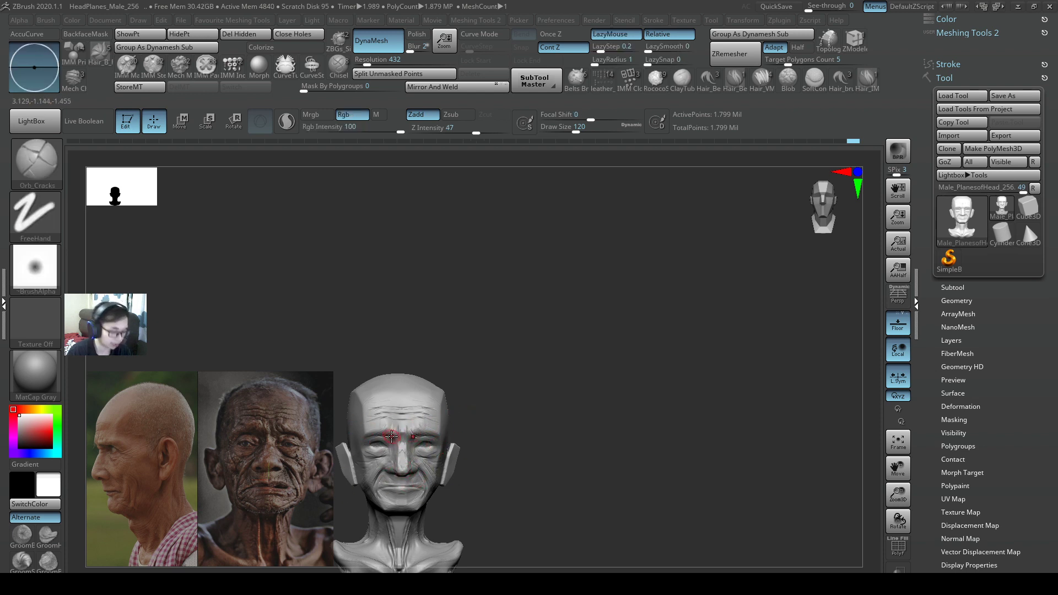
{"action": "left_click_drag", "start_coordinate": [397, 434], "coordinate": [395, 440], "text": "shift"}
{"action": "key", "text": "s"}
{"action": "key", "text": "s"}
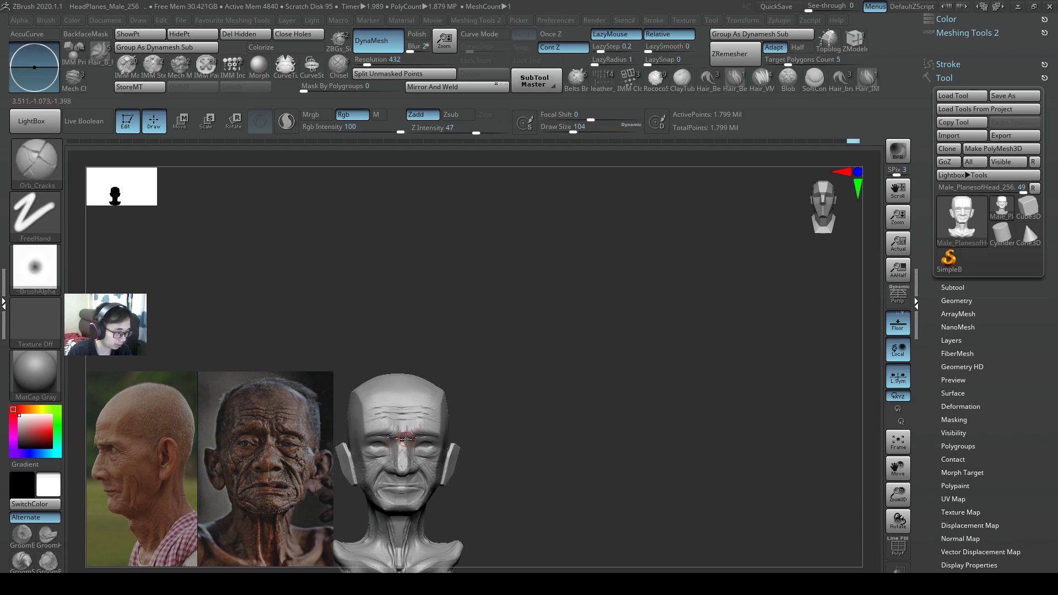
{"action": "mouse_move", "coordinate": [410, 450]}
{"action": "left_mouse_down"}
{"action": "mouse_move", "coordinate": [423, 439]}
{"action": "mouse_move", "coordinate": [425, 449]}
{"action": "left_mouse_up"}
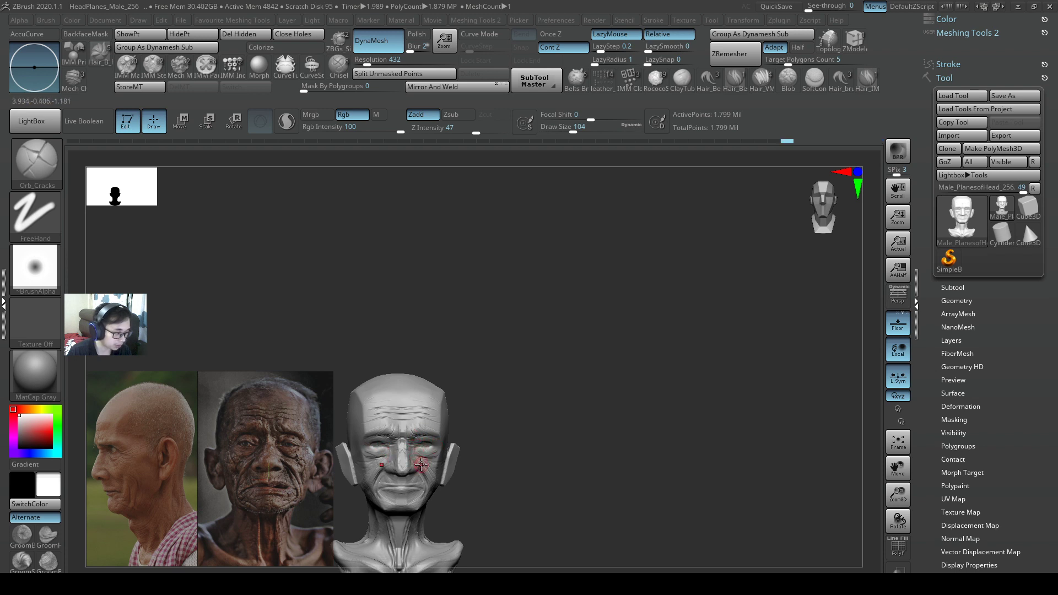
Step: Carve cheek and chin creases with Orb_Cracks, and add finer wrinkles above the brows at draw size 56
{"action": "mouse_move", "coordinate": [425, 479]}
{"action": "left_mouse_down"}
{"action": "mouse_move", "coordinate": [423, 468]}
{"action": "mouse_move", "coordinate": [424, 477]}
{"action": "left_mouse_up"}
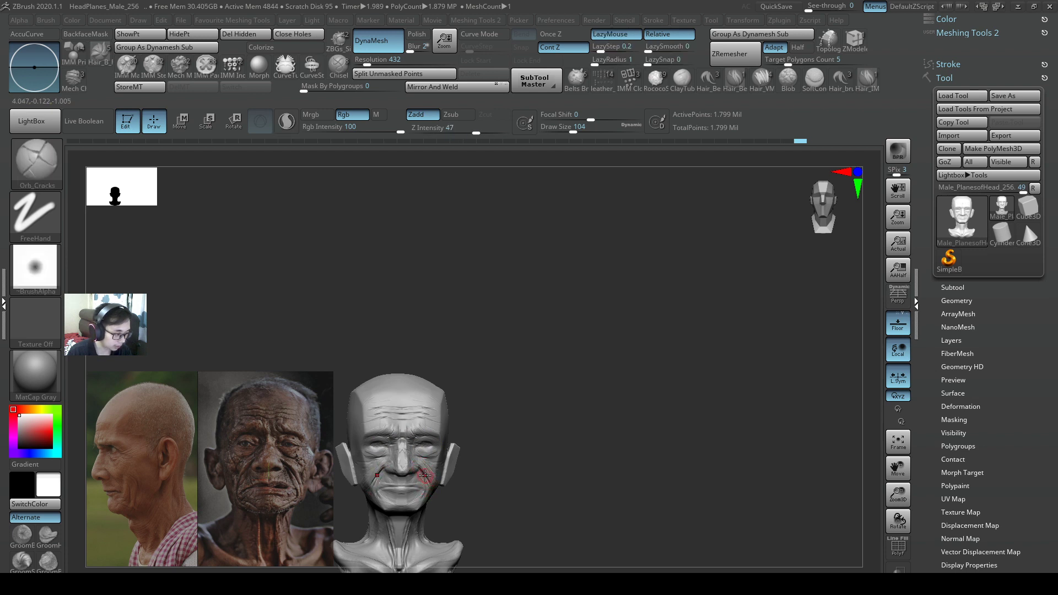
{"action": "left_click_drag", "start_coordinate": [420, 474], "coordinate": [413, 503]}
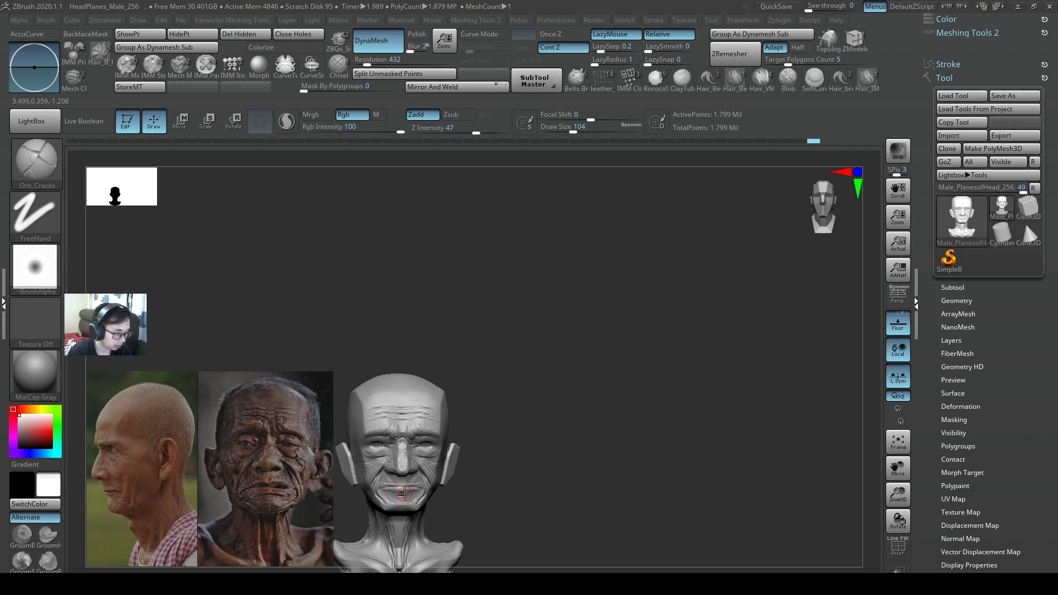
{"action": "key", "text": "s"}
{"action": "left_click", "coordinate": [422, 434]}
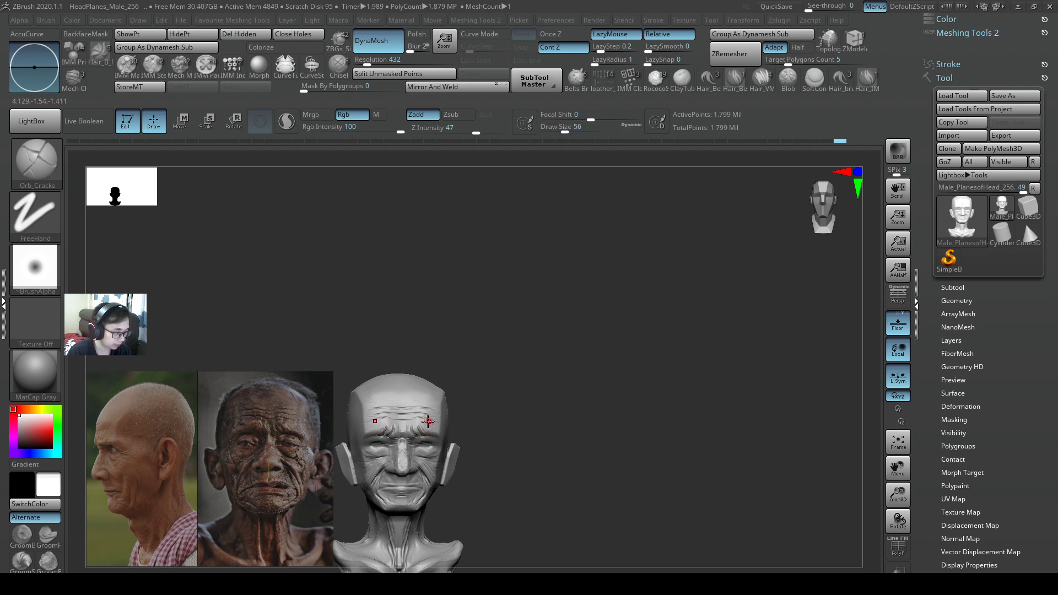
Step: Reshape the brows and inner forehead folds with SnakeHook, raising the draw size to 245
{"action": "key", "text": "b"}
{"action": "key", "text": "s"}
{"action": "key", "text": "h"}
{"action": "key", "text": "s"}
{"action": "left_click", "coordinate": [432, 426]}
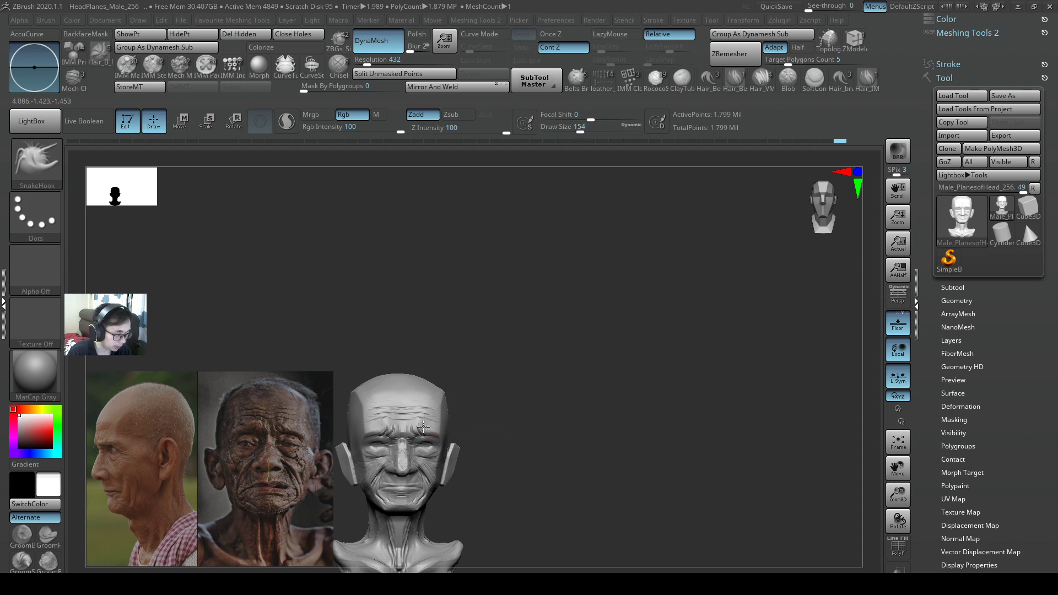
{"action": "key", "text": "s"}
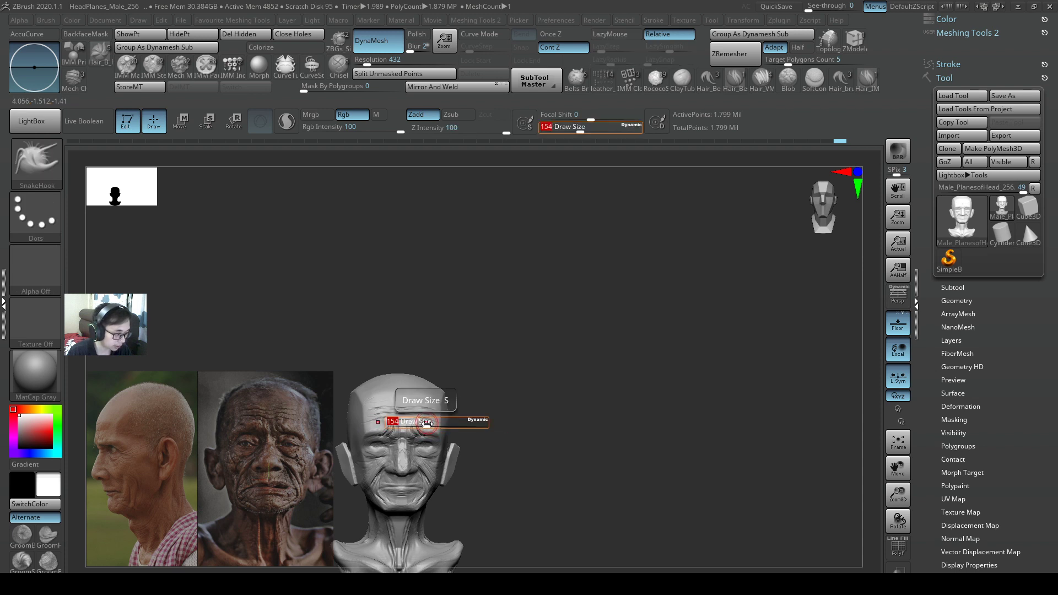
{"action": "left_click", "coordinate": [427, 424]}
{"action": "key", "text": "s"}
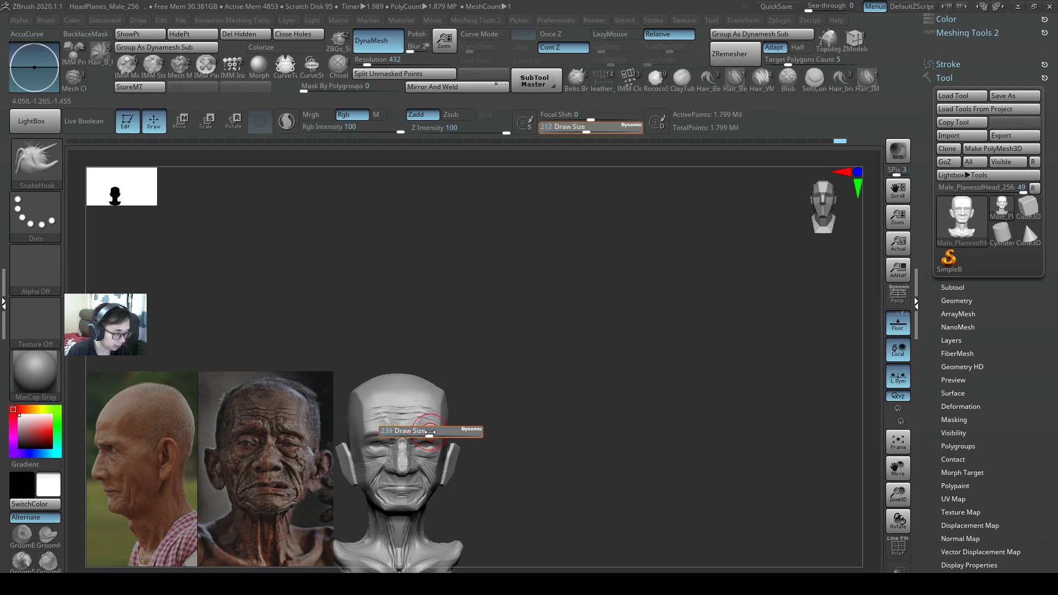
{"action": "left_click", "coordinate": [425, 432]}
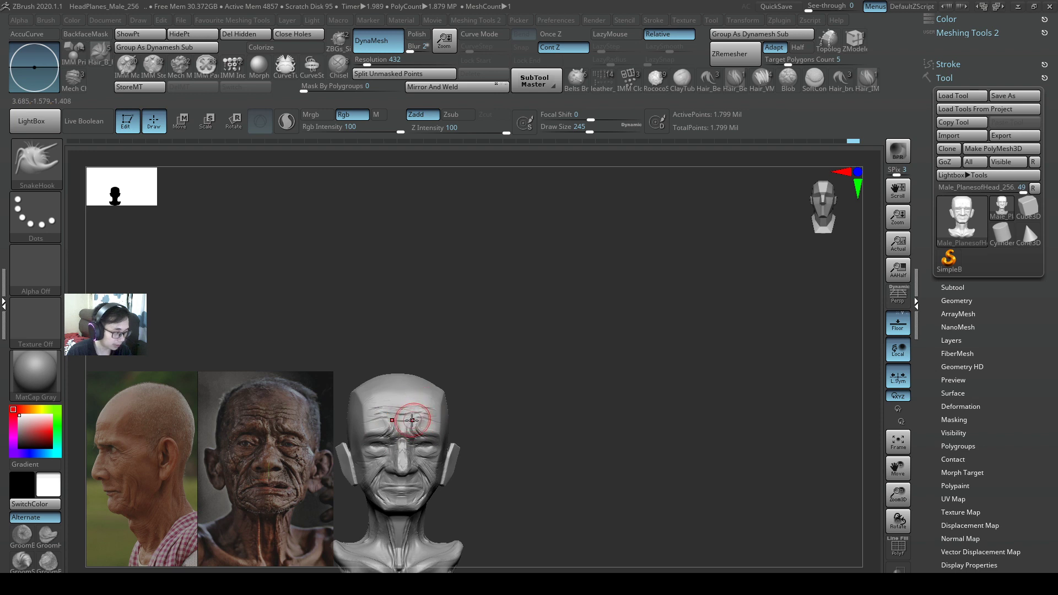
Step: Pull the mouth corners and lower cheeks into a drooping frown with SnakeHook at draw sizes 262 and 212
{"action": "key", "text": "ctrl"}
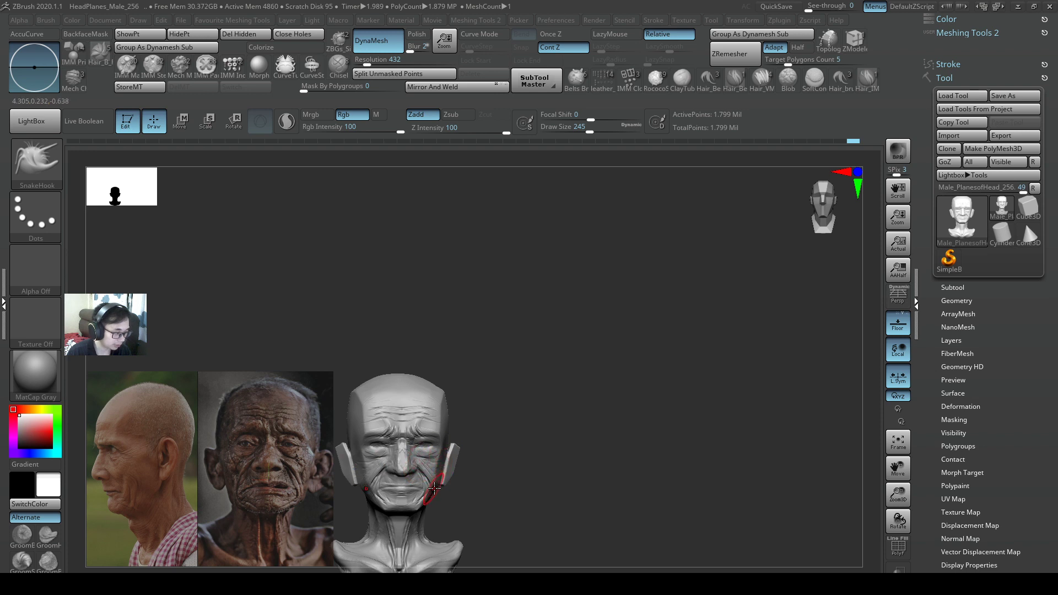
{"action": "key", "text": "s"}
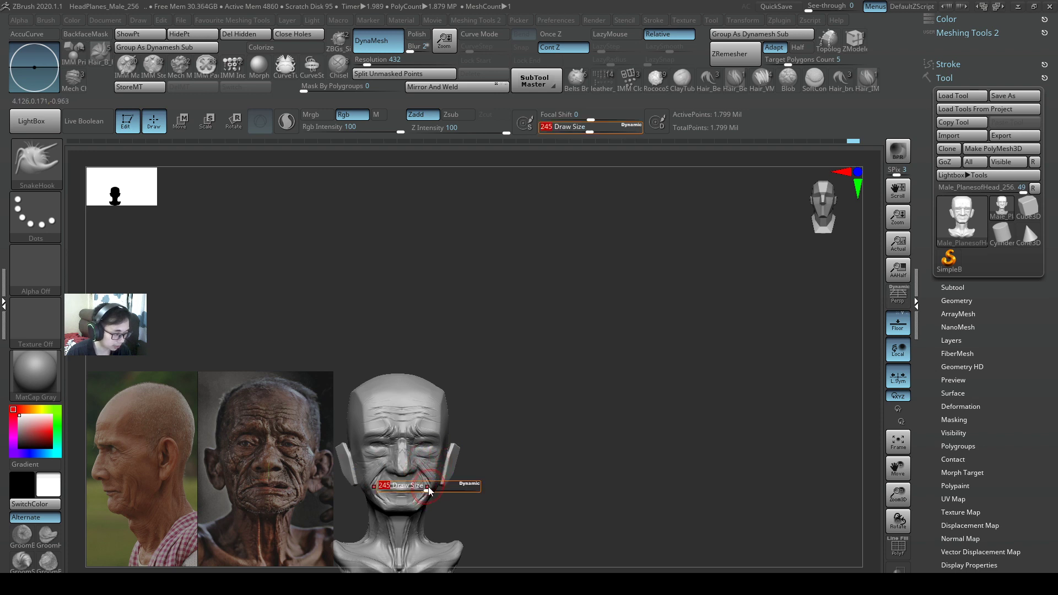
{"action": "left_click_drag", "start_coordinate": [427, 489], "coordinate": [422, 484]}
{"action": "key", "text": "s"}
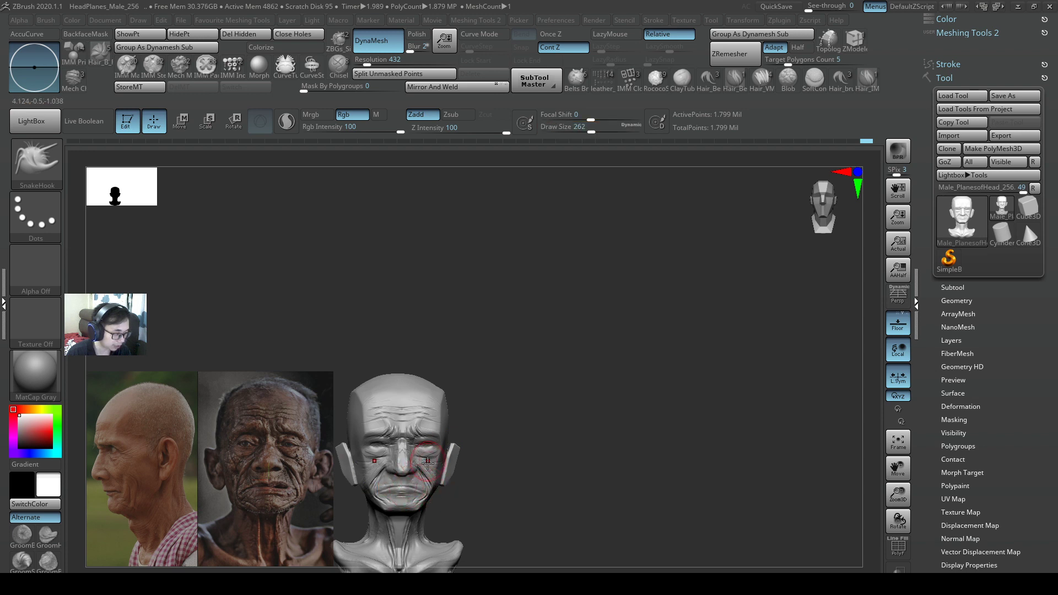
{"action": "key", "text": "s"}
{"action": "left_click_drag", "start_coordinate": [427, 483], "coordinate": [426, 490]}
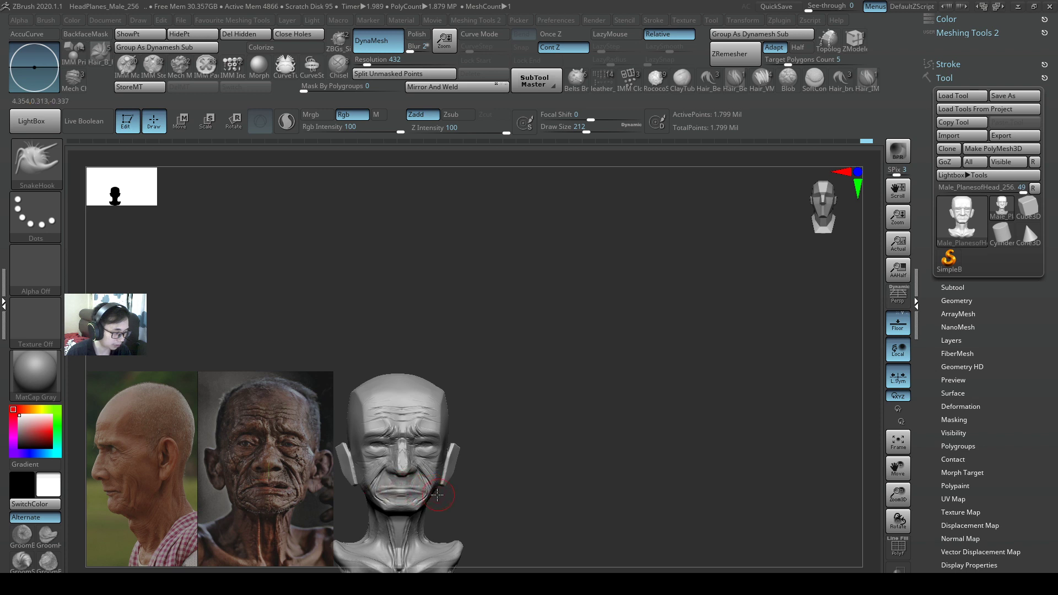
{"action": "key", "text": "ctrl+z"}
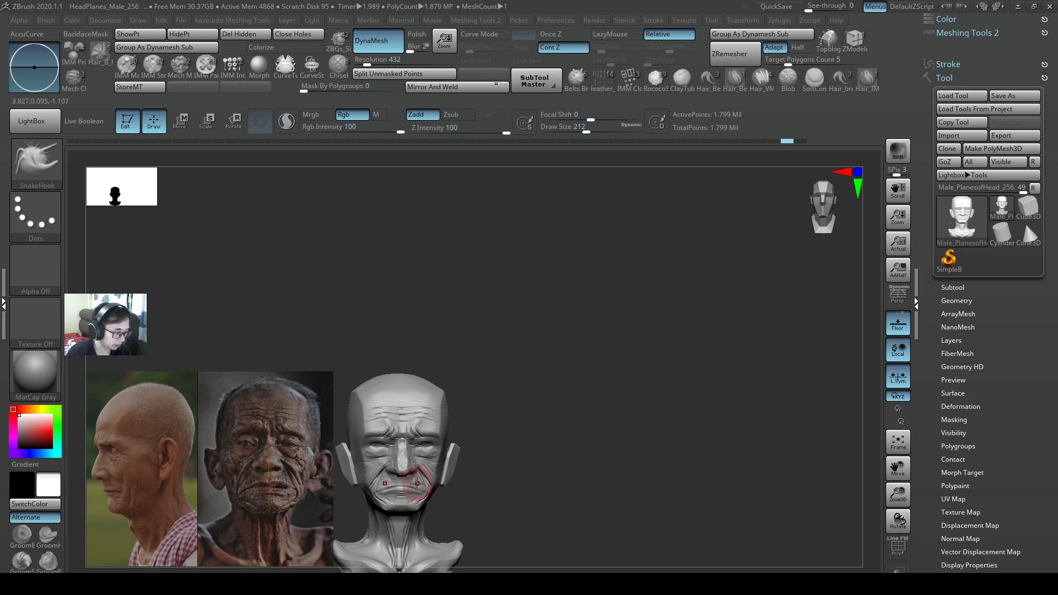
{"action": "left_click_drag", "start_coordinate": [417, 484], "coordinate": [416, 489]}
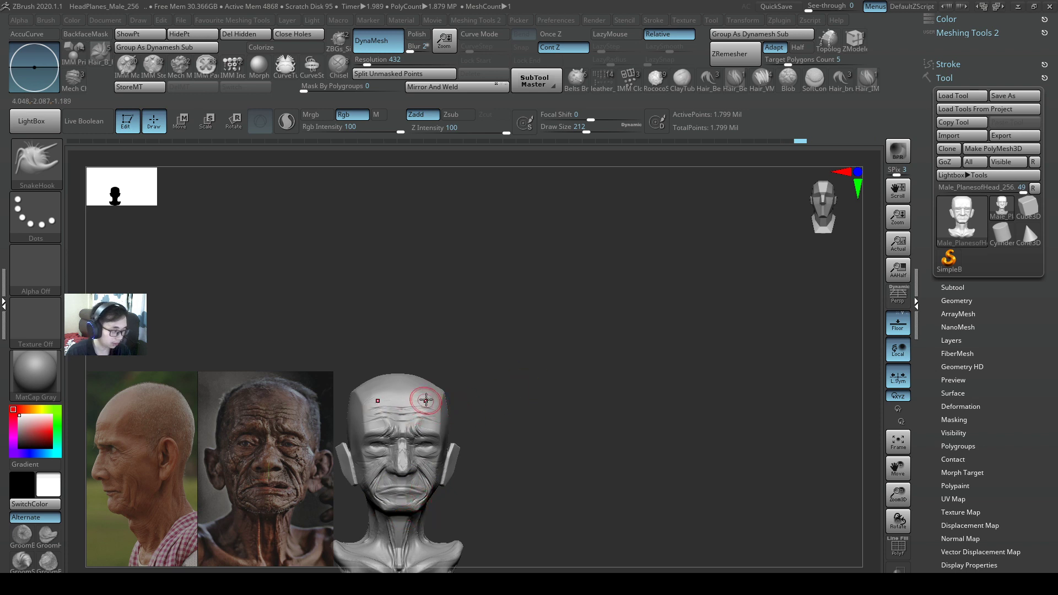
Step: Carve additional fine forehead wrinkles above the brows with Orb_Cracks at draw size 51
{"action": "key", "text": "1"}
{"action": "key", "text": "s"}
{"action": "left_click_drag", "start_coordinate": [431, 405], "coordinate": [402, 406]}
{"action": "key", "text": "s"}
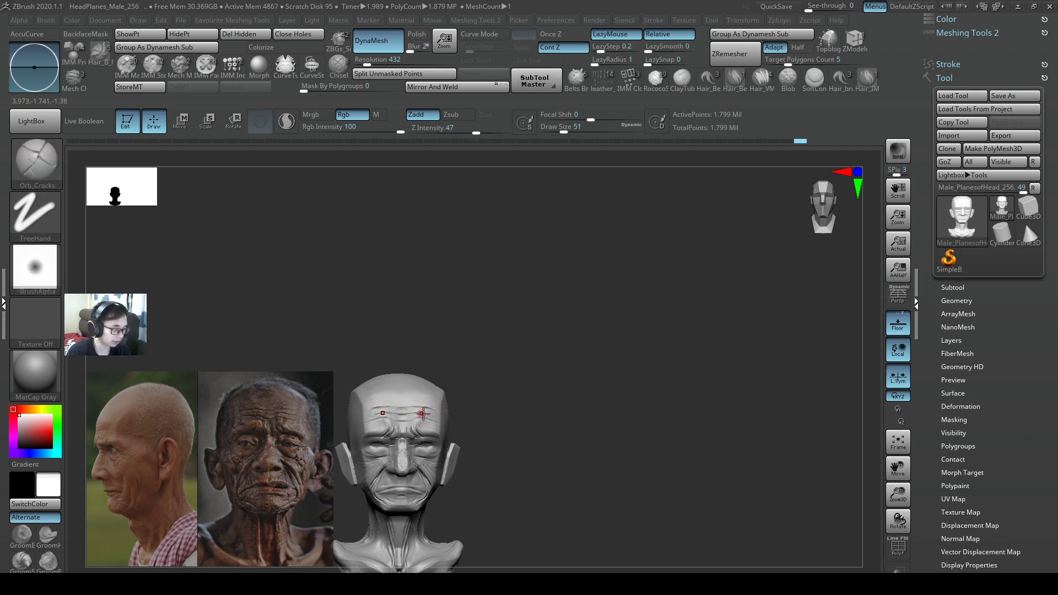
{"action": "left_click_drag", "start_coordinate": [418, 416], "coordinate": [421, 417]}
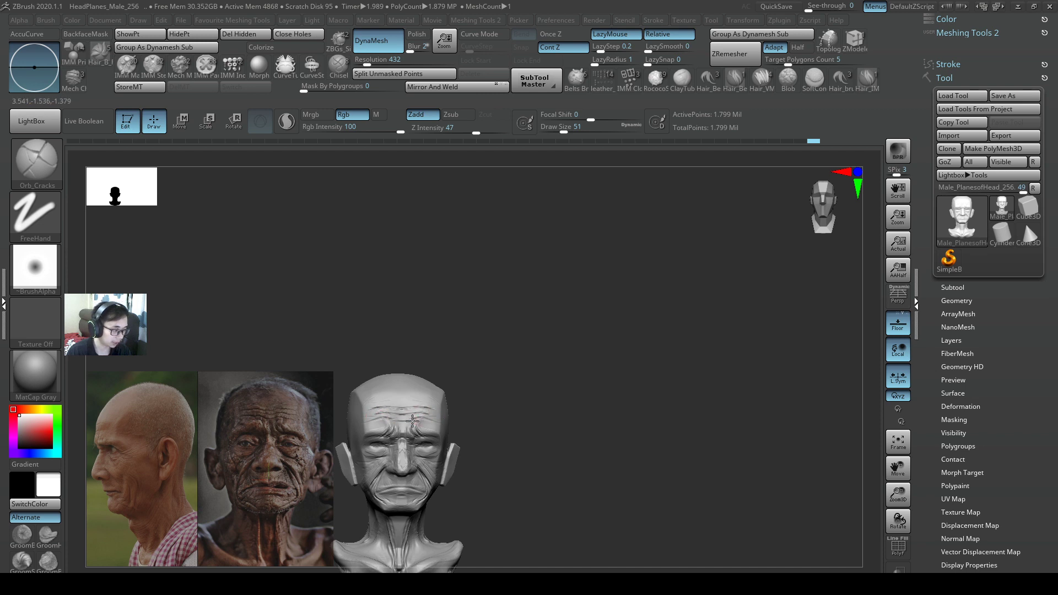
{"action": "key", "text": "f"}
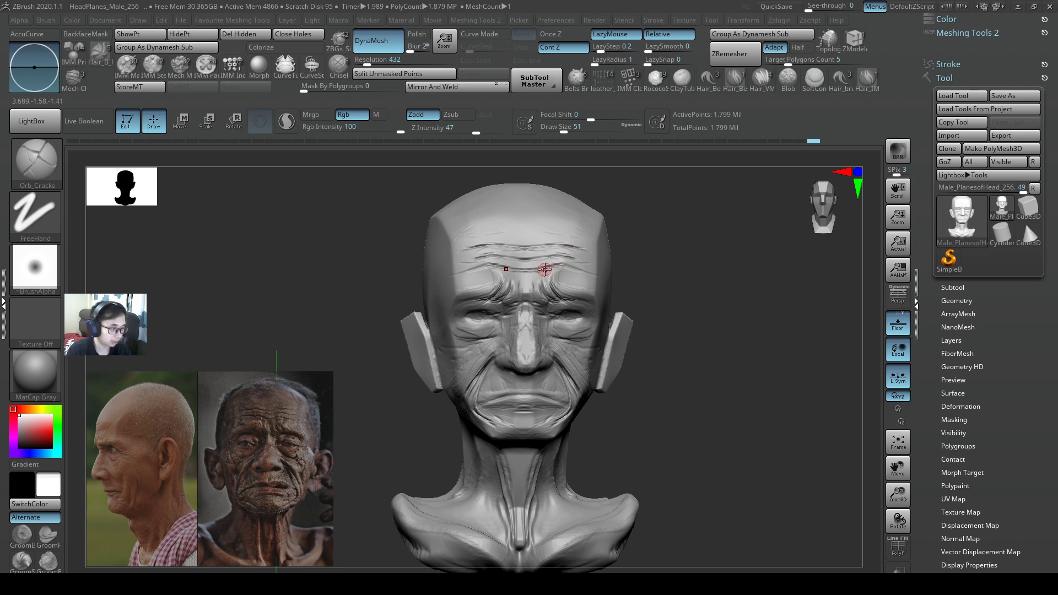
{"action": "left_click_drag", "start_coordinate": [572, 270], "coordinate": [592, 271]}
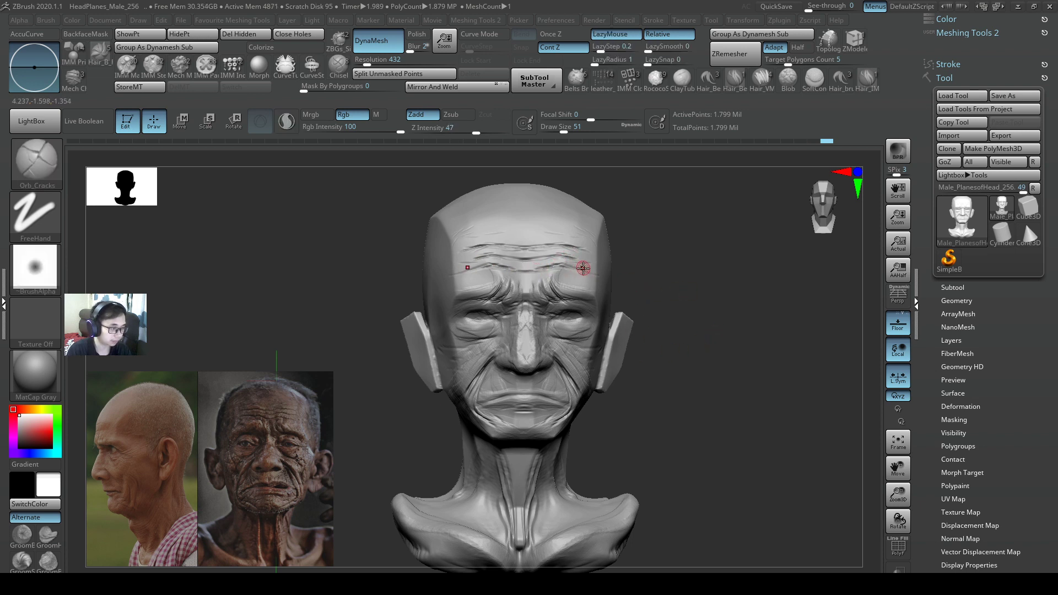
{"action": "key", "text": "f"}
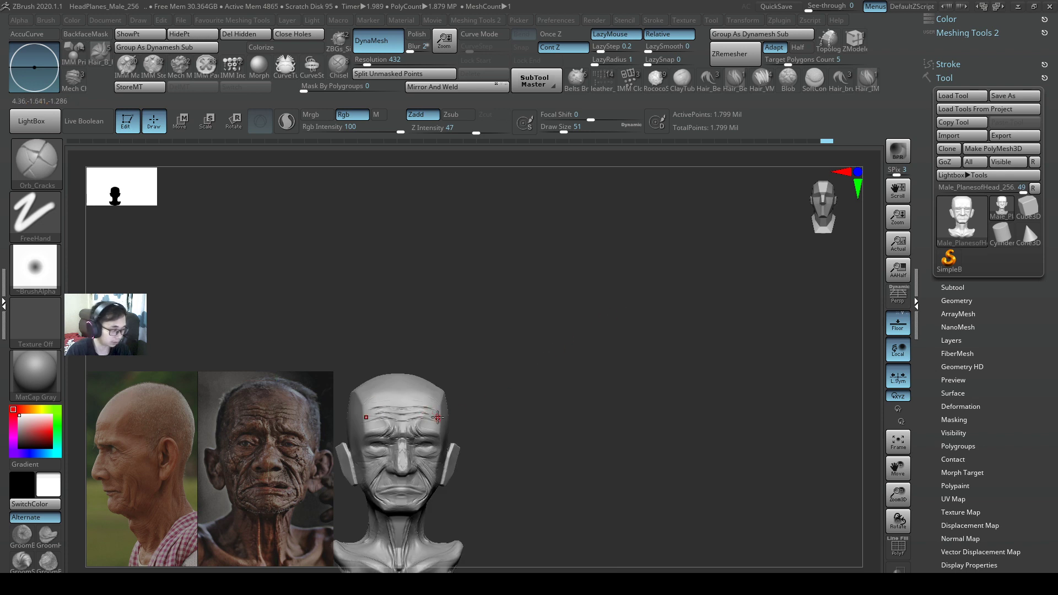
Step: Tighten the forehead and brow folds with the Pinch brush at draw size 172
{"action": "key", "text": "b"}
{"action": "key", "text": "s"}
{"action": "key", "text": "h"}
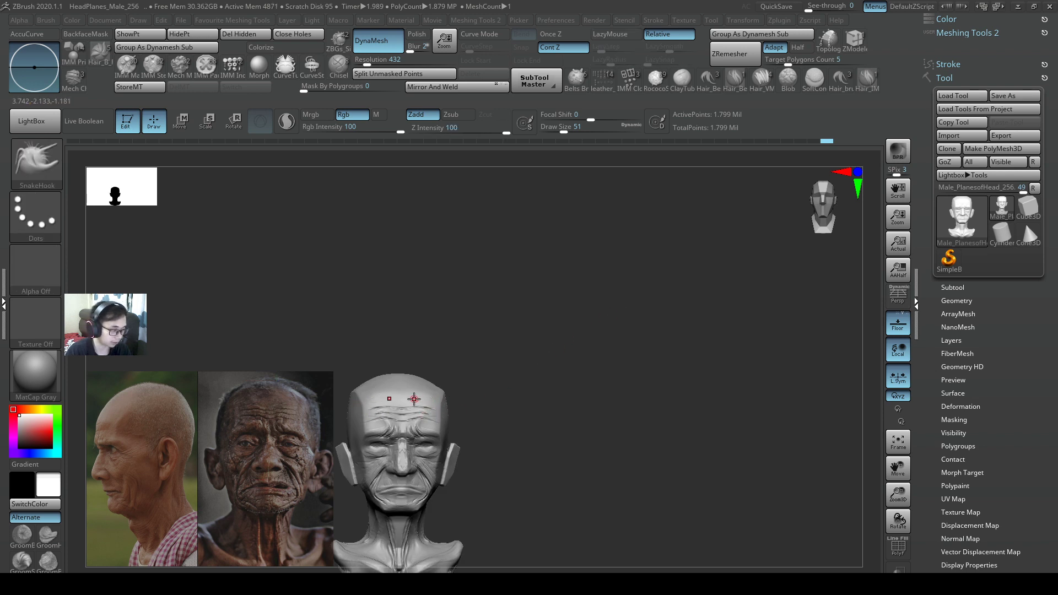
{"action": "key", "text": "b"}
{"action": "key", "text": "p"}
{"action": "key", "text": "i"}
{"action": "key", "text": "s"}
{"action": "left_click_drag", "start_coordinate": [430, 399], "coordinate": [448, 400]}
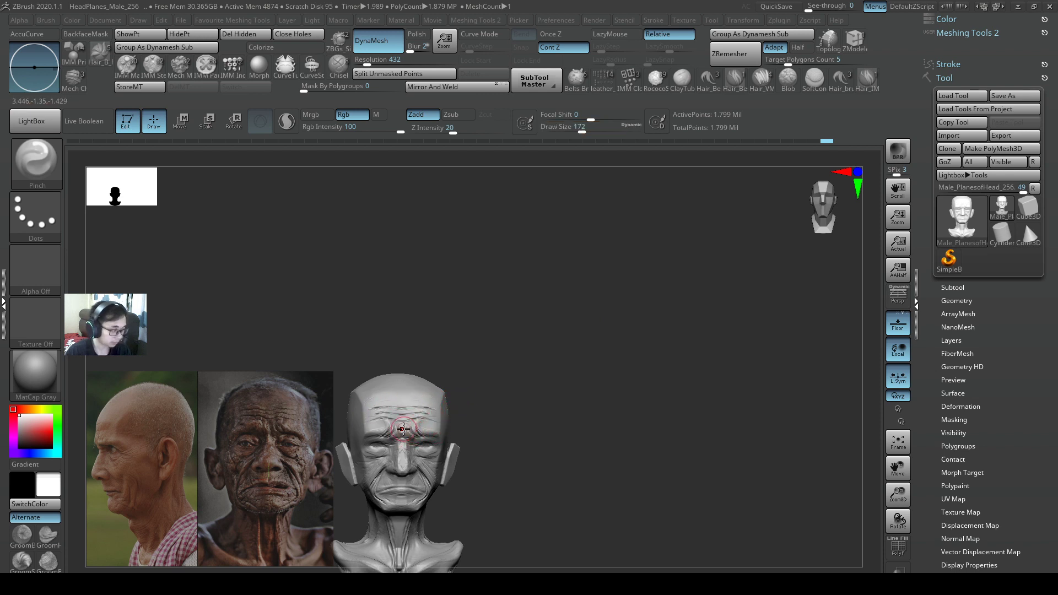
Step: Build up the area between the brows and the nose bridge with ClayBuildup at draw size 101
{"action": "key", "text": "b"}
{"action": "key", "text": "c"}
{"action": "key", "text": "b"}
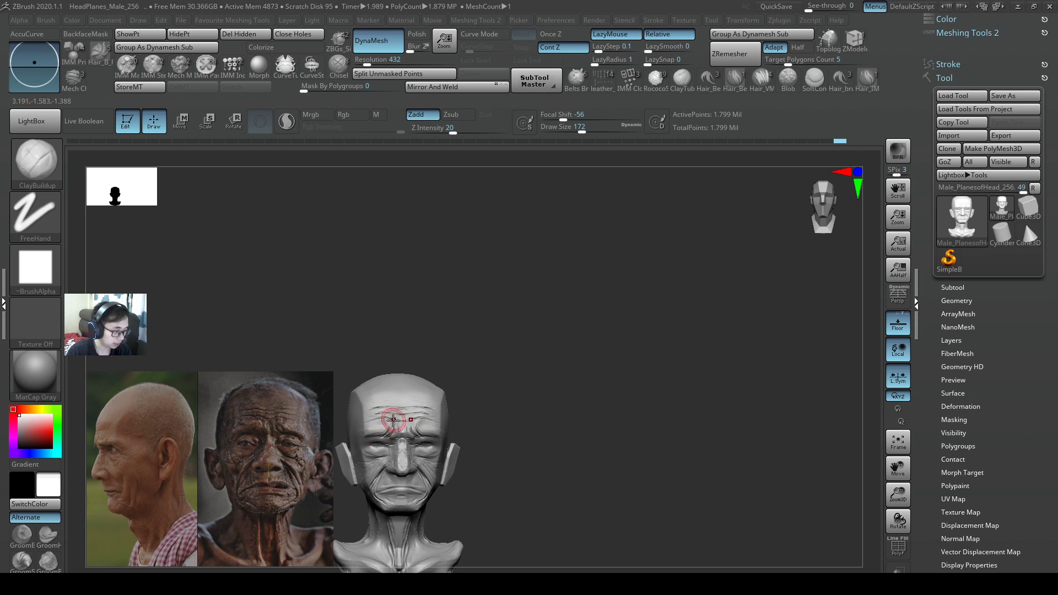
{"action": "key", "text": "s"}
{"action": "left_click_drag", "start_coordinate": [384, 429], "coordinate": [441, 433]}
{"action": "key", "text": "s"}
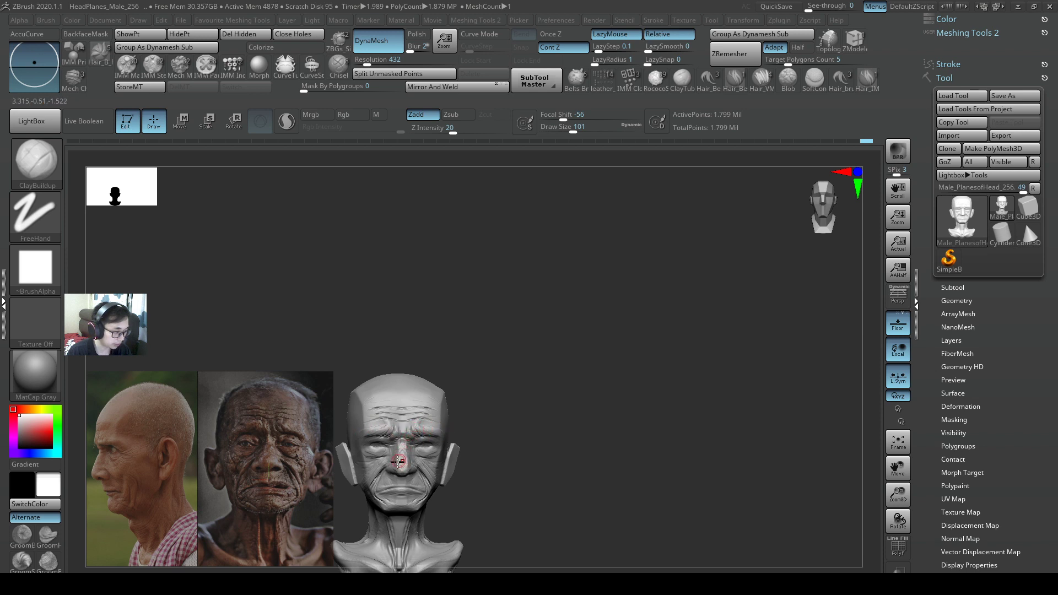
Step: Adjust the shape of the nose with SnakeHook at draw size 158
{"action": "key", "text": "b"}
{"action": "key", "text": "s"}
{"action": "key", "text": "h"}
{"action": "key", "text": "s"}
{"action": "left_click_drag", "start_coordinate": [407, 448], "coordinate": [407, 449]}
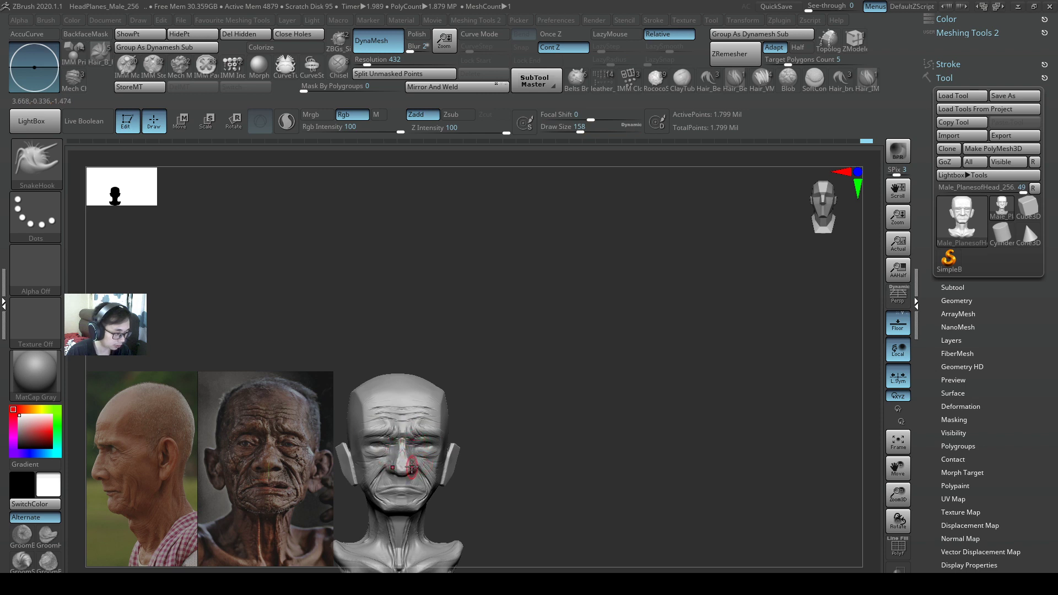
Step: Puff up the sides of the nose and the brow folds with Inflat at draw size 212
{"action": "key", "text": "b"}
{"action": "key", "text": "i"}
{"action": "key", "text": "n"}
{"action": "key", "text": "s"}
{"action": "left_click_drag", "start_coordinate": [417, 460], "coordinate": [424, 460]}
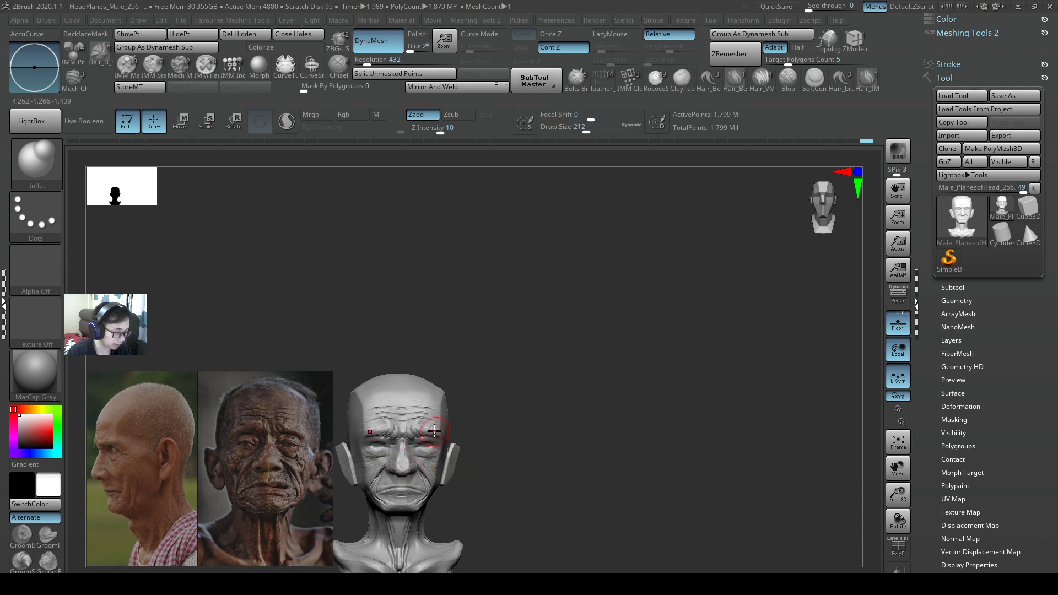
{"action": "left_click_drag", "start_coordinate": [408, 463], "coordinate": [409, 466]}
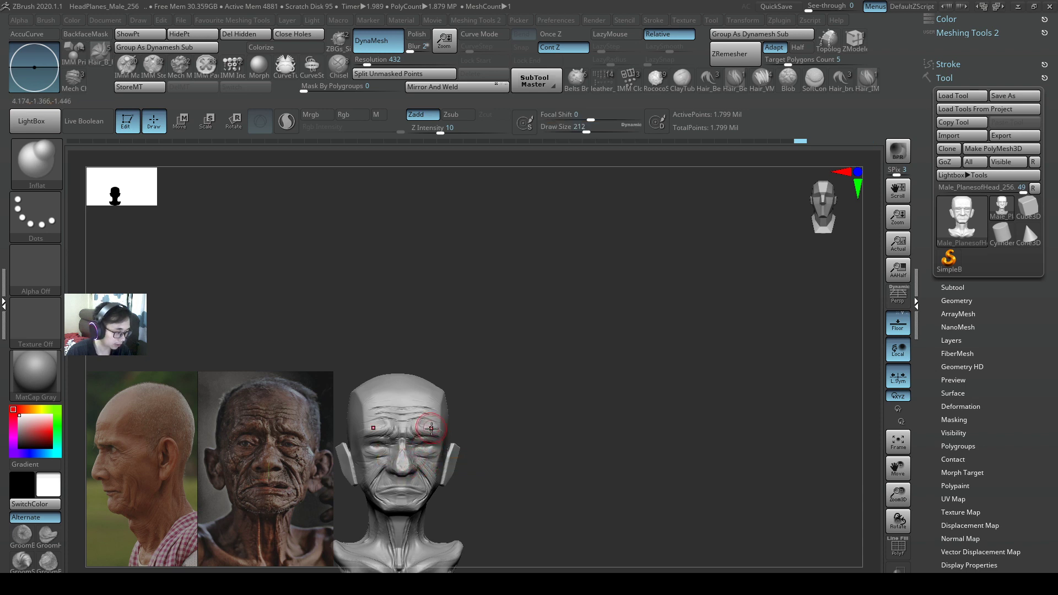
Step: Carve creases around the eyes and beside the nose with Orb_Cracks at draw sizes 104 and 74, undoing one bad stroke
{"action": "key", "text": "b"}
{"action": "key", "text": "o"}
{"action": "key", "text": "c"}
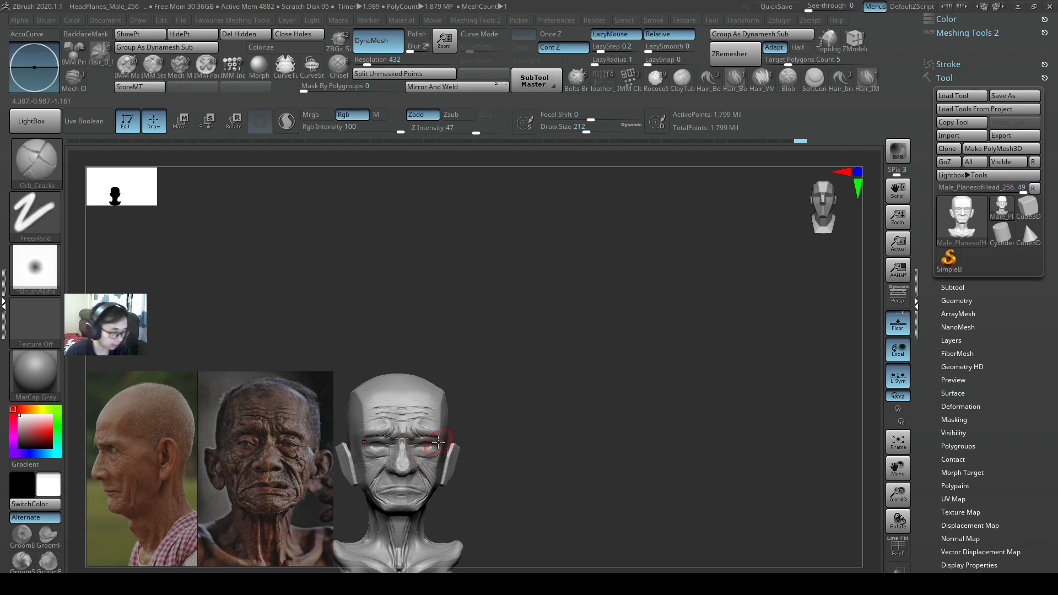
{"action": "key", "text": "s"}
{"action": "left_click_drag", "start_coordinate": [440, 445], "coordinate": [421, 450]}
{"action": "key", "text": "s"}
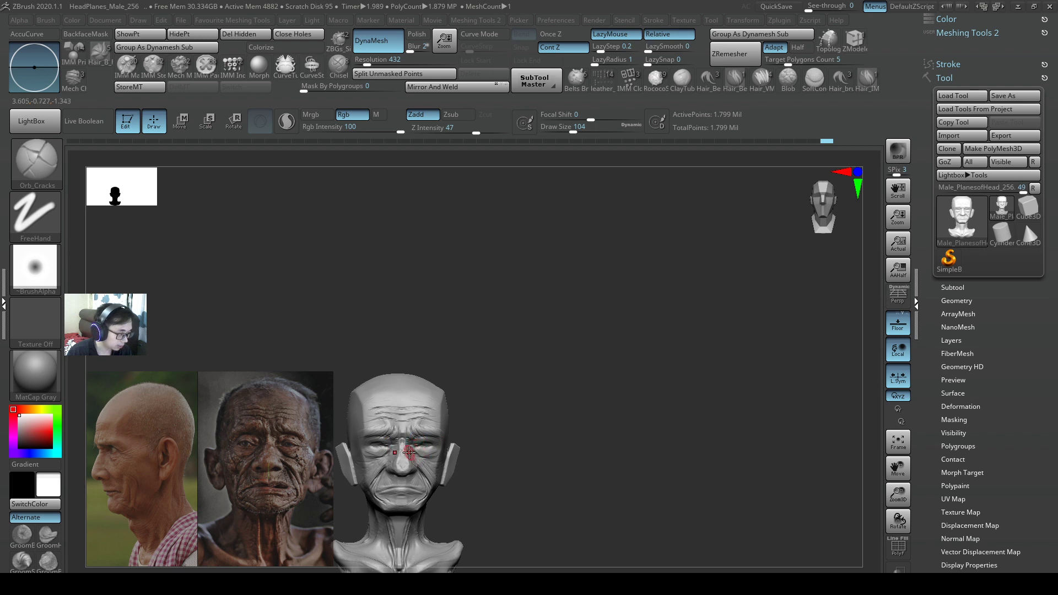
{"action": "left_click_drag", "start_coordinate": [411, 450], "coordinate": [423, 456]}
{"action": "key", "text": "ctrl+z"}
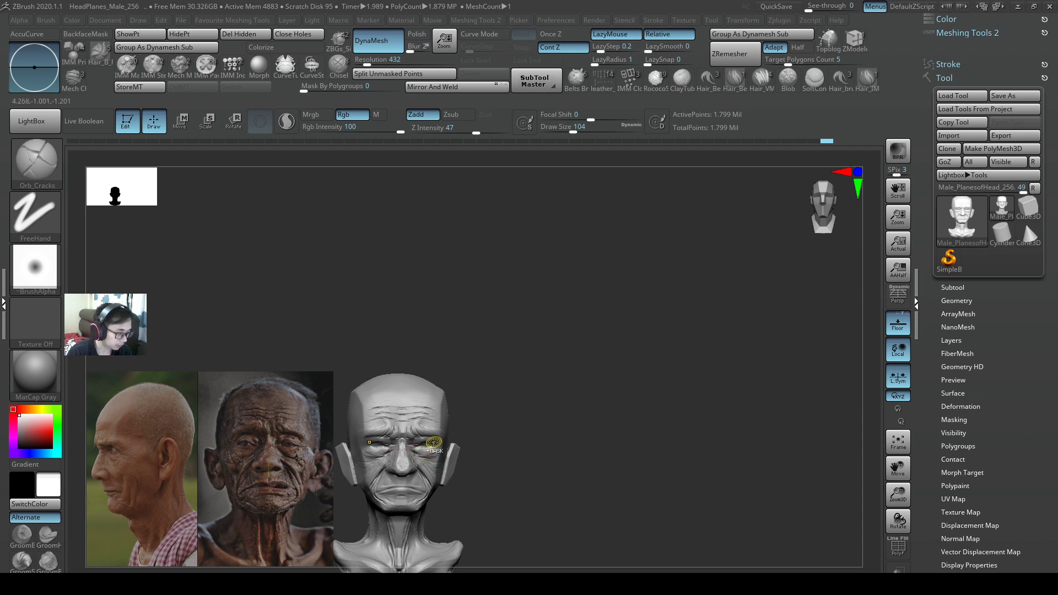
{"action": "key", "text": "s"}
{"action": "left_click", "coordinate": [425, 448]}
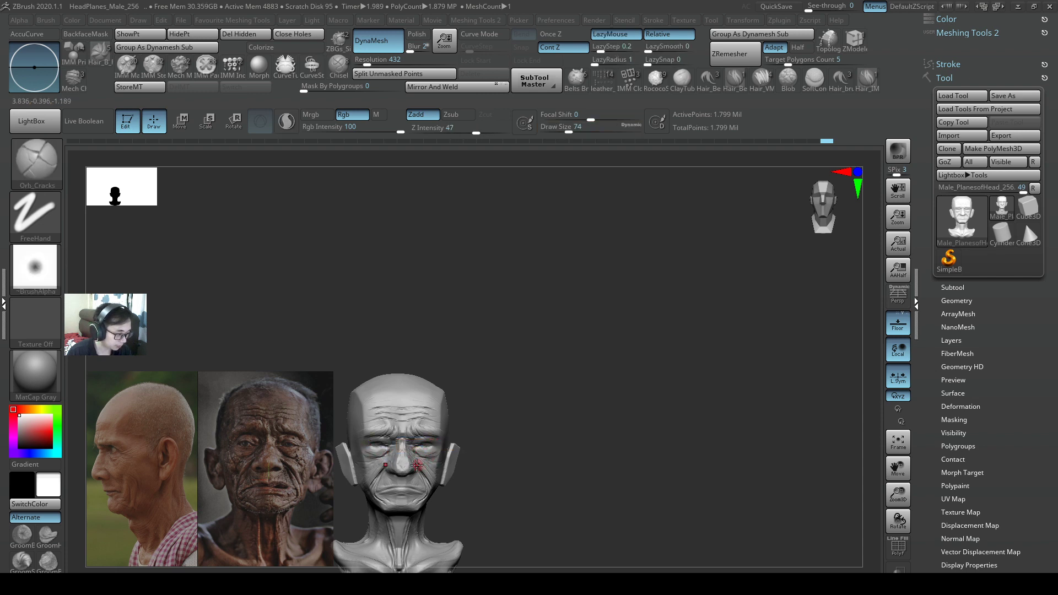
Step: Reshape the eye bags and upper cheeks with SnakeHook at draw size 158, enlarging it to 274
{"action": "key", "text": "b"}
{"action": "key", "text": "s"}
{"action": "key", "text": "h"}
{"action": "key", "text": "s"}
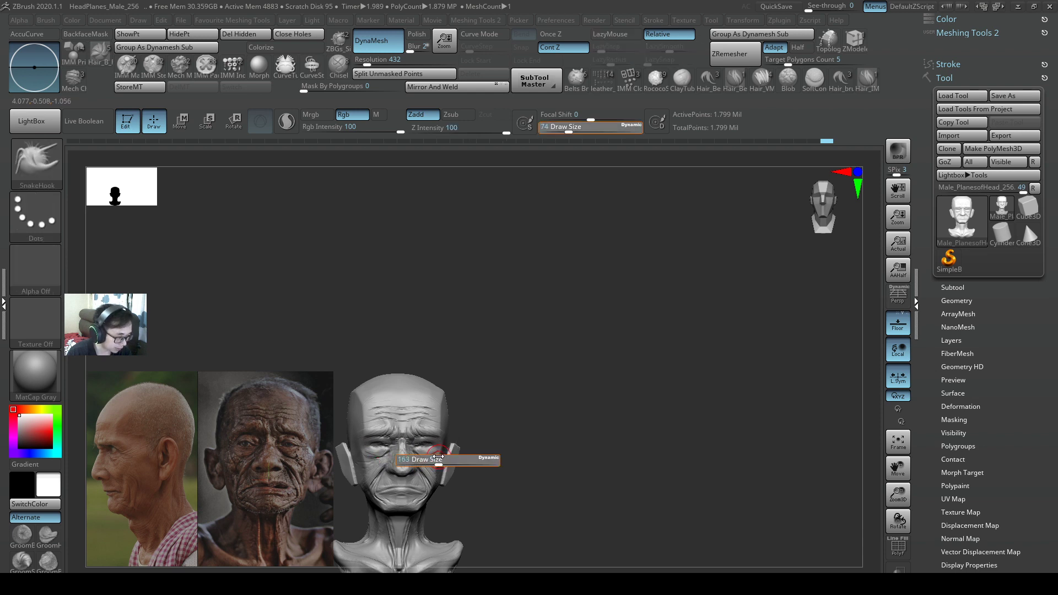
{"action": "left_click_drag", "start_coordinate": [438, 459], "coordinate": [436, 460]}
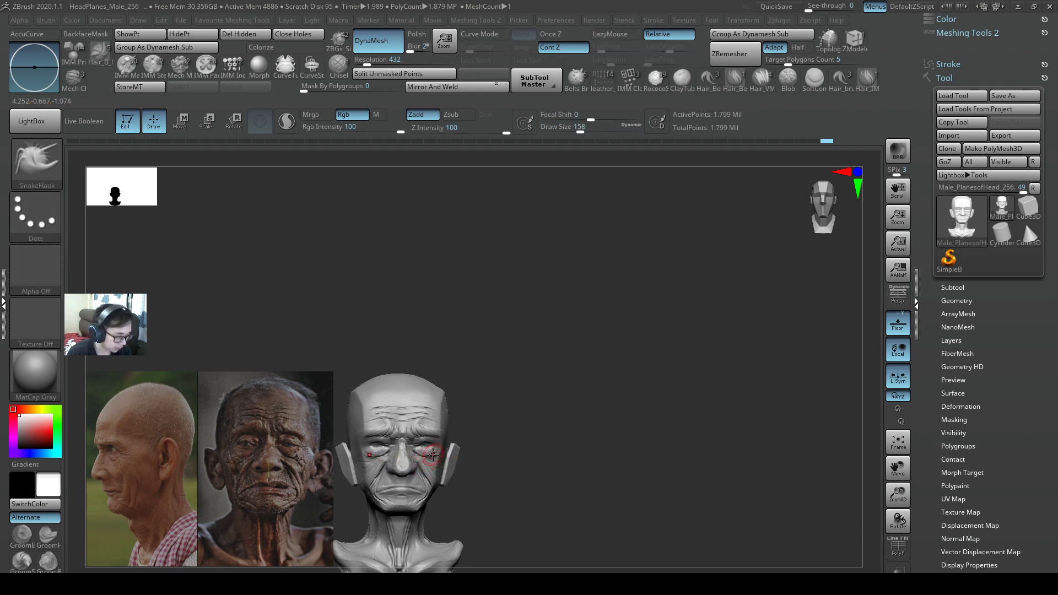
{"action": "key", "text": "s"}
{"action": "left_click_drag", "start_coordinate": [426, 464], "coordinate": [423, 467]}
{"action": "key", "text": "s"}
{"action": "left_click_drag", "start_coordinate": [432, 471], "coordinate": [437, 471]}
Step: Cut fine creases under the eyes and across the upper cheeks with Orb_Cracks at draw size 74
{"action": "key", "text": "1"}
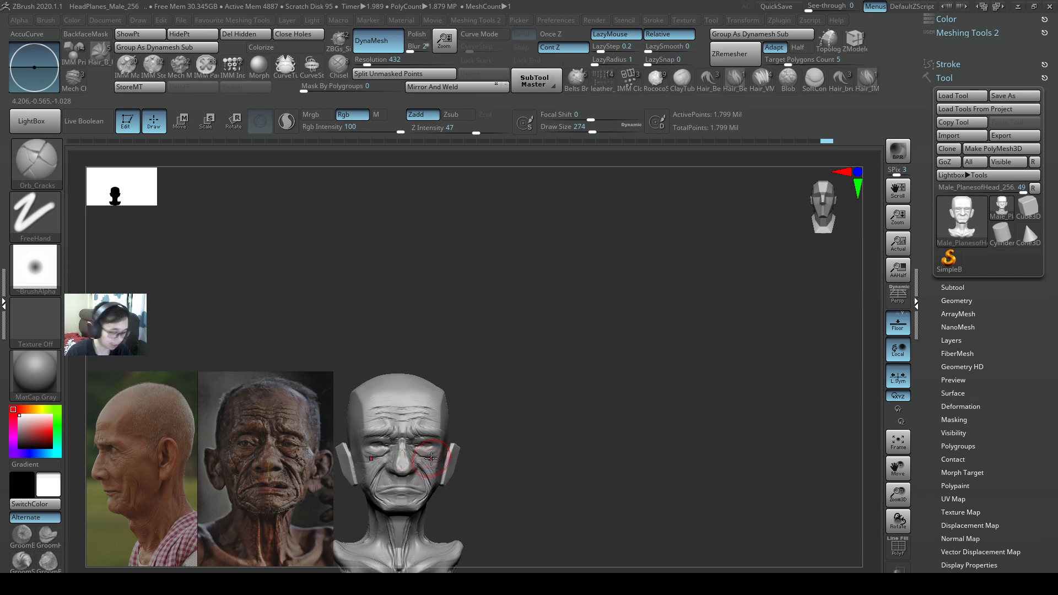
{"action": "key", "text": "s"}
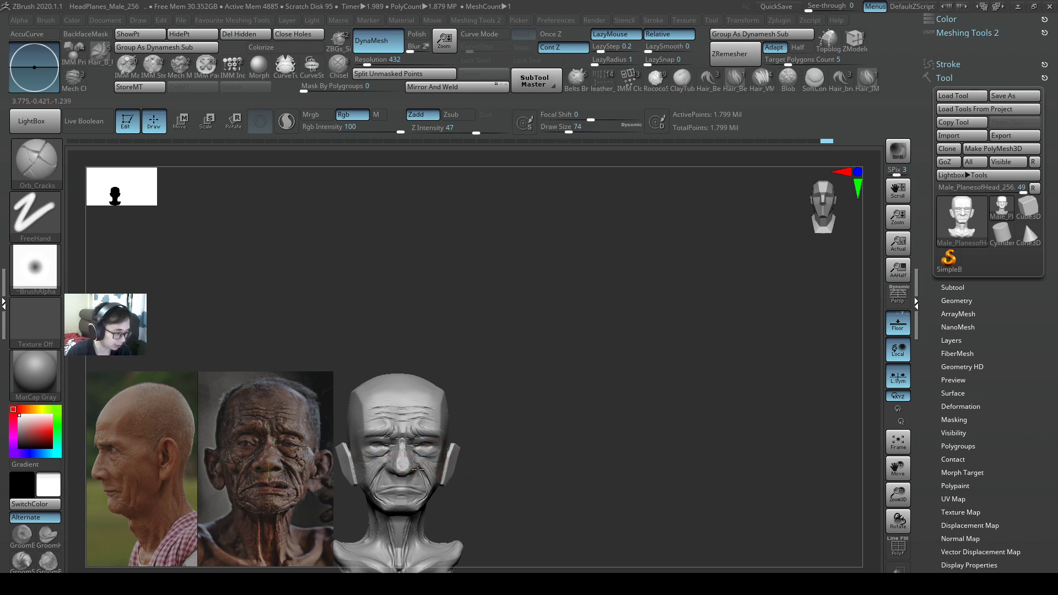
{"action": "key", "text": "ctrl"}
{"action": "key", "text": "ctrl"}
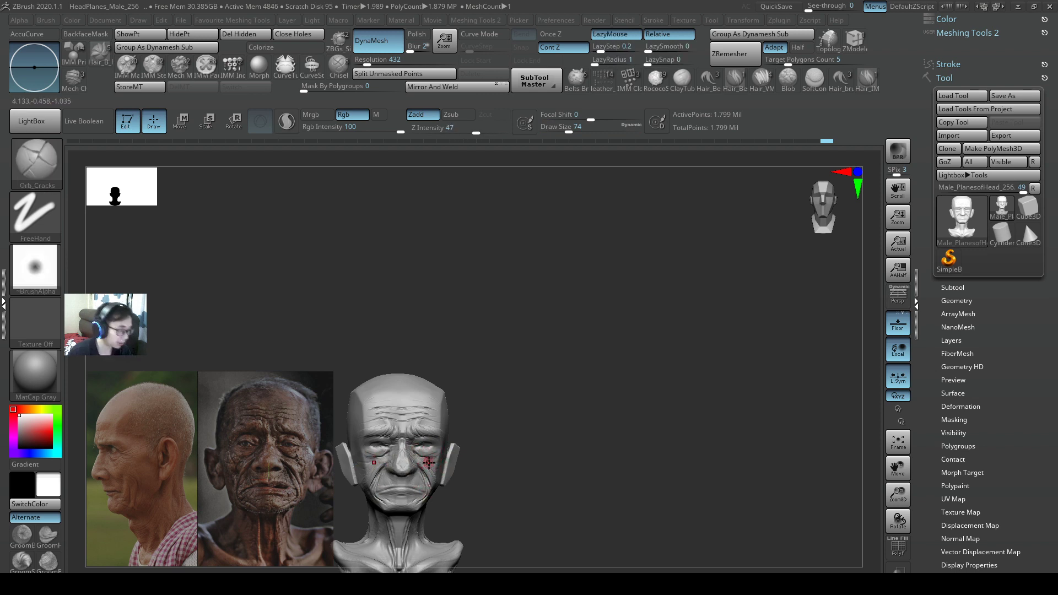
Step: Build up the cheek folds with ClayBuildup and crease them with Orb_Cracks at draw size 74, smoothing the strokes
{"action": "key", "text": "b"}
{"action": "key", "text": "c"}
{"action": "key", "text": "b"}
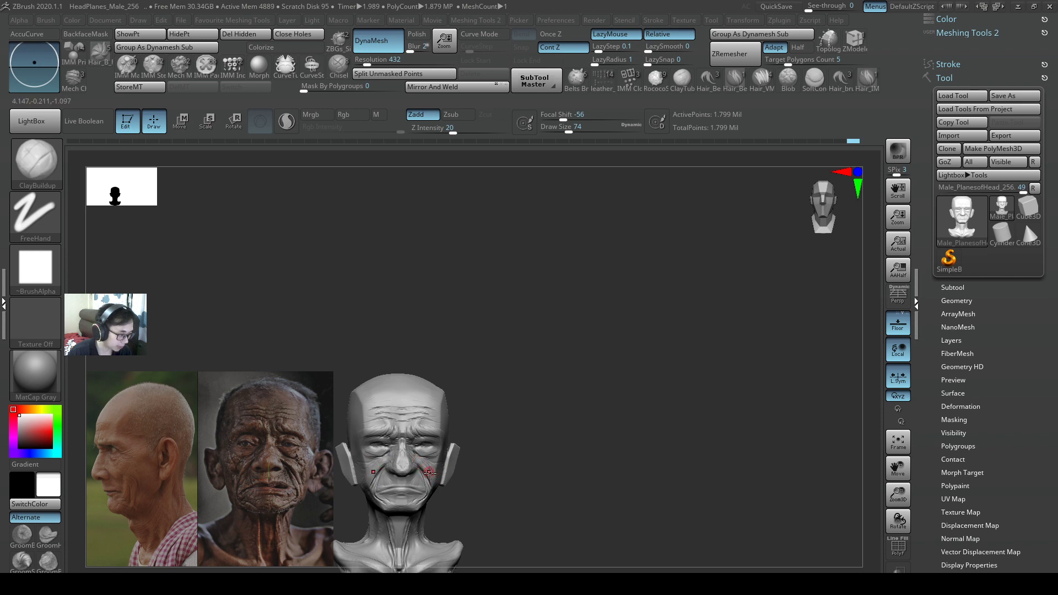
{"action": "key", "text": "2"}
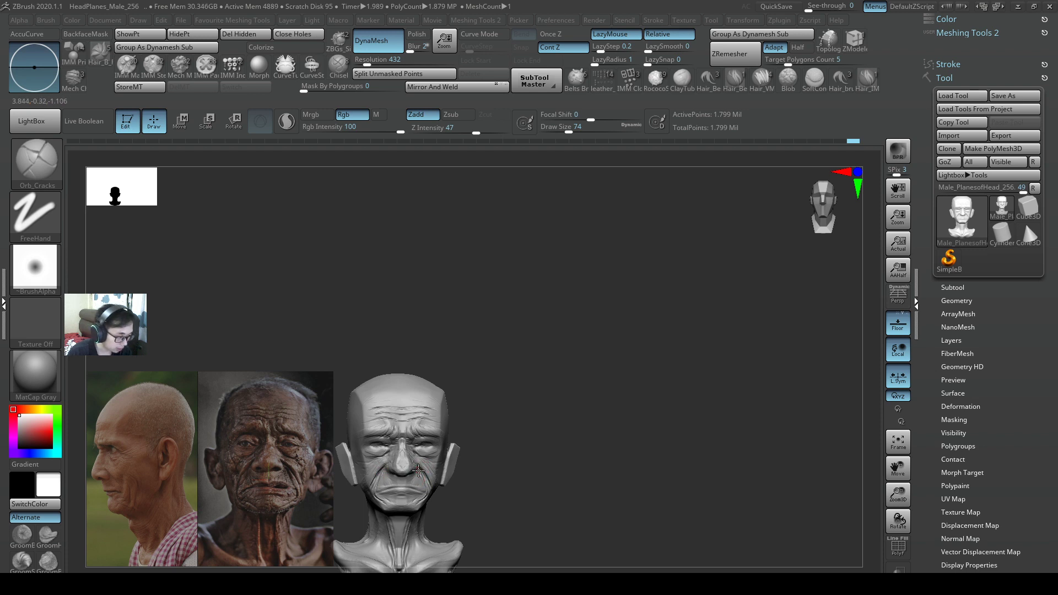
{"action": "key", "text": "shift"}
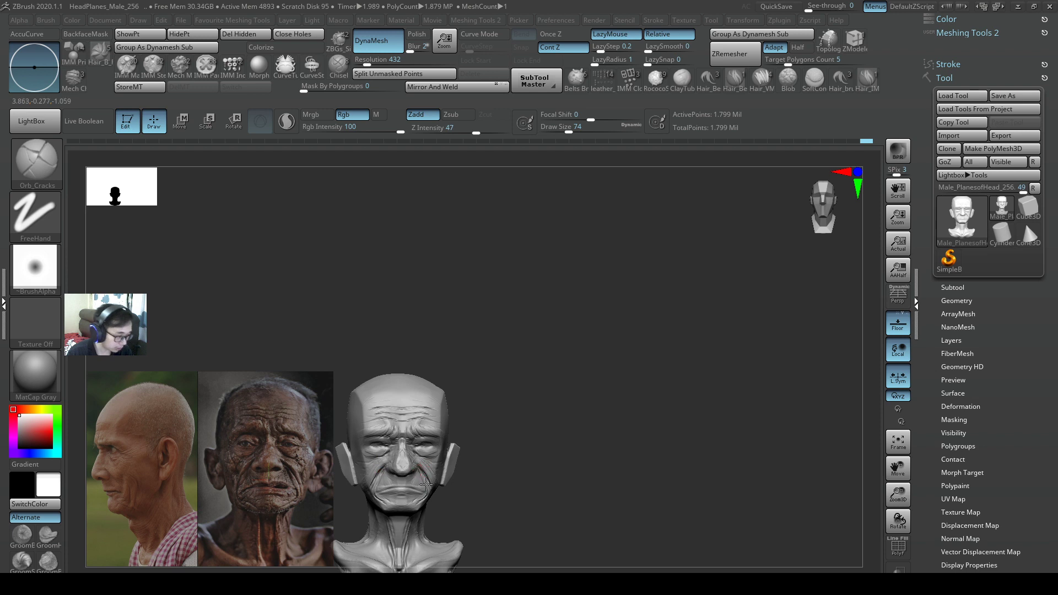
{"action": "key", "text": "shift"}
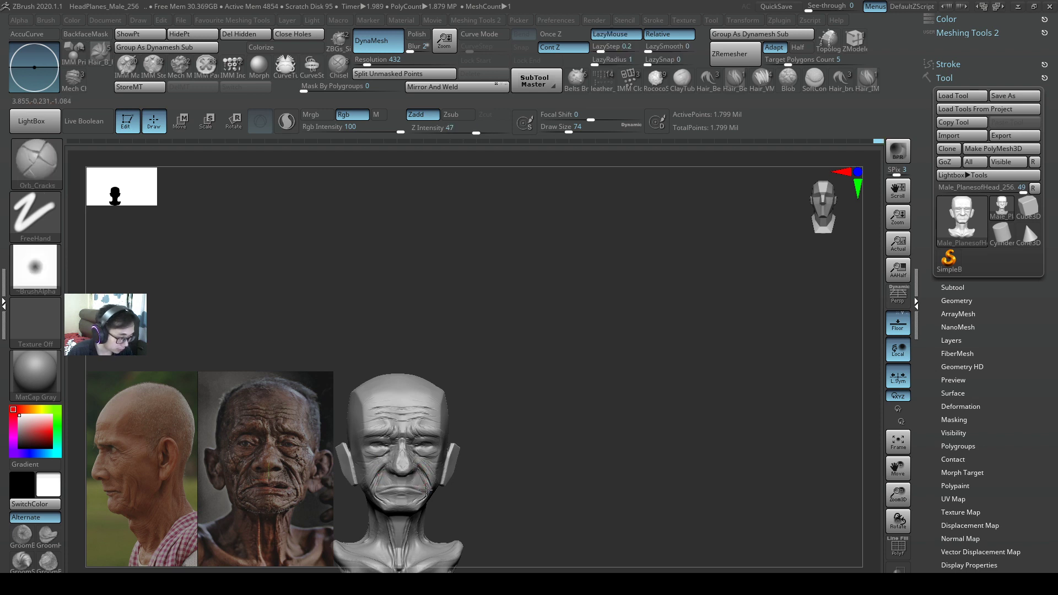
Step: Refine and smooth the lower cheek creases with Orb_Cracks enlarged to draw size 120, and remesh the head with DynaMesh at resolution 432
{"action": "key", "text": "ctrl"}
{"action": "left_click_drag", "start_coordinate": [429, 472], "coordinate": [421, 478], "text": "shift"}
{"action": "key", "text": "shift"}
{"action": "key", "text": "ctrl"}
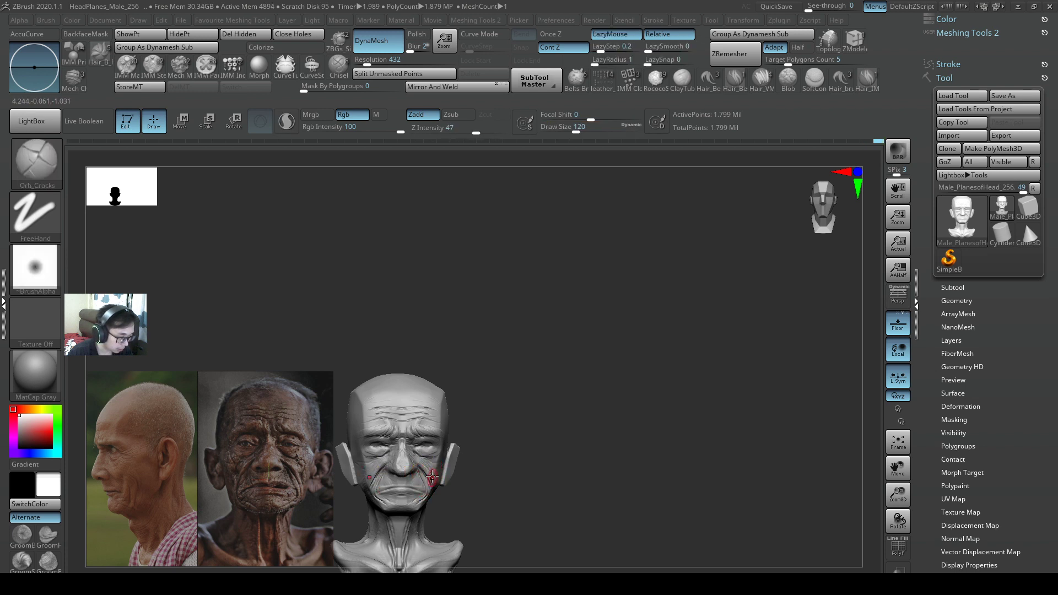
{"action": "key", "text": "ctrl"}
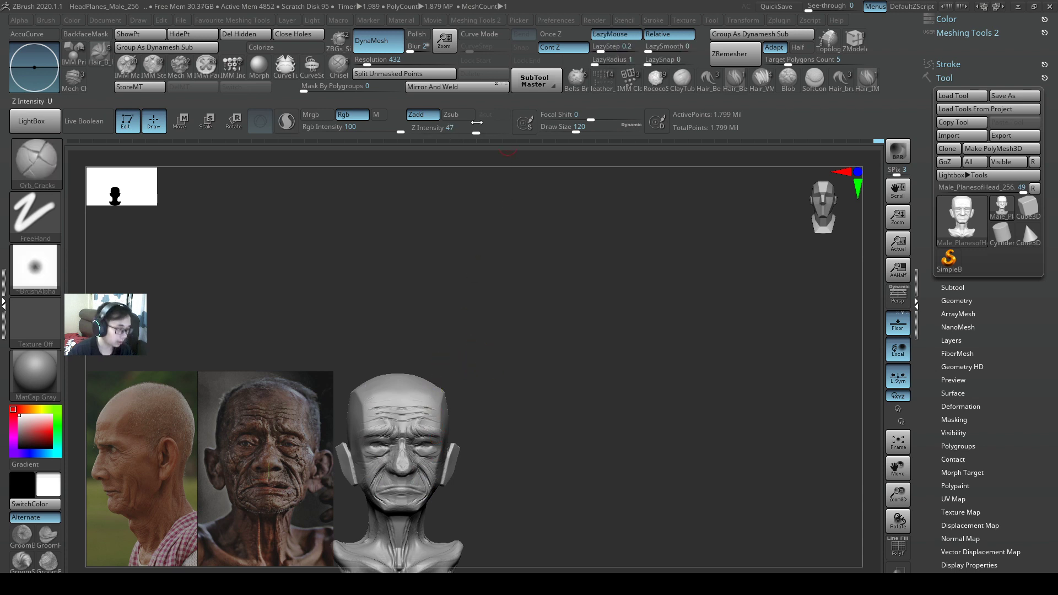
{"action": "left_click", "coordinate": [385, 49]}
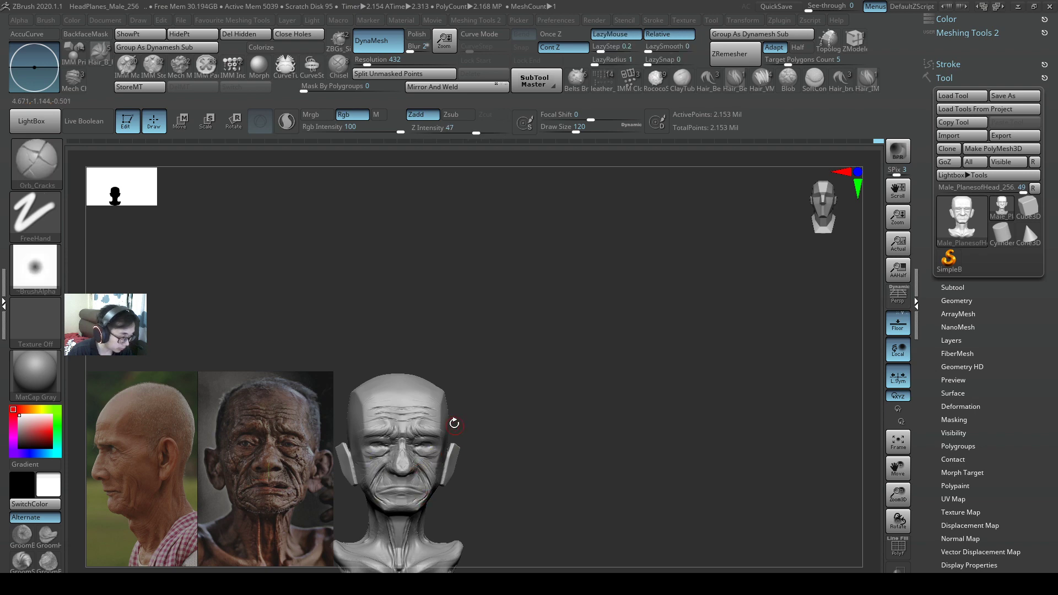
Step: Puff up the folds running from the nose to the mouth corners with Inflat at draw size 120
{"action": "key", "text": "f"}
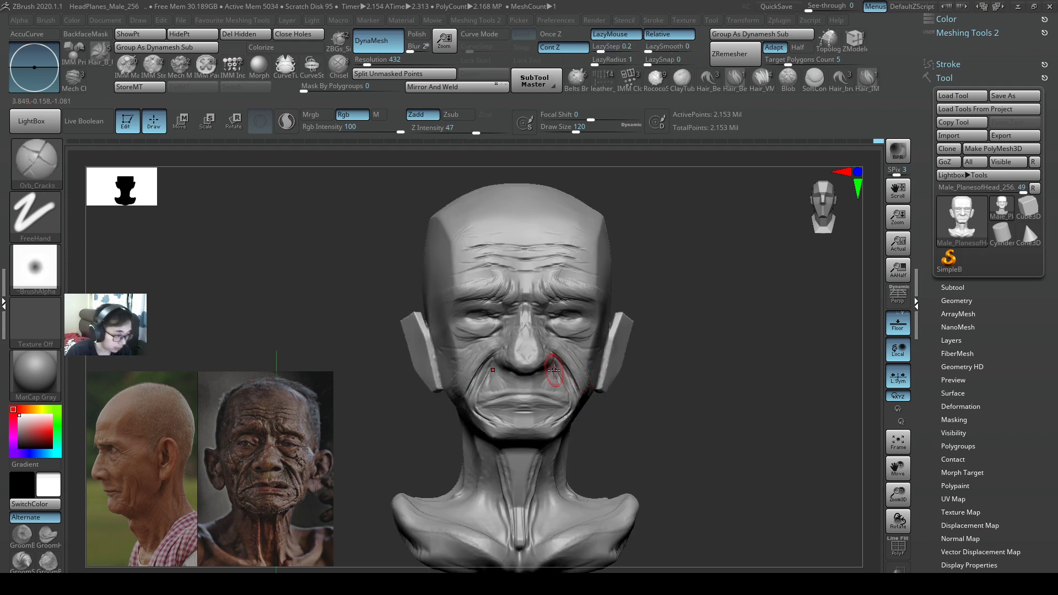
{"action": "right_click_drag", "start_coordinate": [749, 324], "coordinate": [684, 408], "text": "ctrl"}
{"action": "mouse_move", "coordinate": [537, 414]}
{"action": "right_mouse_down"}
{"action": "mouse_move", "coordinate": [496, 413]}
{"action": "mouse_move", "coordinate": [517, 402]}
{"action": "right_mouse_up"}
{"action": "key", "text": "b"}
{"action": "key", "text": "i"}
{"action": "key", "text": "n"}
{"action": "mouse_move", "coordinate": [449, 416]}
{"action": "left_mouse_down"}
{"action": "mouse_move", "coordinate": [437, 397]}
{"action": "mouse_move", "coordinate": [469, 455]}
{"action": "left_mouse_up"}
{"action": "mouse_move", "coordinate": [445, 403]}
{"action": "left_mouse_down"}
{"action": "mouse_move", "coordinate": [475, 444]}
{"action": "mouse_move", "coordinate": [466, 463]}
{"action": "left_mouse_up"}
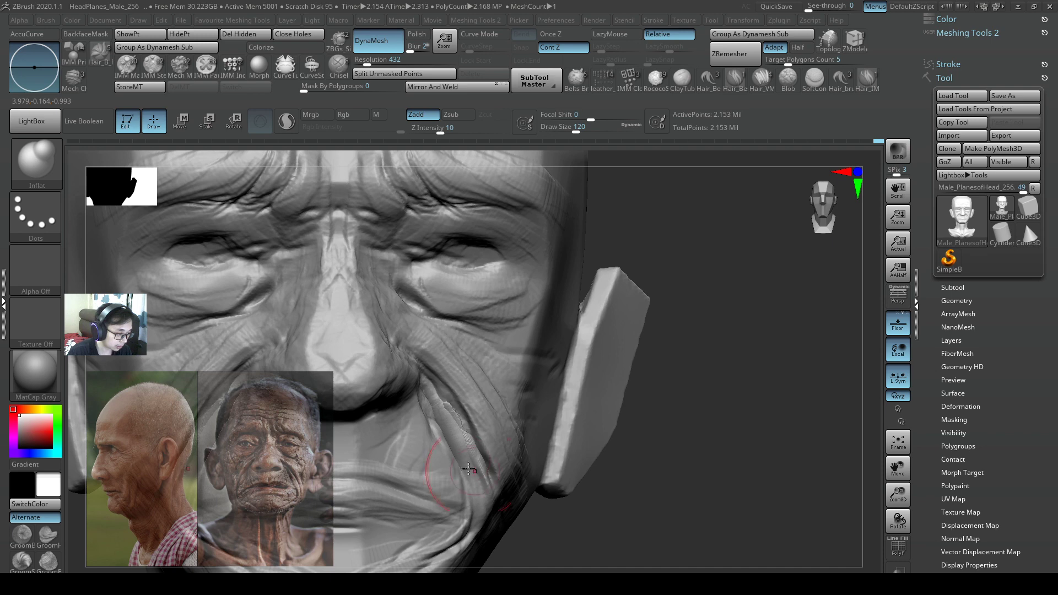
{"action": "mouse_move", "coordinate": [485, 417]}
{"action": "right_mouse_down"}
{"action": "mouse_move", "coordinate": [460, 413]}
{"action": "mouse_move", "coordinate": [471, 378]}
{"action": "mouse_move", "coordinate": [491, 372]}
{"action": "mouse_move", "coordinate": [509, 404]}
{"action": "mouse_move", "coordinate": [471, 401]}
{"action": "right_mouse_up"}
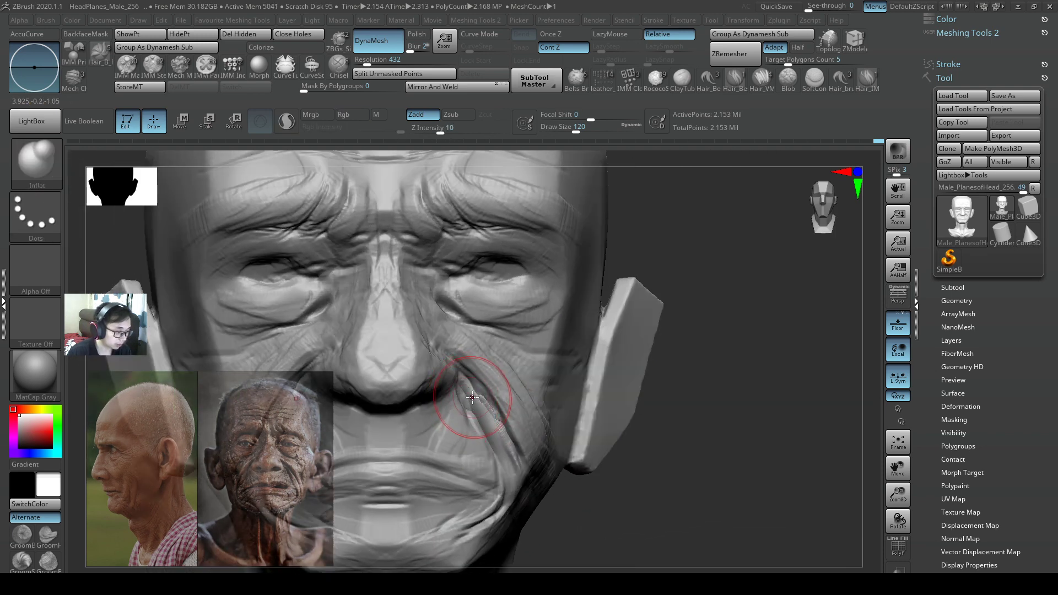
Step: Try further Inflat strokes on the upper ends of the folds beside the nose and undo the last two changes
{"action": "left_click_drag", "start_coordinate": [473, 395], "coordinate": [485, 417]}
{"action": "right_click_drag", "start_coordinate": [488, 387], "coordinate": [630, 365], "text": "alt"}
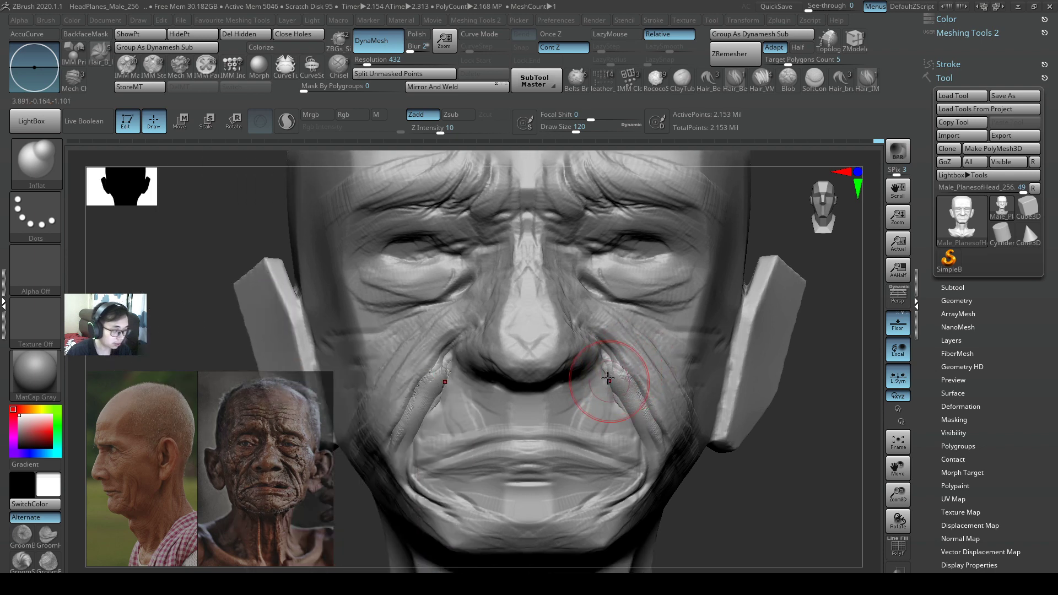
{"action": "left_click_drag", "start_coordinate": [606, 366], "coordinate": [622, 380]}
{"action": "right_click_drag", "start_coordinate": [627, 406], "coordinate": [637, 380]}
{"action": "key", "text": "ctrl+z"}
{"action": "key", "text": "ctrl+z"}
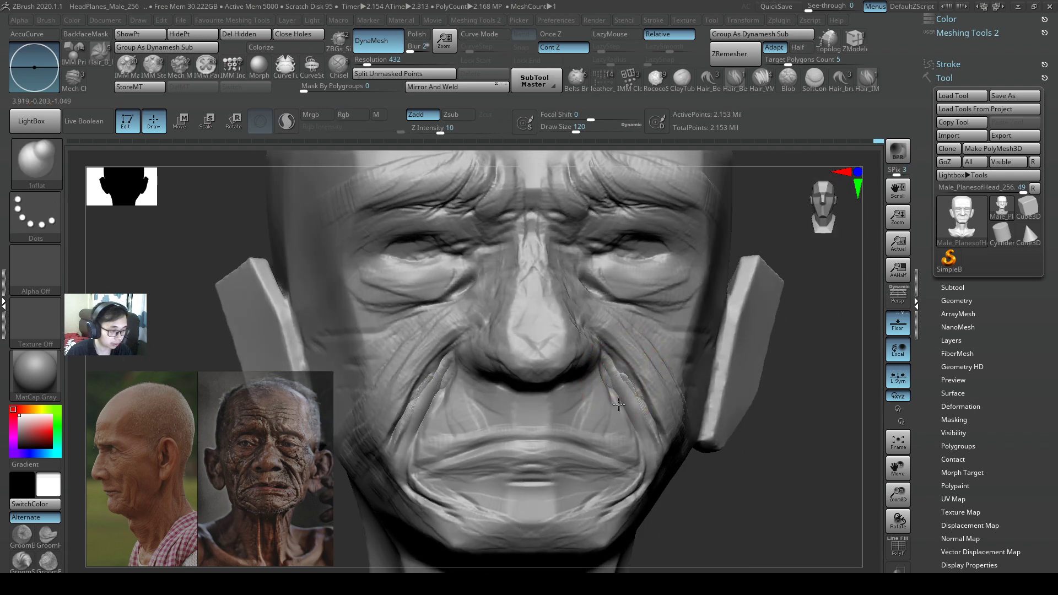
Step: Flatten the folds beside the nose and mouth with hPolish at draw size 94, and update the DynaMesh
{"action": "key", "text": "b"}
{"action": "key", "text": "h"}
{"action": "key", "text": "p"}
{"action": "key", "text": "s"}
{"action": "mouse_move", "coordinate": [607, 383]}
{"action": "left_mouse_down"}
{"action": "mouse_move", "coordinate": [631, 403]}
{"action": "mouse_move", "coordinate": [611, 380]}
{"action": "left_mouse_up"}
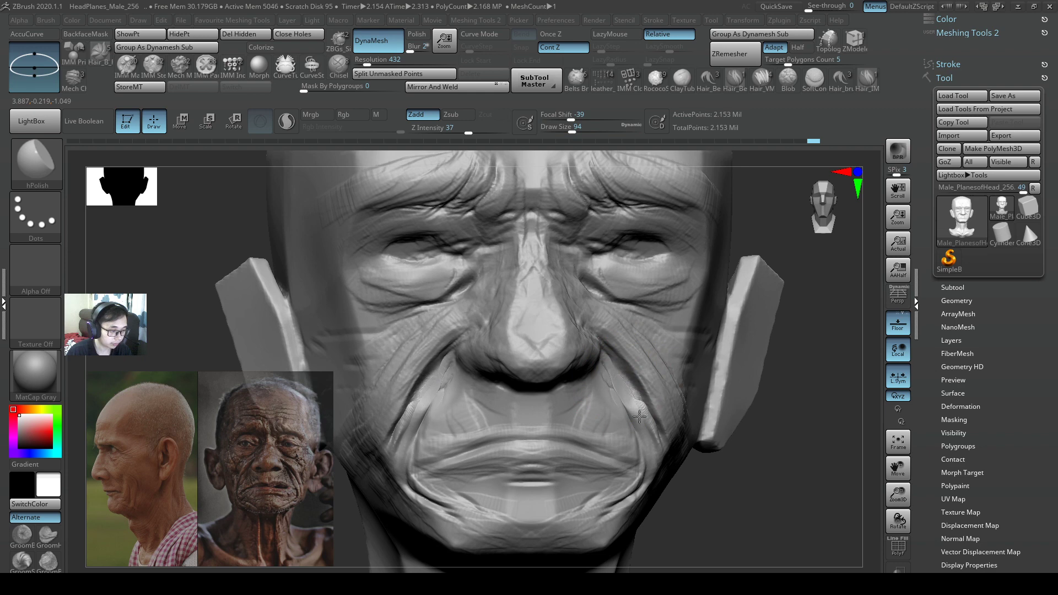
{"action": "left_click_drag", "start_coordinate": [639, 414], "coordinate": [644, 406]}
{"action": "mouse_move", "coordinate": [645, 405]}
{"action": "right_mouse_down", "text": "ctrl"}
{"action": "mouse_move", "coordinate": [678, 365]}
{"action": "mouse_move", "coordinate": [711, 393]}
{"action": "right_mouse_up", "text": "ctrl"}
{"action": "right_click_drag", "start_coordinate": [727, 348], "coordinate": [749, 348]}
{"action": "mouse_move", "coordinate": [636, 346]}
{"action": "left_mouse_down"}
{"action": "mouse_move", "coordinate": [626, 362]}
{"action": "mouse_move", "coordinate": [621, 351]}
{"action": "left_mouse_up"}
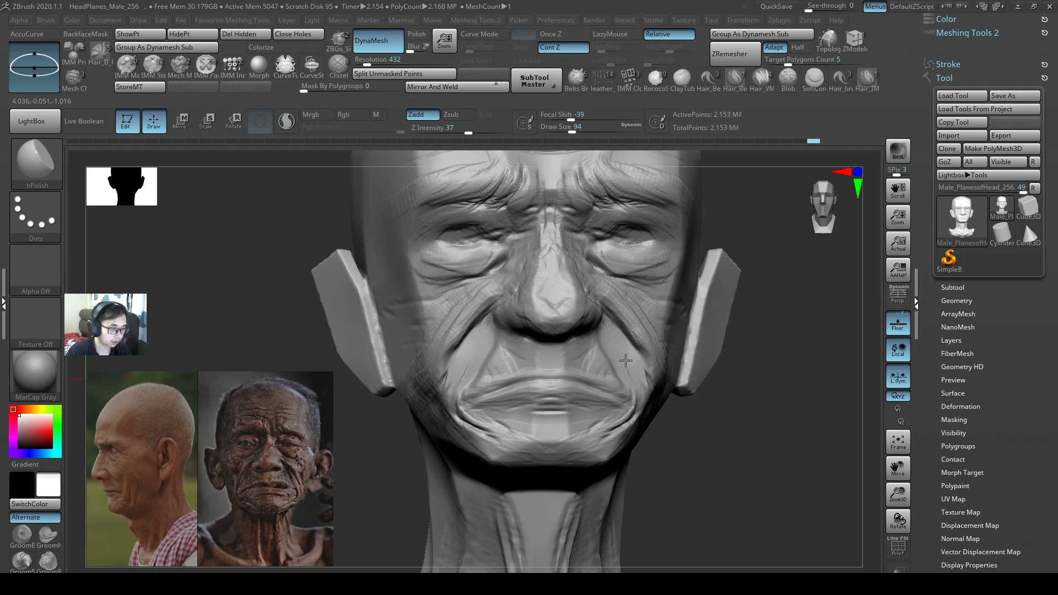
{"action": "left_click_drag", "start_coordinate": [624, 359], "coordinate": [628, 368]}
{"action": "right_click_drag", "start_coordinate": [685, 285], "coordinate": [664, 243], "text": "ctrl"}
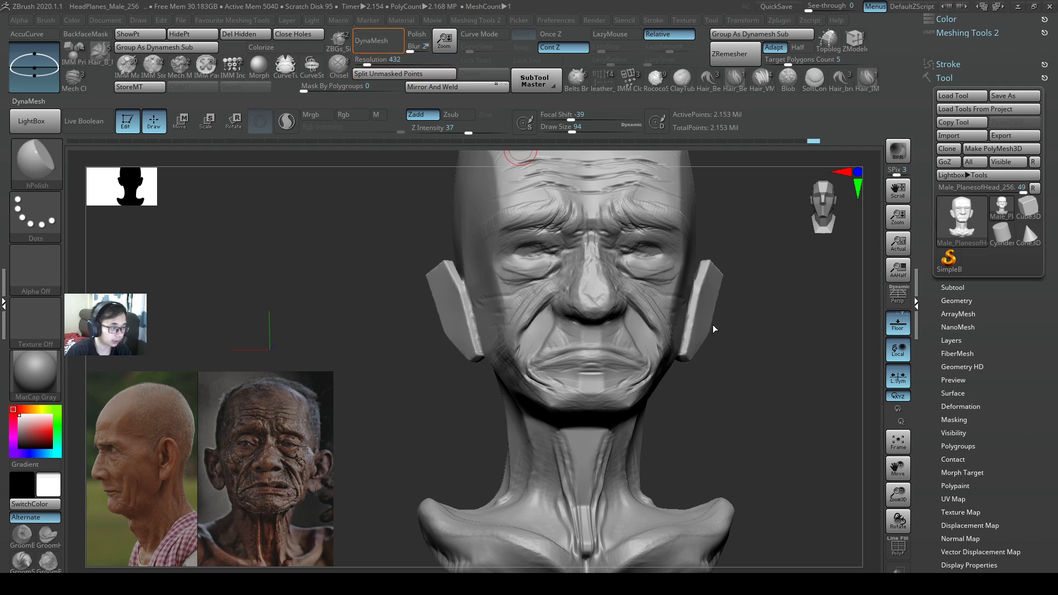
Step: Inflate the cheek folds and the skin beside the mouth corners with Inflat at draw size 94
{"action": "right_click_drag", "start_coordinate": [683, 321], "coordinate": [570, 387], "text": "alt"}
{"action": "key", "text": "b"}
{"action": "key", "text": "i"}
{"action": "key", "text": "n"}
{"action": "left_click_drag", "start_coordinate": [553, 392], "coordinate": [572, 419]}
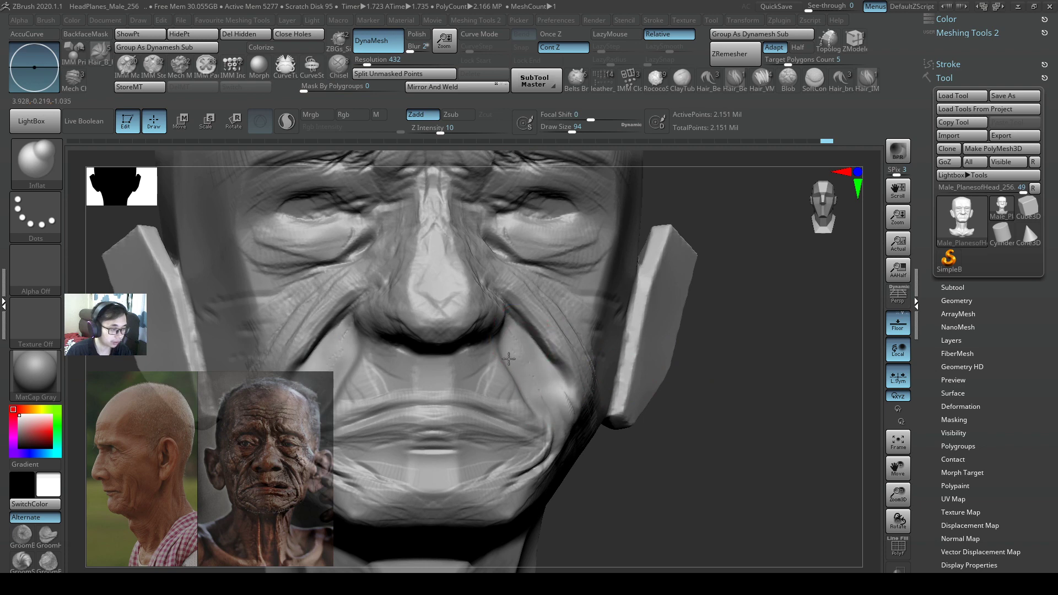
{"action": "left_click_drag", "start_coordinate": [508, 359], "coordinate": [534, 407]}
{"action": "mouse_move", "coordinate": [579, 494]}
{"action": "left_mouse_down"}
{"action": "mouse_move", "coordinate": [543, 506]}
{"action": "mouse_move", "coordinate": [554, 505]}
{"action": "left_mouse_up"}
Step: Build up the folds from the nose wings to the mouth corners with ClayBuildup at draw size 94
{"action": "key", "text": "b"}
{"action": "key", "text": "c"}
{"action": "key", "text": "b"}
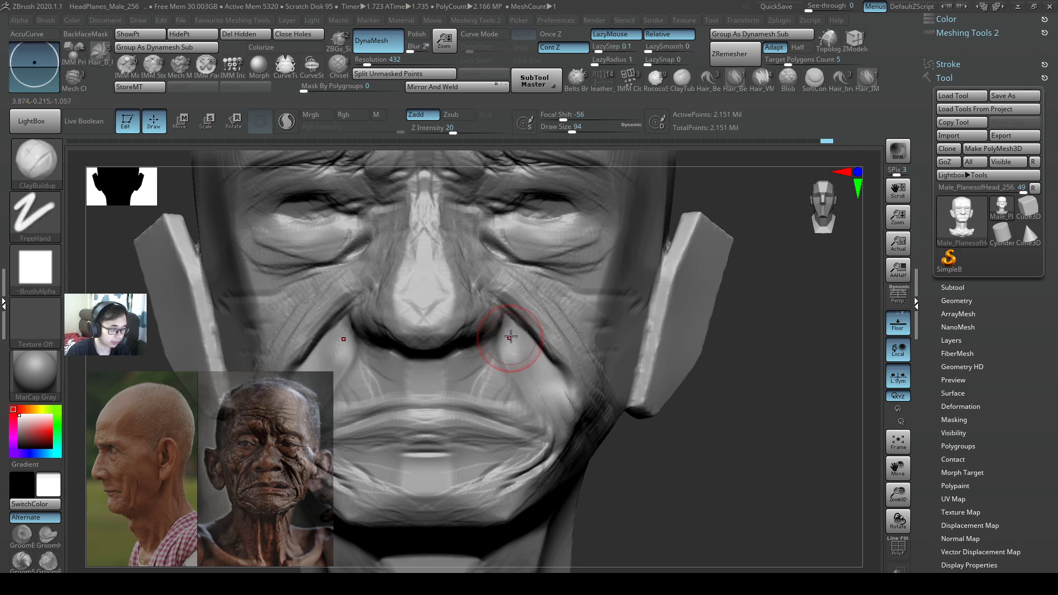
{"action": "mouse_move", "coordinate": [511, 338]}
{"action": "left_mouse_down"}
{"action": "mouse_move", "coordinate": [504, 352]}
{"action": "mouse_move", "coordinate": [572, 419]}
{"action": "left_mouse_up"}
{"action": "mouse_move", "coordinate": [502, 284]}
{"action": "left_mouse_down"}
{"action": "mouse_move", "coordinate": [557, 358]}
{"action": "mouse_move", "coordinate": [504, 286]}
{"action": "left_mouse_up"}
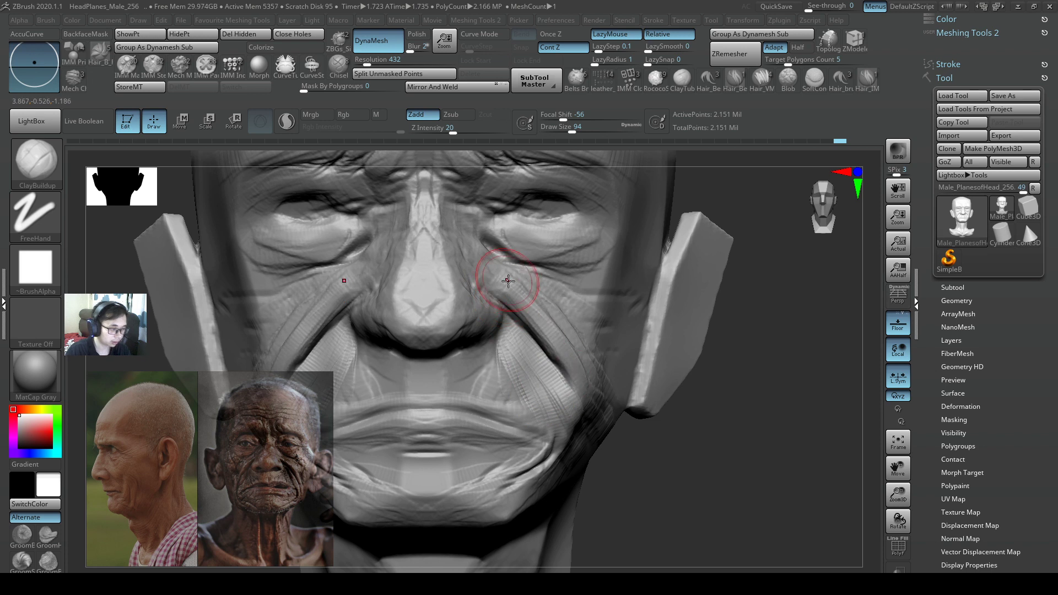
Step: Deepen the crease between nose and lower cheek with DamStandard at draw size 128, and smooth the upper cheek
{"action": "key", "text": "b"}
{"action": "key", "text": "s"}
{"action": "key", "text": "h"}
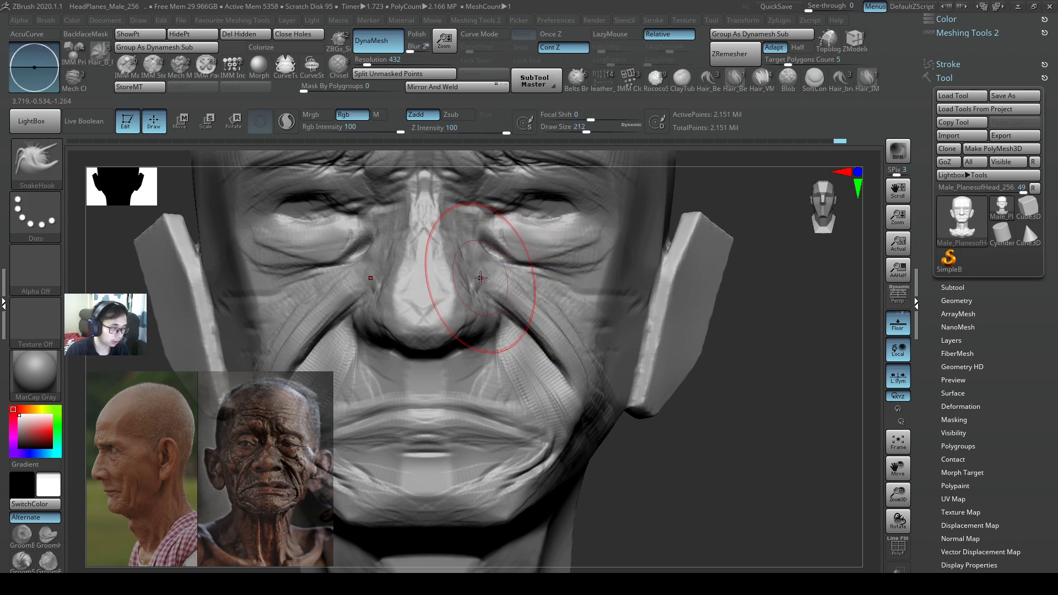
{"action": "key", "text": "b"}
{"action": "key", "text": "d"}
{"action": "key", "text": "s"}
{"action": "key", "text": "s"}
{"action": "mouse_move", "coordinate": [499, 280]}
{"action": "left_mouse_down"}
{"action": "mouse_move", "coordinate": [490, 279]}
{"action": "mouse_move", "coordinate": [512, 331]}
{"action": "mouse_move", "coordinate": [579, 395]}
{"action": "left_mouse_up"}
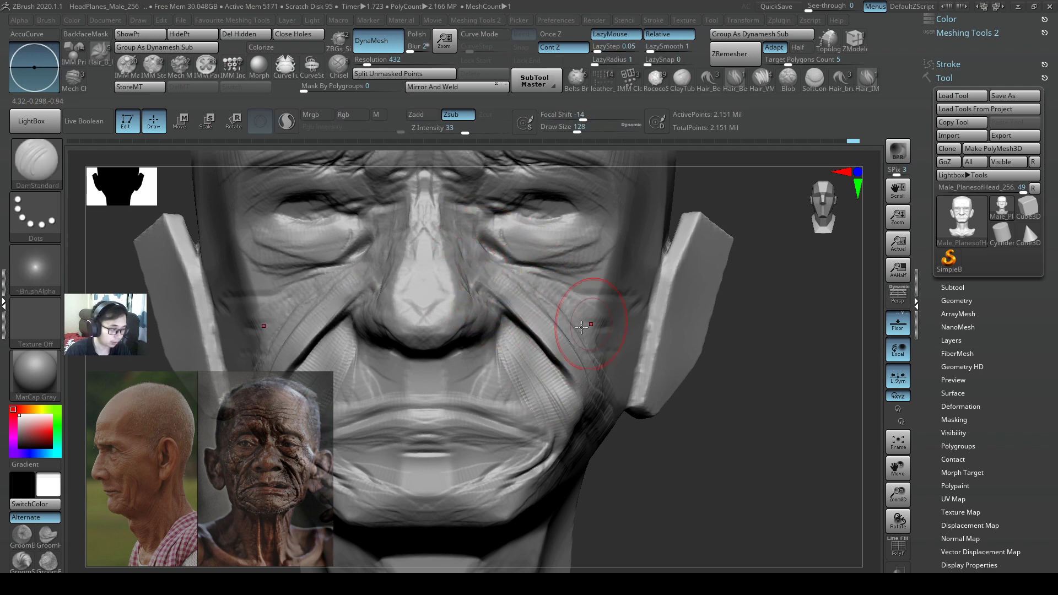
{"action": "mouse_move", "coordinate": [582, 327]}
{"action": "right_mouse_down"}
{"action": "mouse_move", "coordinate": [548, 326]}
{"action": "mouse_move", "coordinate": [567, 314]}
{"action": "right_mouse_up"}
{"action": "left_click_drag", "start_coordinate": [548, 283], "coordinate": [576, 292], "text": "shift"}
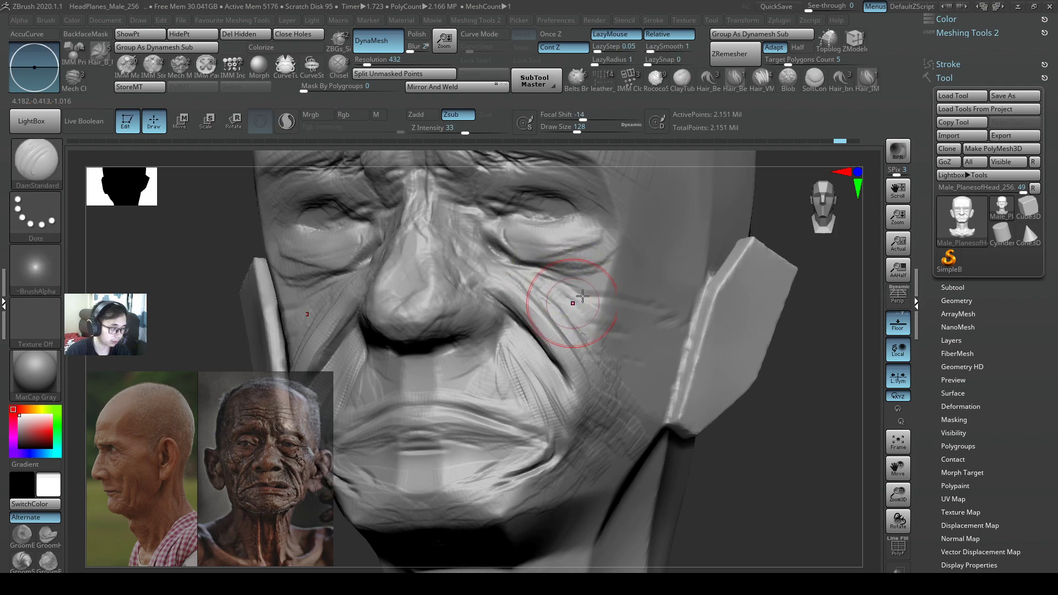
Step: Add volume along the folds beside the nose and mouth with ClayBuildup at draw size 128
{"action": "mouse_move", "coordinate": [582, 296]}
{"action": "right_mouse_down"}
{"action": "mouse_move", "coordinate": [604, 278]}
{"action": "mouse_move", "coordinate": [533, 314]}
{"action": "mouse_move", "coordinate": [611, 353]}
{"action": "right_mouse_up"}
{"action": "key", "text": "b"}
{"action": "key", "text": "c"}
{"action": "key", "text": "b"}
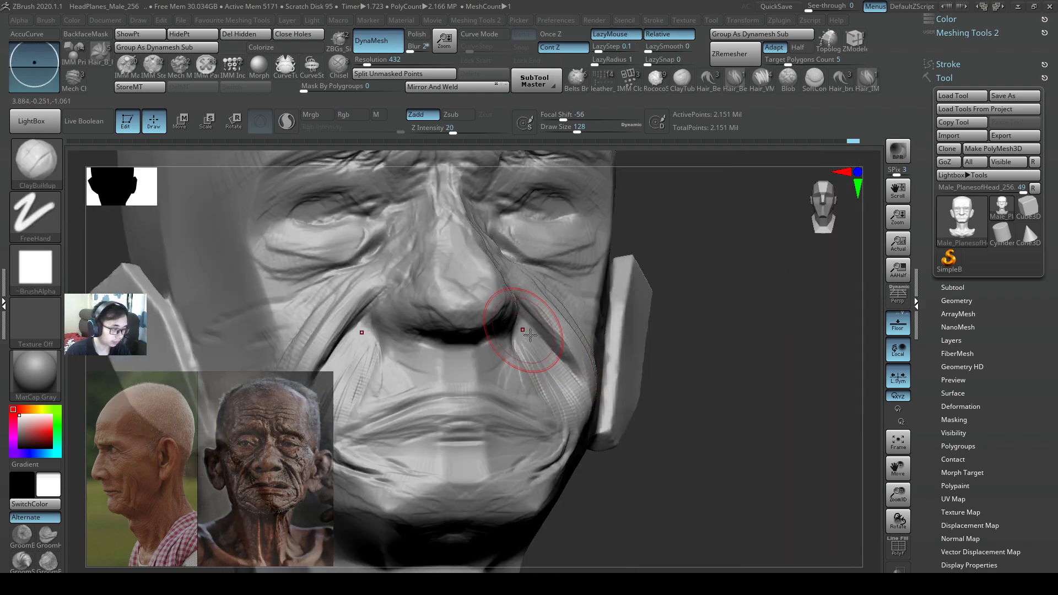
{"action": "mouse_move", "coordinate": [522, 330]}
{"action": "left_mouse_down"}
{"action": "mouse_move", "coordinate": [551, 380]}
{"action": "mouse_move", "coordinate": [541, 388]}
{"action": "mouse_move", "coordinate": [551, 404]}
{"action": "left_mouse_up"}
{"action": "right_click_drag", "start_coordinate": [546, 358], "coordinate": [516, 353]}
{"action": "left_click_drag", "start_coordinate": [515, 352], "coordinate": [557, 417]}
{"action": "left_click_drag", "start_coordinate": [551, 355], "coordinate": [567, 433]}
{"action": "mouse_move", "coordinate": [518, 326]}
{"action": "left_mouse_down"}
{"action": "mouse_move", "coordinate": [535, 386]}
{"action": "mouse_move", "coordinate": [548, 386]}
{"action": "left_mouse_up"}
{"action": "right_click_drag", "start_coordinate": [521, 422], "coordinate": [515, 386], "text": "ctrl"}
{"action": "mouse_move", "coordinate": [516, 385]}
{"action": "right_mouse_down"}
{"action": "mouse_move", "coordinate": [587, 391]}
{"action": "mouse_move", "coordinate": [540, 345]}
{"action": "right_mouse_up"}
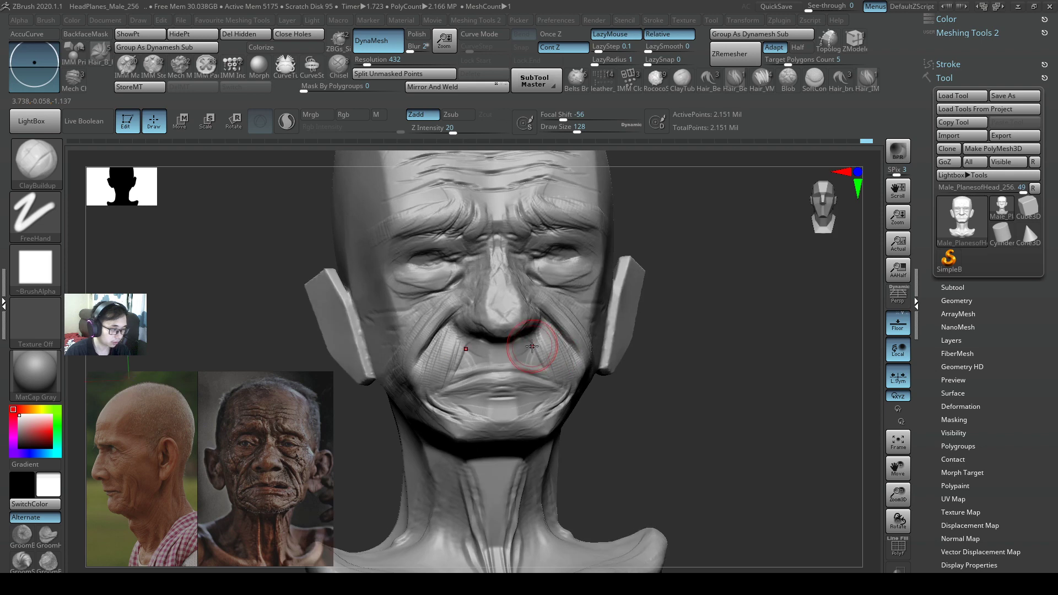
Step: Smooth the built-up folds beside the mouth and flatten them with hPolish at draw size 128
{"action": "key", "text": "shift"}
{"action": "left_click_drag", "start_coordinate": [557, 342], "coordinate": [553, 348], "text": "shift"}
{"action": "right_click_drag", "start_coordinate": [547, 341], "coordinate": [549, 337]}
{"action": "key", "text": "b"}
{"action": "key", "text": "h"}
{"action": "key", "text": "p"}
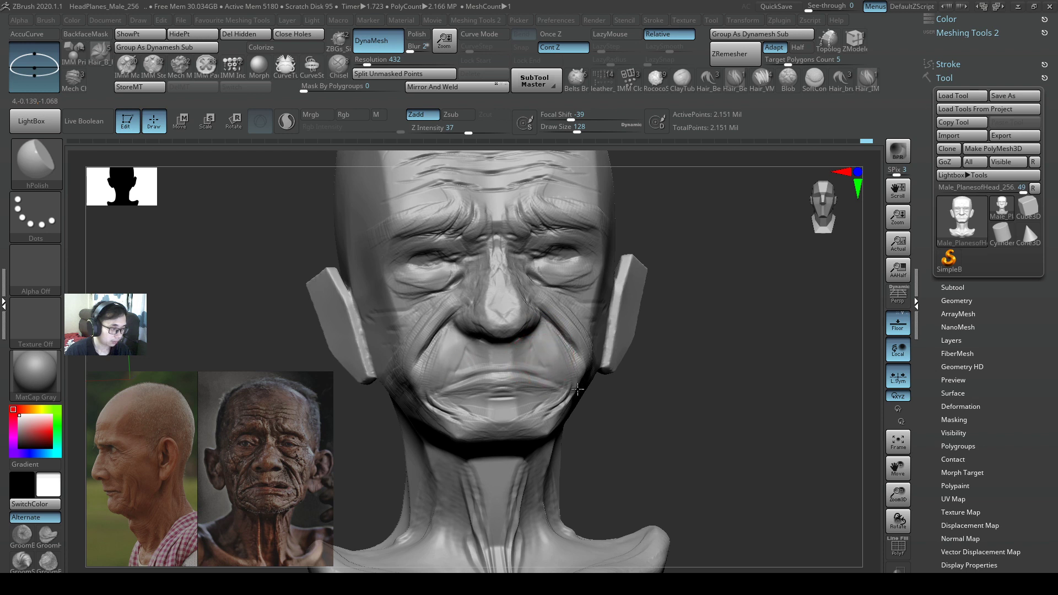
Step: Cut fine creases along the folds beside the mouth with Orb_Cracks at draw sizes 71 and 56, undoing one stroke
{"action": "key", "text": "2"}
{"action": "key", "text": "s"}
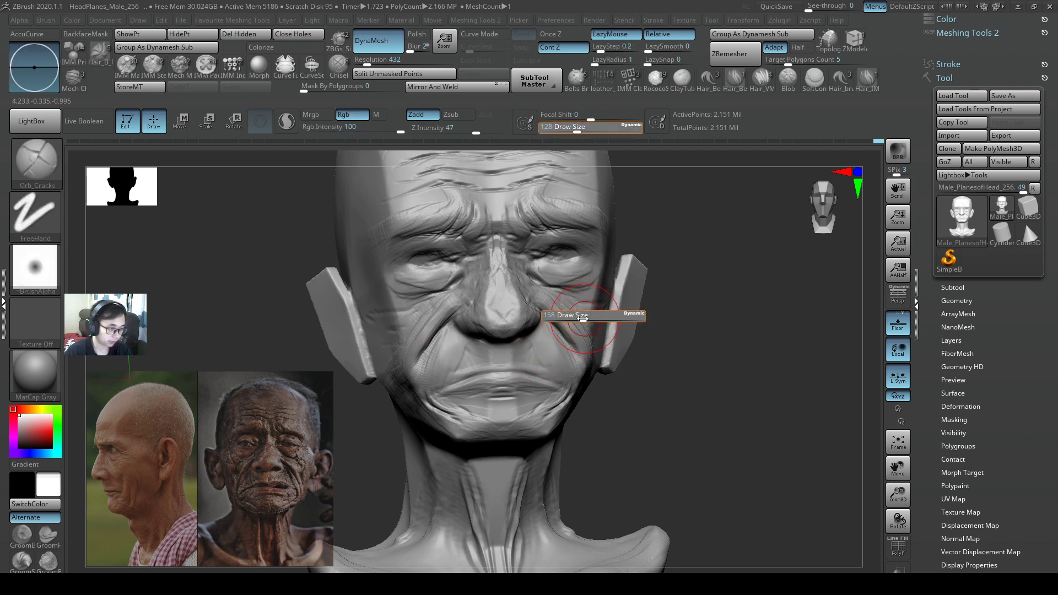
{"action": "mouse_move", "coordinate": [580, 318]}
{"action": "left_mouse_down"}
{"action": "mouse_move", "coordinate": [548, 323]}
{"action": "mouse_move", "coordinate": [570, 402]}
{"action": "mouse_move", "coordinate": [562, 388]}
{"action": "left_mouse_up"}
{"action": "key", "text": "s"}
{"action": "key", "text": "ctrl+z"}
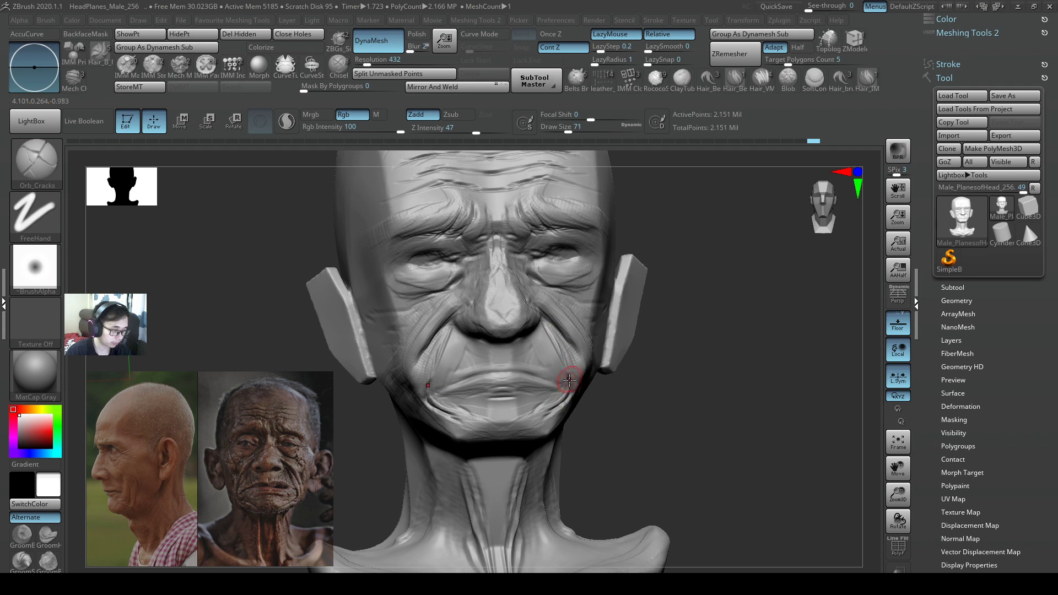
{"action": "mouse_move", "coordinate": [569, 380]}
{"action": "right_mouse_down", "text": "ctrl"}
{"action": "mouse_move", "coordinate": [435, 355]}
{"action": "mouse_move", "coordinate": [562, 354]}
{"action": "mouse_move", "coordinate": [636, 383]}
{"action": "mouse_move", "coordinate": [567, 368]}
{"action": "right_mouse_up", "text": "ctrl"}
{"action": "key", "text": "bracketleft"}
{"action": "left_click_drag", "start_coordinate": [595, 376], "coordinate": [607, 402]}
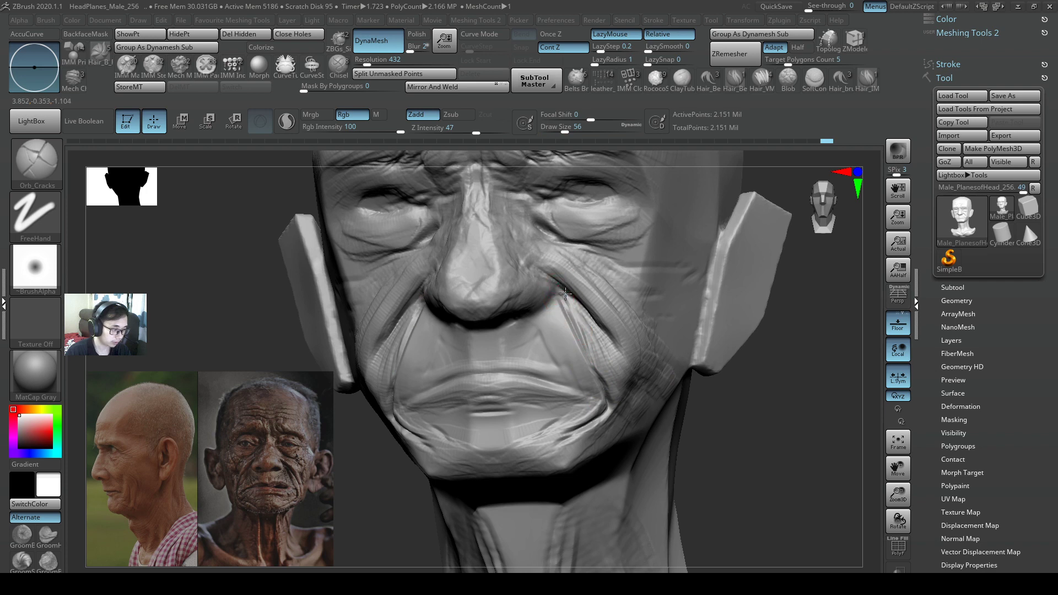
{"action": "left_click_drag", "start_coordinate": [558, 294], "coordinate": [574, 340]}
{"action": "right_click_drag", "start_coordinate": [582, 339], "coordinate": [555, 272]}
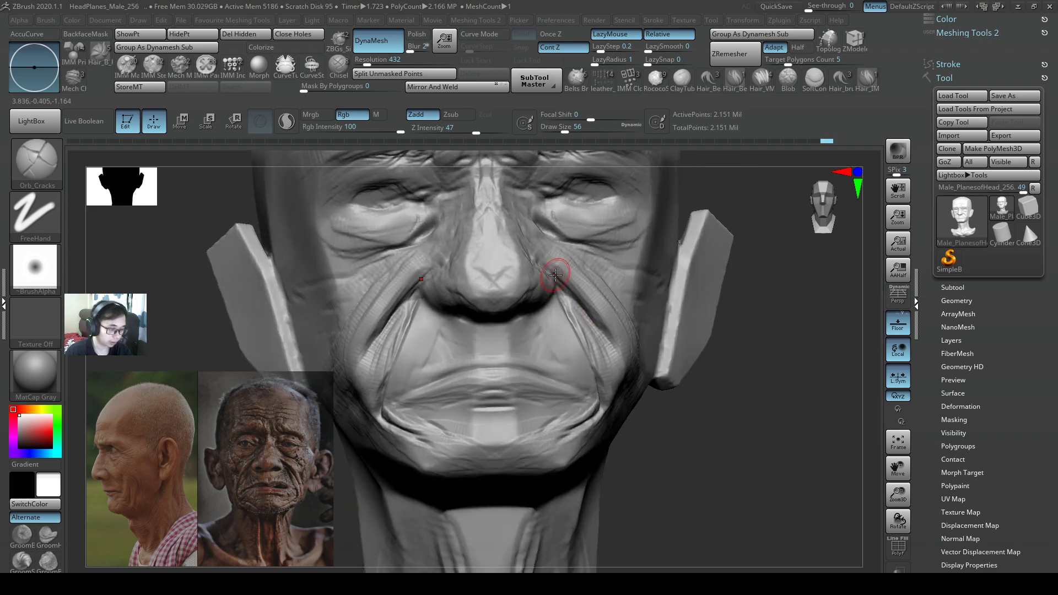
Step: Sharpen the creases from the nose to the mouth corners with Pinch at draw size 80
{"action": "key", "text": "b"}
{"action": "key", "text": "p"}
{"action": "key", "text": "i"}
{"action": "key", "text": "s"}
{"action": "left_click_drag", "start_coordinate": [563, 315], "coordinate": [599, 377]}
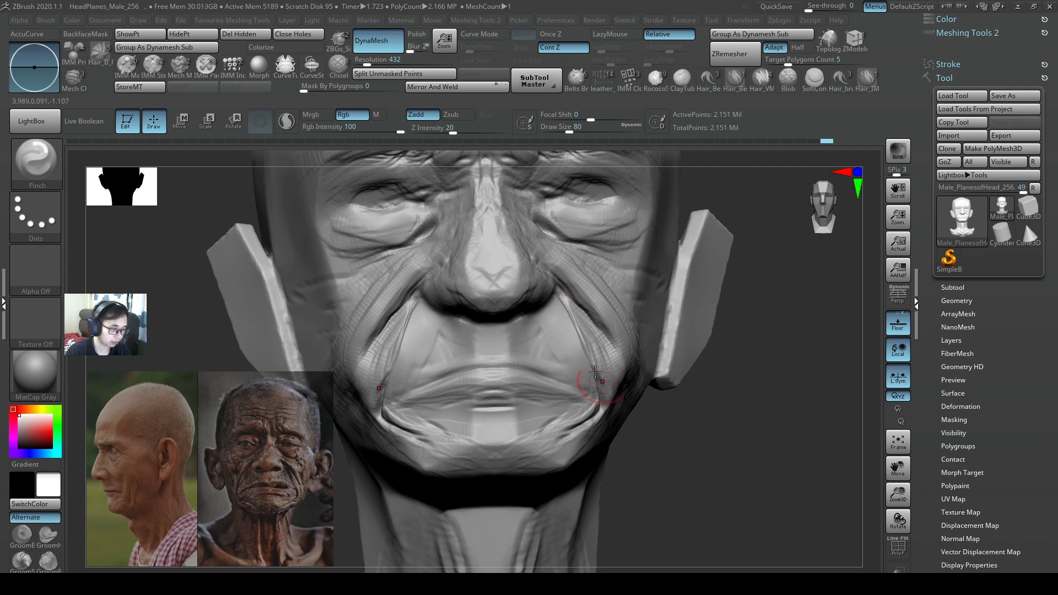
{"action": "right_click_drag", "start_coordinate": [582, 307], "coordinate": [516, 314], "text": "ctrl"}
{"action": "right_click_drag", "start_coordinate": [574, 332], "coordinate": [567, 337]}
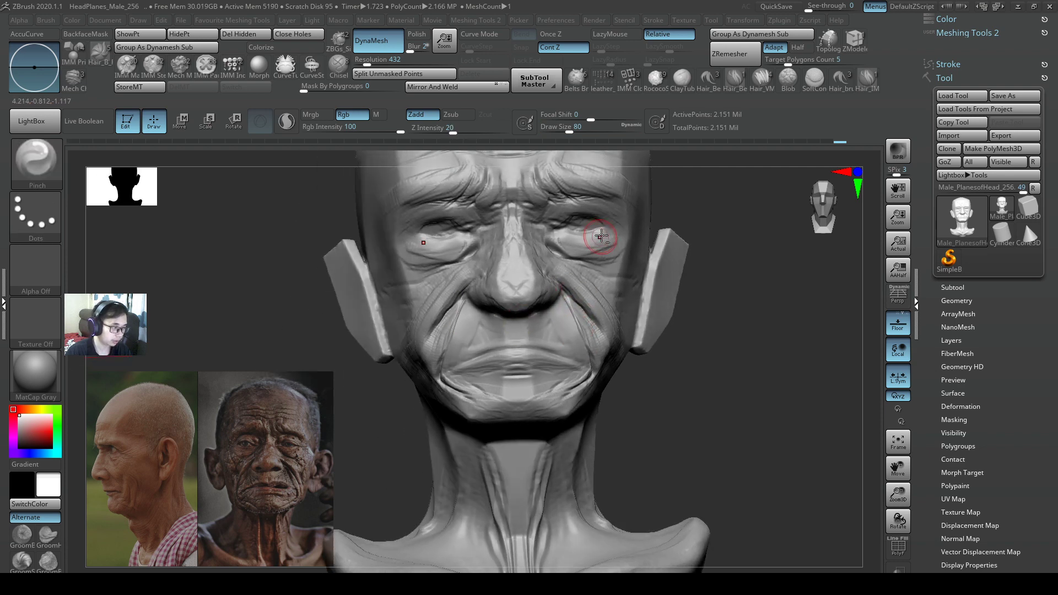
Step: Work on the eye and upper cheek area with ClayBuildup at draw size 68
{"action": "right_click_drag", "start_coordinate": [557, 236], "coordinate": [552, 286], "text": "alt"}
{"action": "key", "text": "b"}
{"action": "key", "text": "c"}
{"action": "key", "text": "b"}
{"action": "key", "text": "s"}
{"action": "mouse_move", "coordinate": [591, 276]}
{"action": "left_mouse_down"}
{"action": "mouse_move", "coordinate": [578, 269]}
{"action": "mouse_move", "coordinate": [566, 274]}
{"action": "mouse_move", "coordinate": [578, 273]}
{"action": "mouse_move", "coordinate": [566, 275]}
{"action": "mouse_move", "coordinate": [575, 282]}
{"action": "left_mouse_up"}
{"action": "key", "text": "s"}
{"action": "right_click_drag", "start_coordinate": [612, 296], "coordinate": [607, 273], "text": "ctrl"}
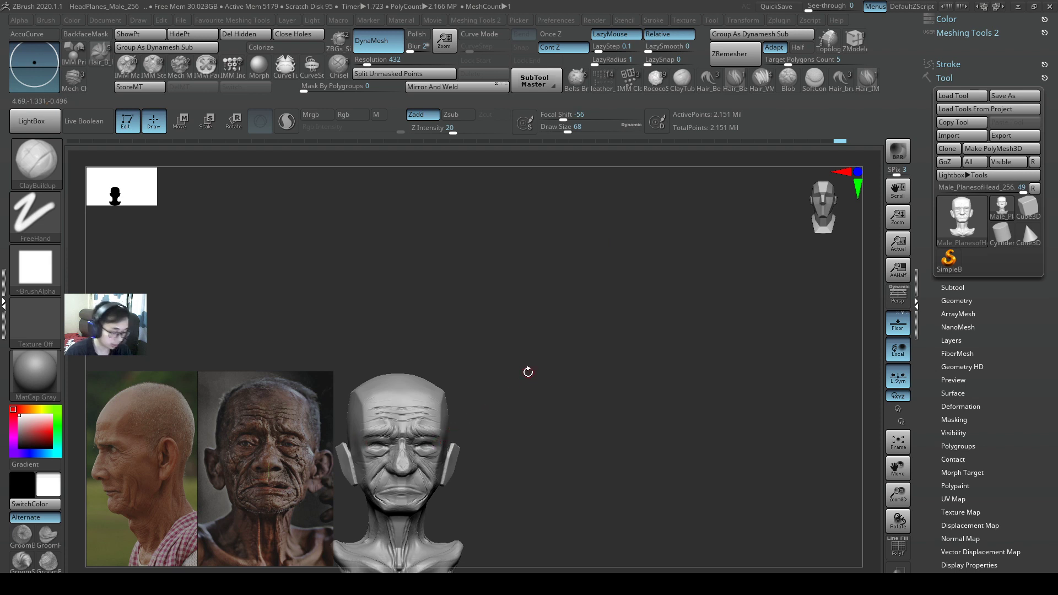
Step: Adjust the outer eye areas with SnakeHook at draw size 163
{"action": "right_click_drag", "start_coordinate": [527, 371], "coordinate": [530, 359], "text": "ctrl"}
{"action": "right_click_drag", "start_coordinate": [563, 317], "coordinate": [507, 386], "text": "alt"}
{"action": "key", "text": "3"}
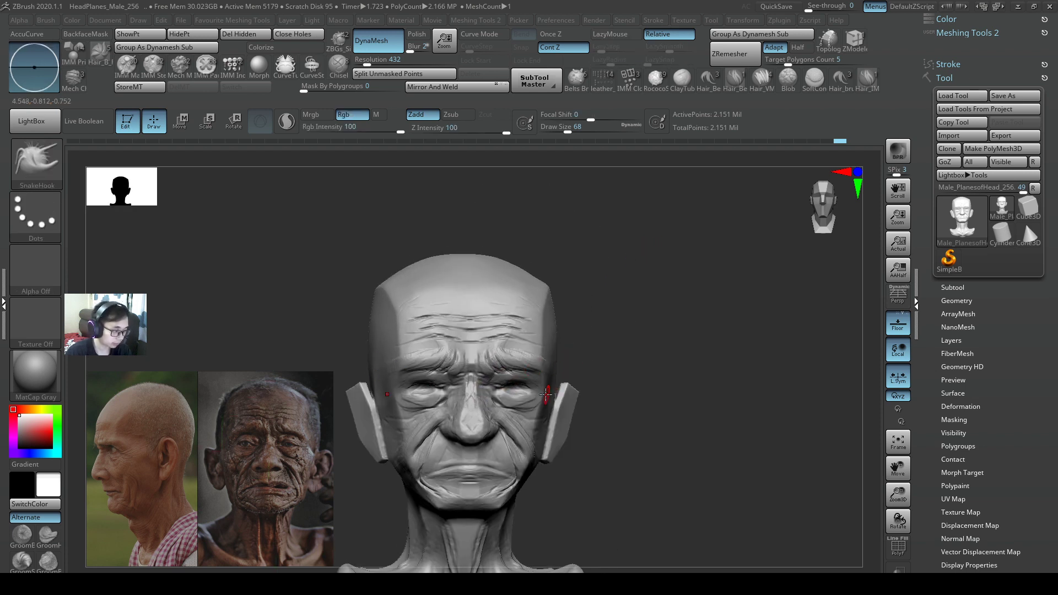
{"action": "key", "text": "s"}
{"action": "left_click_drag", "start_coordinate": [543, 399], "coordinate": [556, 400]}
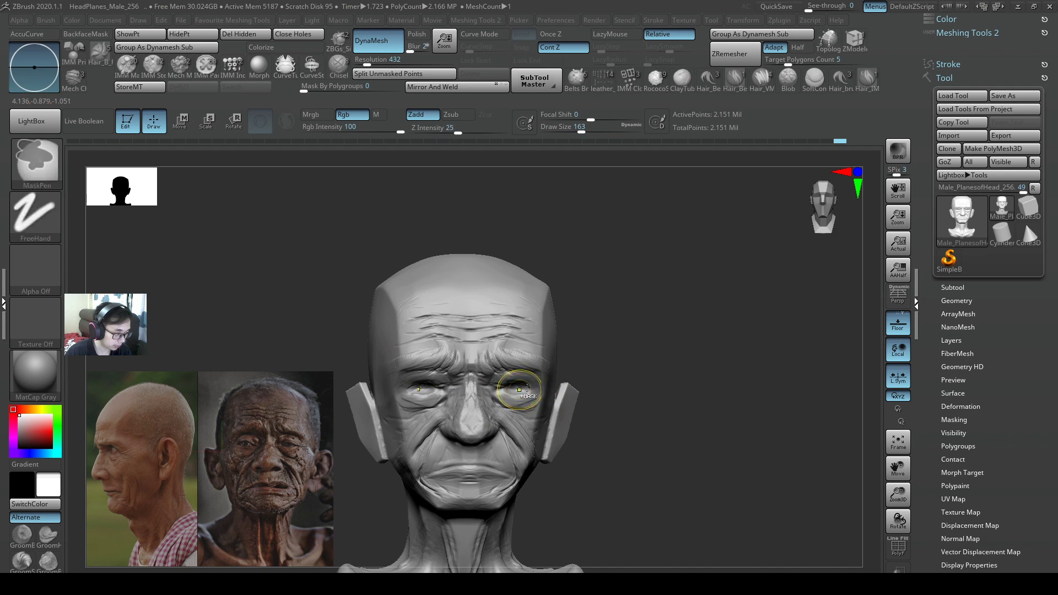
Step: Build up the upper eyelids and outer eye corners with ClayBuildup at draw sizes 59 and 46
{"action": "mouse_move", "coordinate": [527, 388]}
{"action": "right_mouse_down", "text": "ctrl"}
{"action": "mouse_move", "coordinate": [530, 380]}
{"action": "mouse_move", "coordinate": [505, 405]}
{"action": "right_mouse_up", "text": "ctrl"}
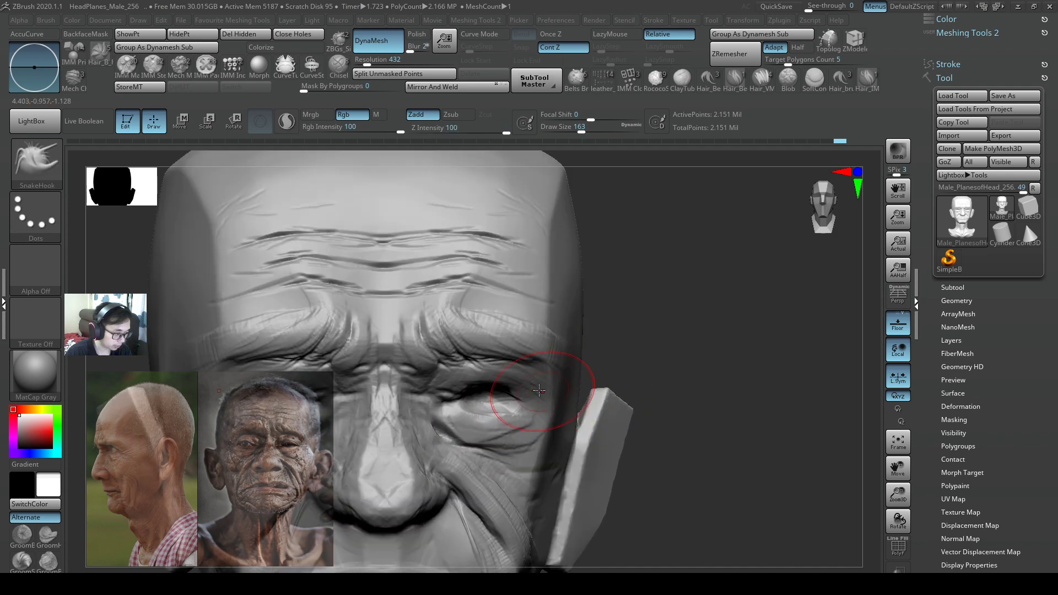
{"action": "key", "text": "s"}
{"action": "left_click_drag", "start_coordinate": [502, 405], "coordinate": [489, 406]}
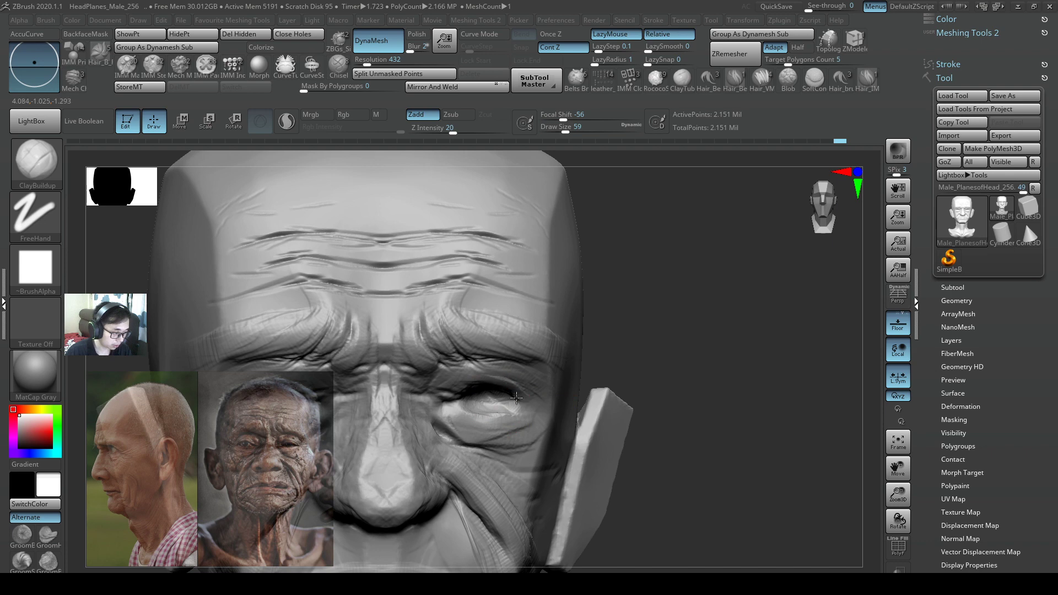
{"action": "right_click_drag", "start_coordinate": [513, 394], "coordinate": [624, 367], "text": "alt"}
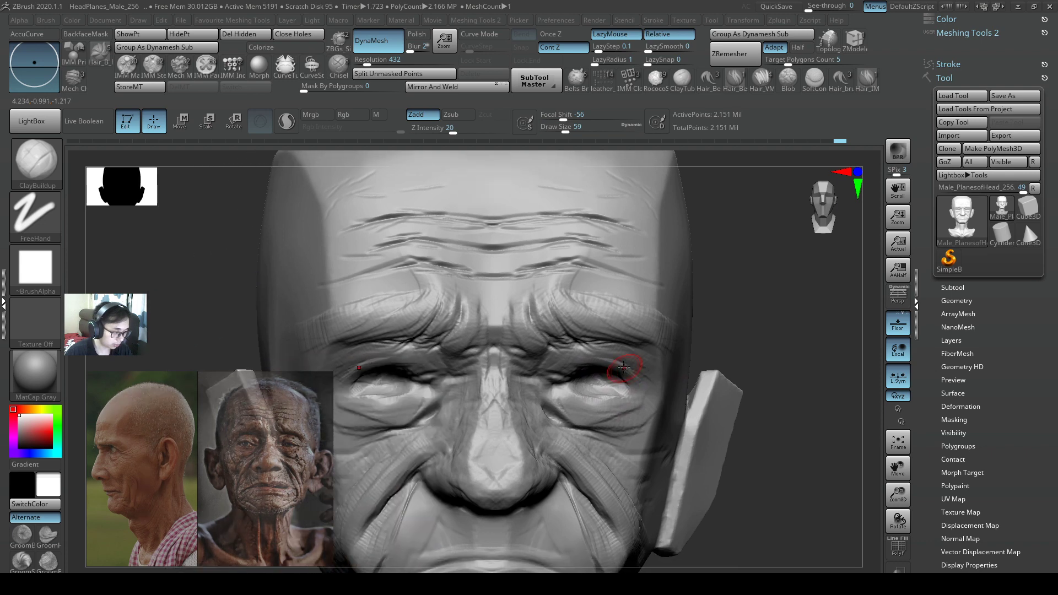
{"action": "key", "text": "bracketleft"}
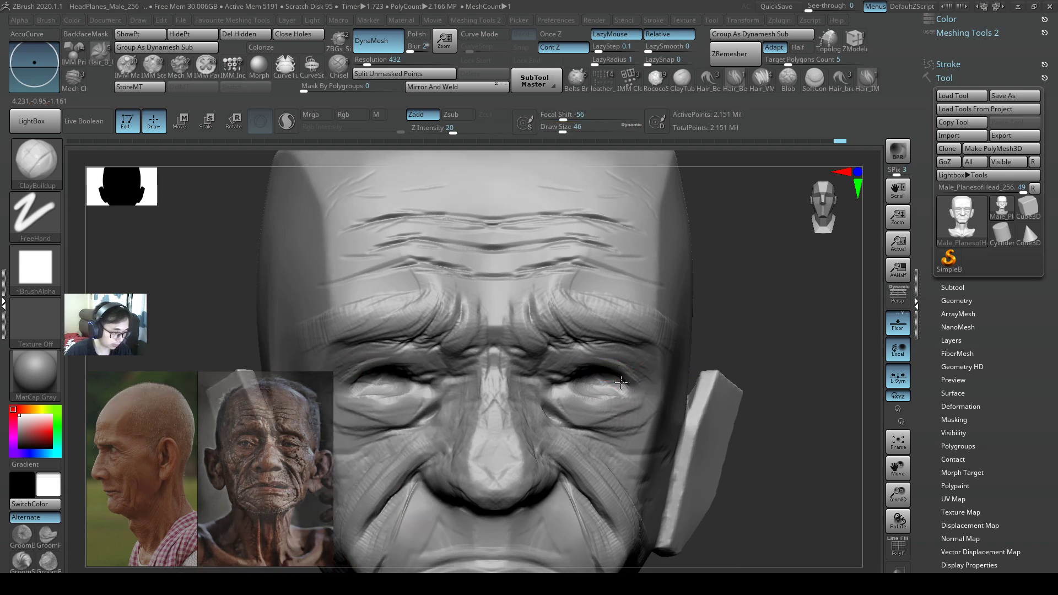
{"action": "left_click_drag", "start_coordinate": [606, 365], "coordinate": [574, 366]}
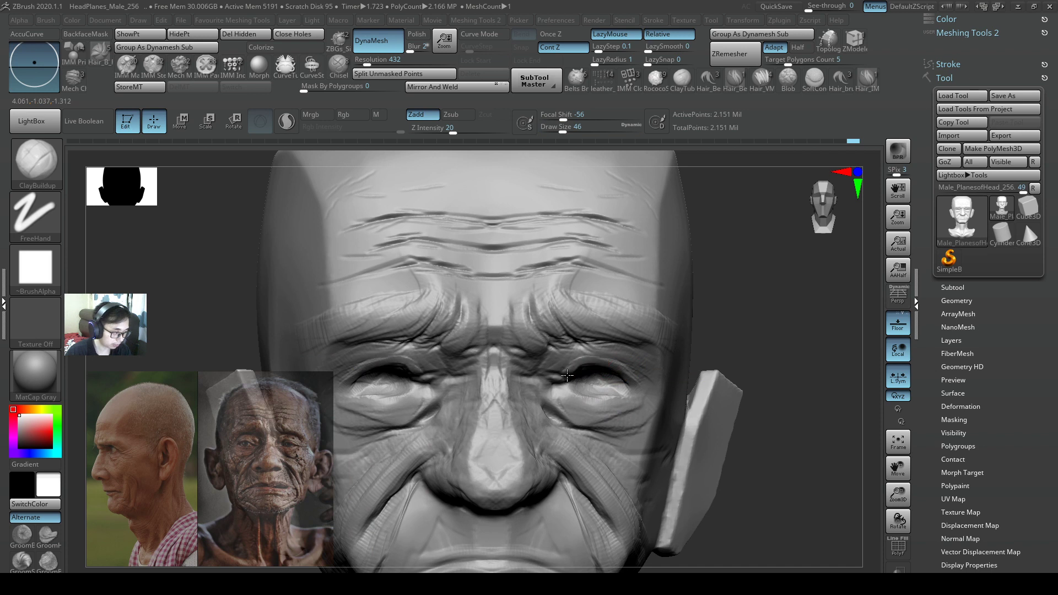
Step: Adjust the shape of the upper eyelids with SnakeHook at draw size 97
{"action": "key", "text": "b"}
{"action": "key", "text": "s"}
{"action": "key", "text": "h"}
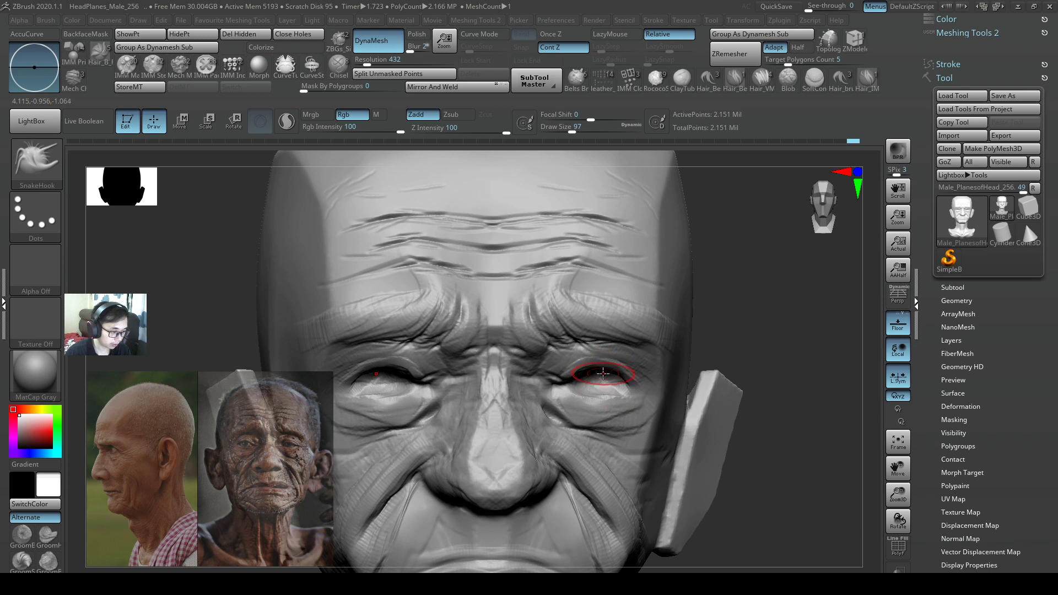
Step: Add volume to the lower eyelids with ClayBuildup at draw size 65
{"action": "key", "text": "b"}
{"action": "key", "text": "c"}
{"action": "key", "text": "b"}
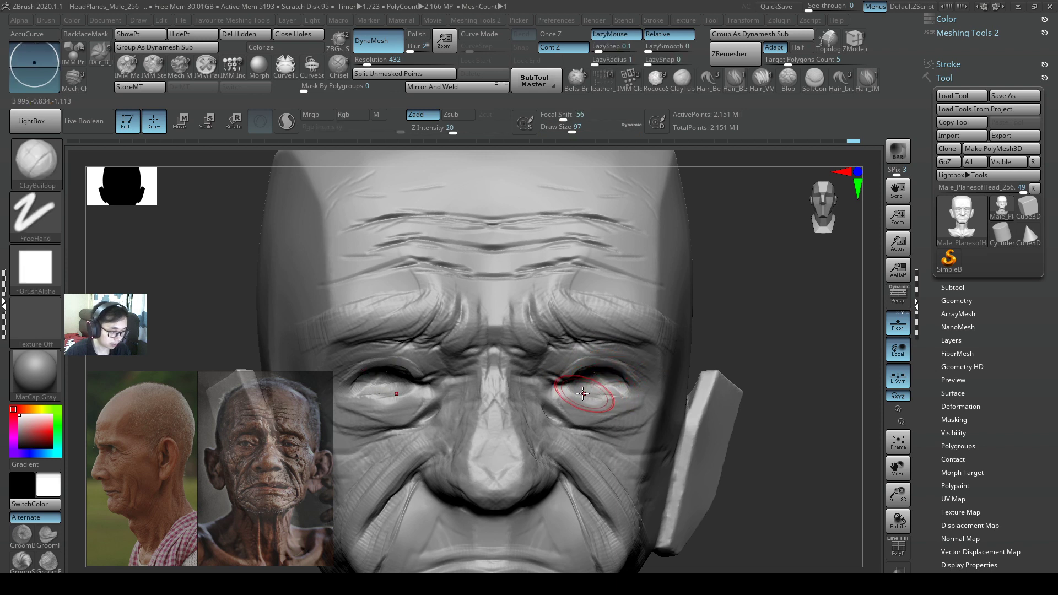
{"action": "key", "text": "s"}
{"action": "mouse_move", "coordinate": [582, 397]}
{"action": "left_mouse_down"}
{"action": "mouse_move", "coordinate": [586, 414]}
{"action": "mouse_move", "coordinate": [626, 401]}
{"action": "mouse_move", "coordinate": [582, 408]}
{"action": "left_mouse_up"}
Step: Flatten the eyelid surfaces with hPolish at draw size 65 and rework them with ClayBuildup at the same size
{"action": "key", "text": "b"}
{"action": "key", "text": "h"}
{"action": "key", "text": "p"}
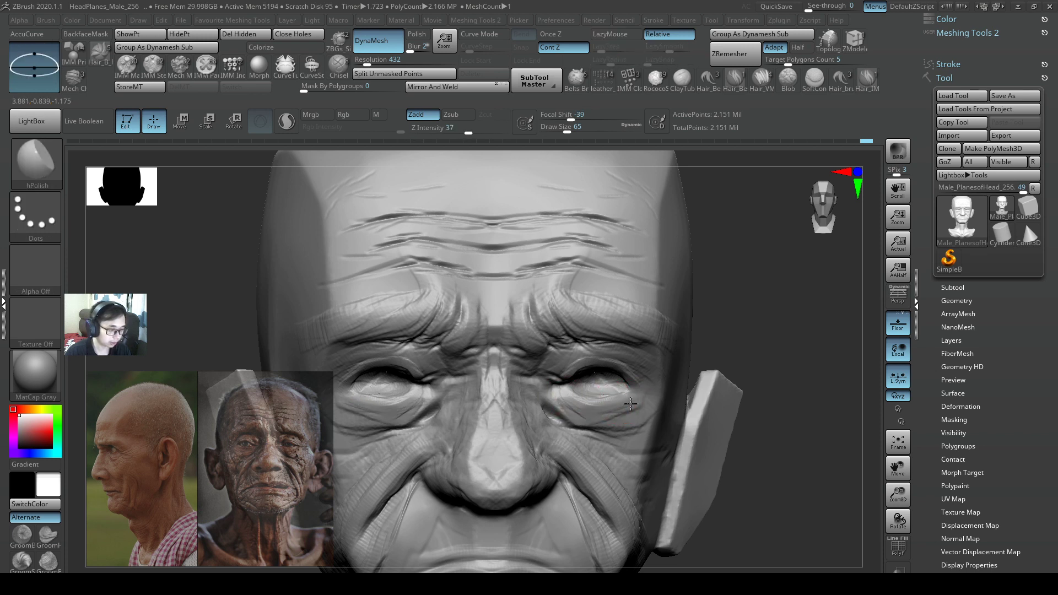
{"action": "key", "text": "b"}
{"action": "key", "text": "c"}
{"action": "key", "text": "b"}
{"action": "right_click_drag", "start_coordinate": [623, 384], "coordinate": [618, 396]}
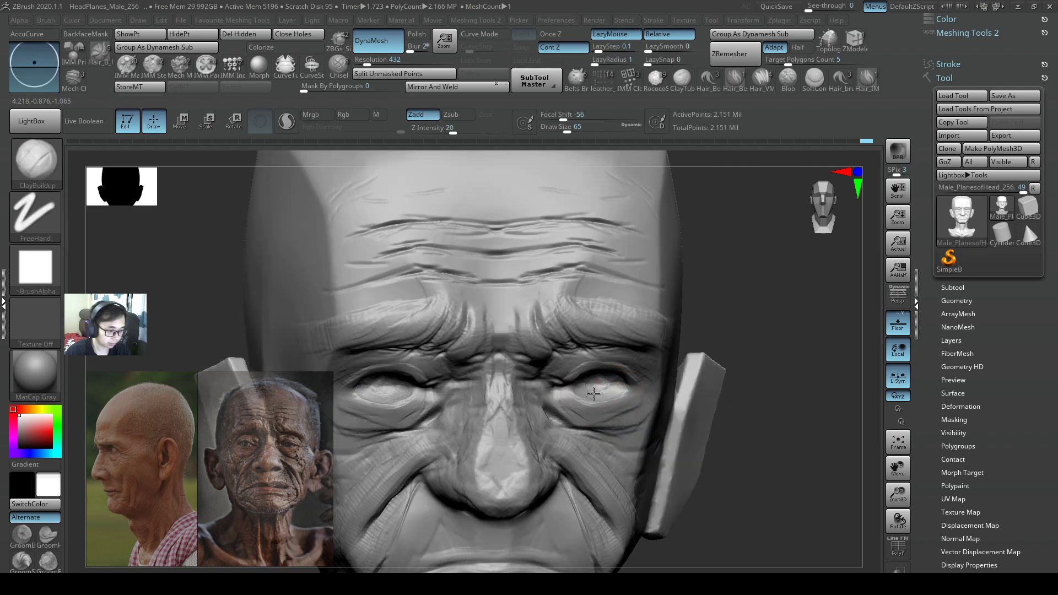
{"action": "right_click_drag", "start_coordinate": [594, 393], "coordinate": [616, 340]}
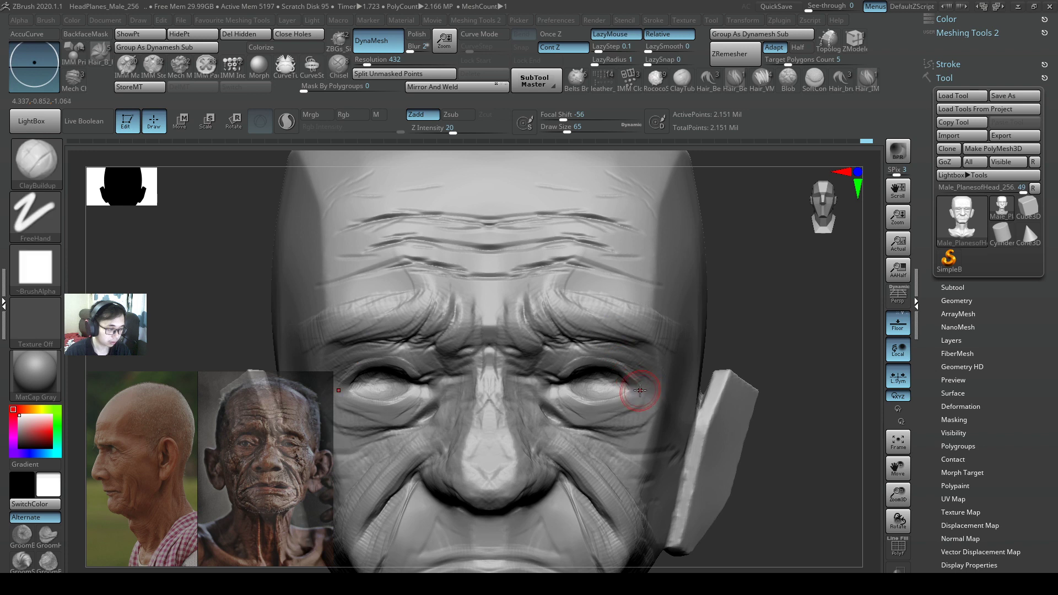
Step: Reshape the outer corners of the eyes with a resized SnakeHook brush
{"action": "key", "text": "b"}
{"action": "key", "text": "s"}
{"action": "key", "text": "h"}
{"action": "key", "text": "s"}
{"action": "left_click_drag", "start_coordinate": [640, 387], "coordinate": [654, 394]}
Step: Crease the outer eye corners with Orb_Cracks at draw size 41, undoing one stroke
{"action": "key", "text": "b"}
{"action": "key", "text": "o"}
{"action": "key", "text": "c"}
{"action": "key", "text": "s"}
{"action": "key", "text": "ctrl+z"}
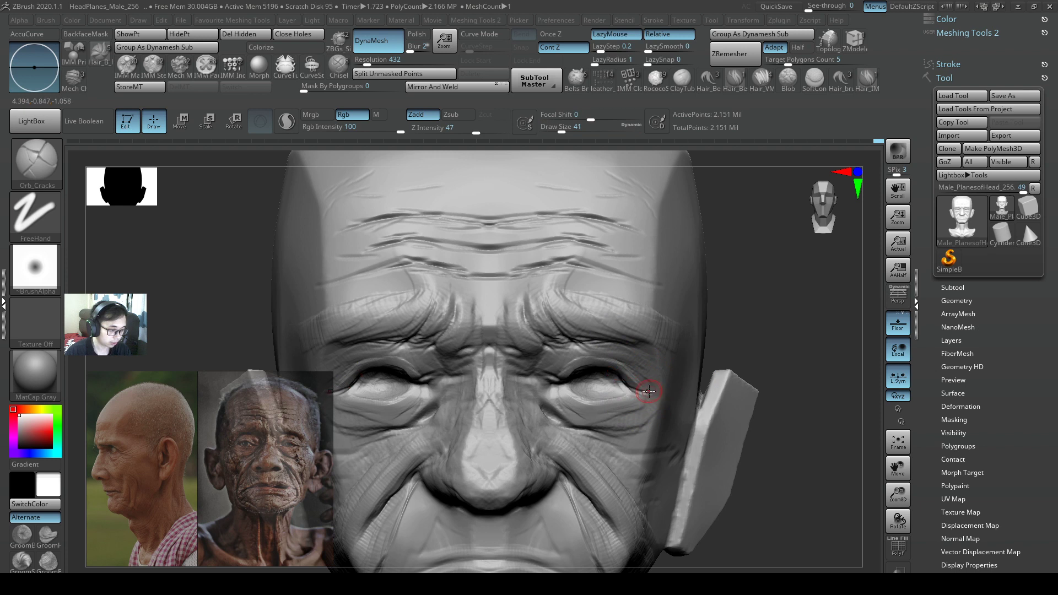
Step: Pull the folds between the inner eye corners and the brow into shape with SnakeHook at draw size 94
{"action": "right_click_drag", "start_coordinate": [595, 373], "coordinate": [644, 364], "text": "alt"}
{"action": "key", "text": "b"}
{"action": "key", "text": "s"}
{"action": "key", "text": "h"}
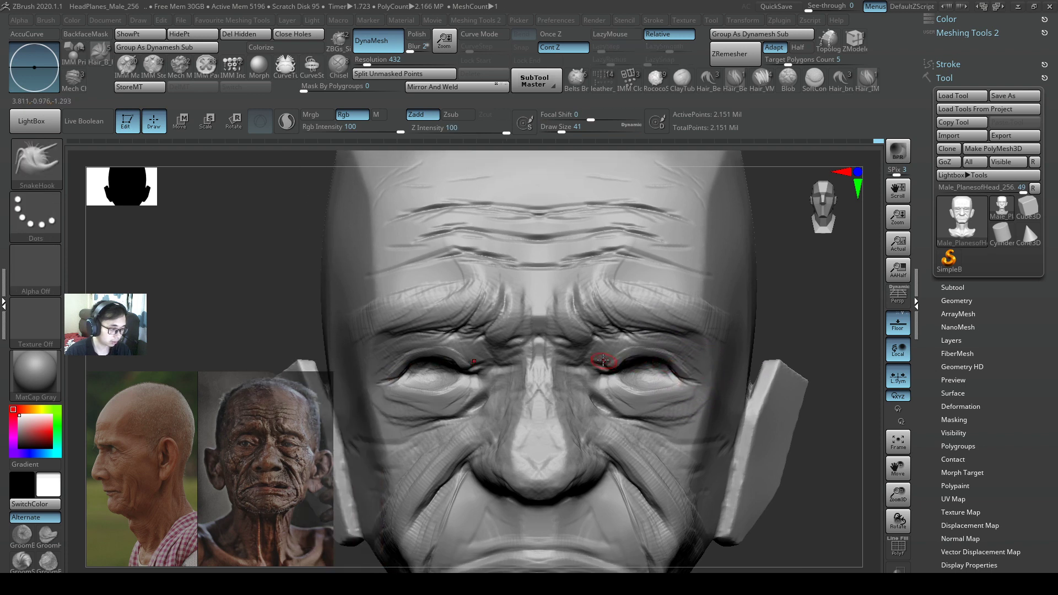
{"action": "key", "text": "s"}
{"action": "mouse_move", "coordinate": [610, 362]}
{"action": "left_mouse_down"}
{"action": "mouse_move", "coordinate": [621, 362]}
{"action": "mouse_move", "coordinate": [599, 366]}
{"action": "left_mouse_up"}
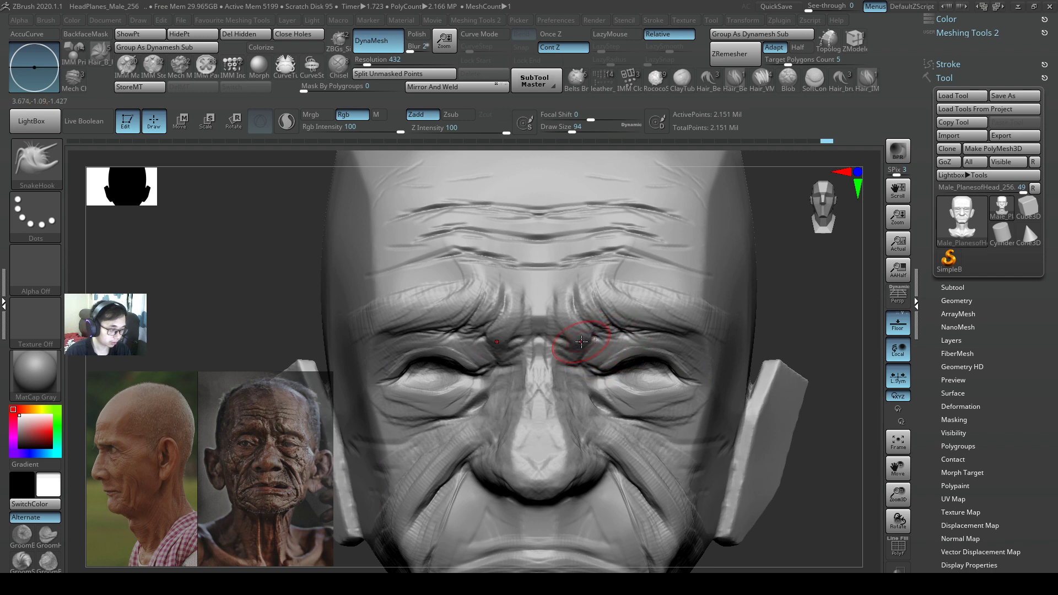
Step: Cut fine creases into the folds at the inner ends of the brows with Orb_Cracks at draw size 41
{"action": "key", "text": "b"}
{"action": "key", "text": "o"}
{"action": "key", "text": "c"}
{"action": "key", "text": "s"}
{"action": "mouse_move", "coordinate": [588, 331]}
{"action": "left_mouse_down"}
{"action": "mouse_move", "coordinate": [579, 332]}
{"action": "mouse_move", "coordinate": [591, 344]}
{"action": "left_mouse_up"}
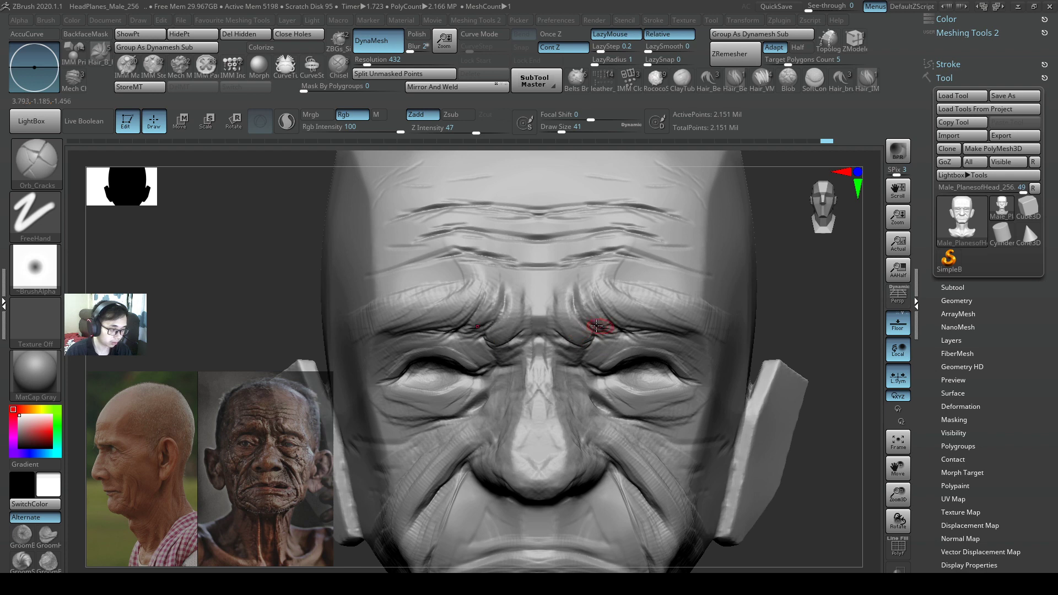
Step: Examine the whole bust from the front and compare its proportions and wrinkles with the reference photos
{"action": "mouse_move", "coordinate": [661, 311]}
{"action": "right_mouse_down", "text": "ctrl"}
{"action": "mouse_move", "coordinate": [688, 347]}
{"action": "mouse_move", "coordinate": [675, 312]}
{"action": "right_mouse_up", "text": "ctrl"}
{"action": "right_click_drag", "start_coordinate": [708, 303], "coordinate": [714, 254], "text": "ctrl"}
{"action": "mouse_move", "coordinate": [645, 334]}
{"action": "right_mouse_down"}
{"action": "mouse_move", "coordinate": [694, 307]}
{"action": "mouse_move", "coordinate": [705, 350]}
{"action": "mouse_move", "coordinate": [642, 361]}
{"action": "mouse_move", "coordinate": [672, 364]}
{"action": "mouse_move", "coordinate": [713, 338]}
{"action": "mouse_move", "coordinate": [710, 314]}
{"action": "right_mouse_up"}
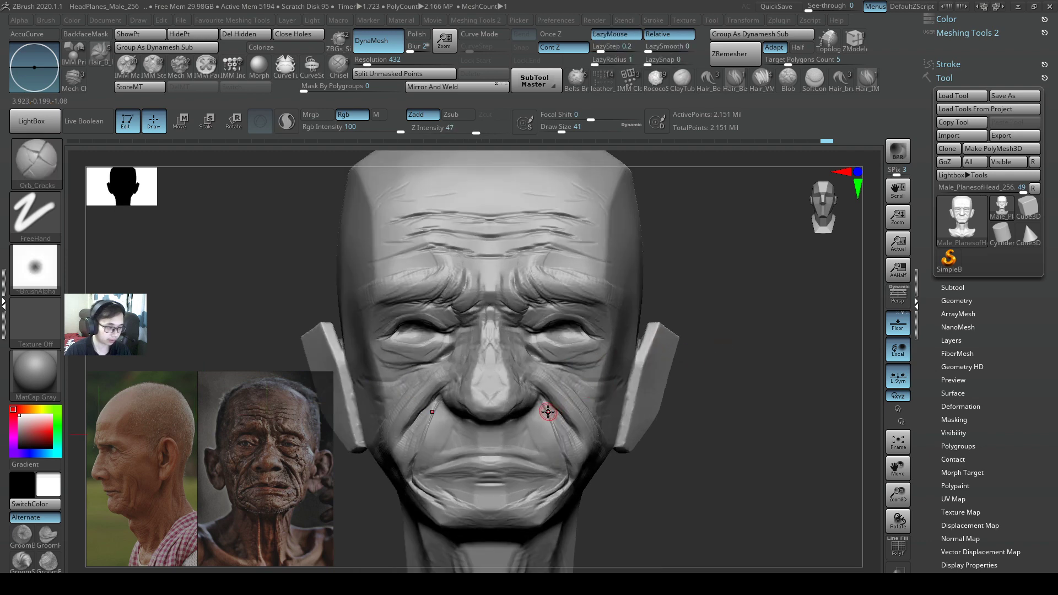
{"action": "right_click_drag", "start_coordinate": [649, 351], "coordinate": [671, 359], "text": "ctrl"}
{"action": "mouse_move", "coordinate": [671, 359]}
{"action": "right_mouse_down", "text": "alt"}
{"action": "mouse_move", "coordinate": [664, 388]}
{"action": "mouse_move", "coordinate": [727, 397]}
{"action": "mouse_move", "coordinate": [804, 320]}
{"action": "right_mouse_up", "text": "alt"}
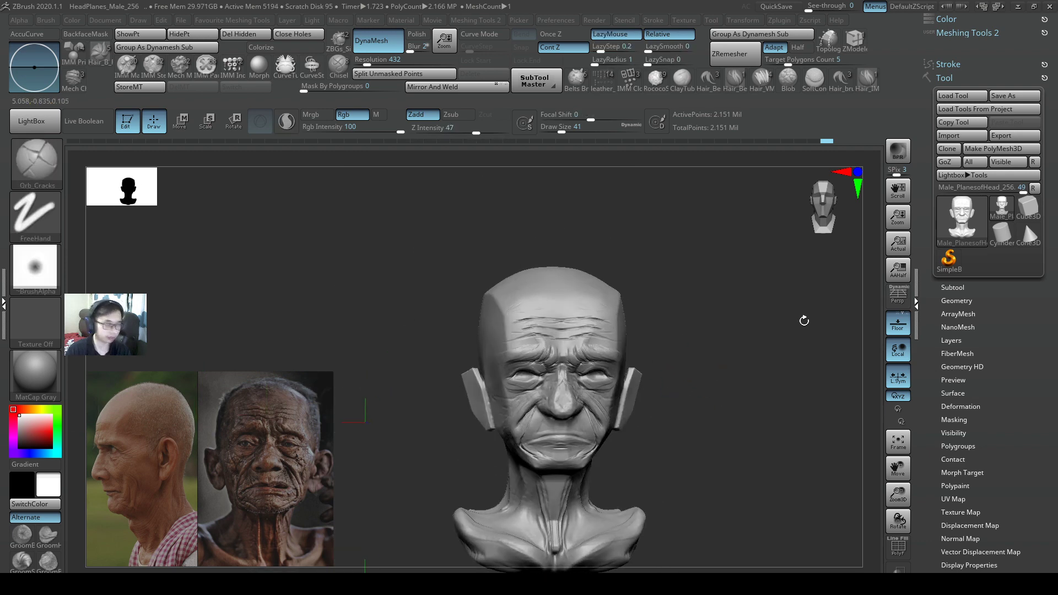
{"action": "right_click_drag", "start_coordinate": [754, 364], "coordinate": [767, 369]}
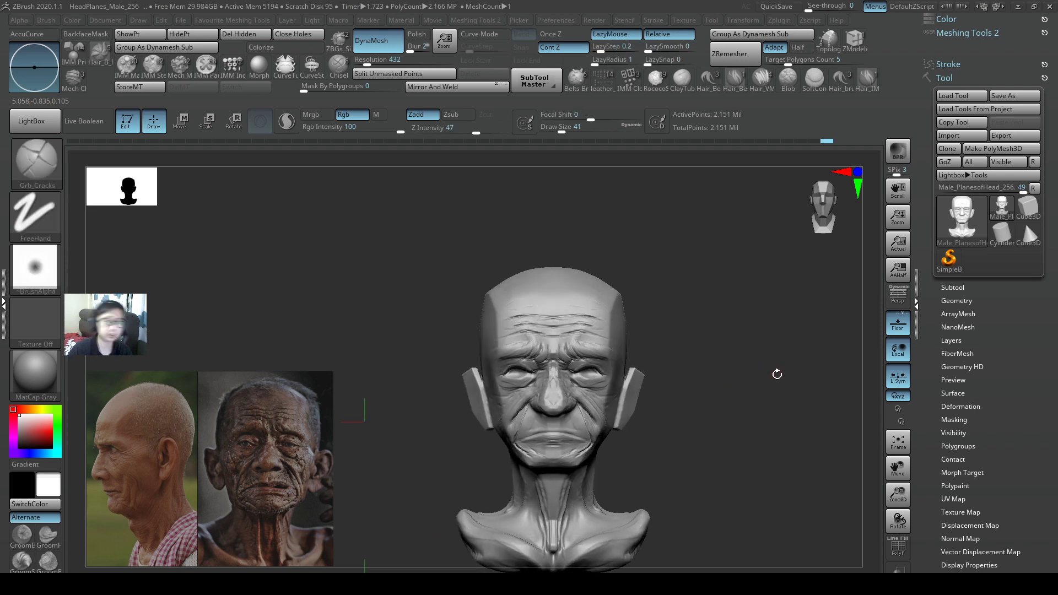